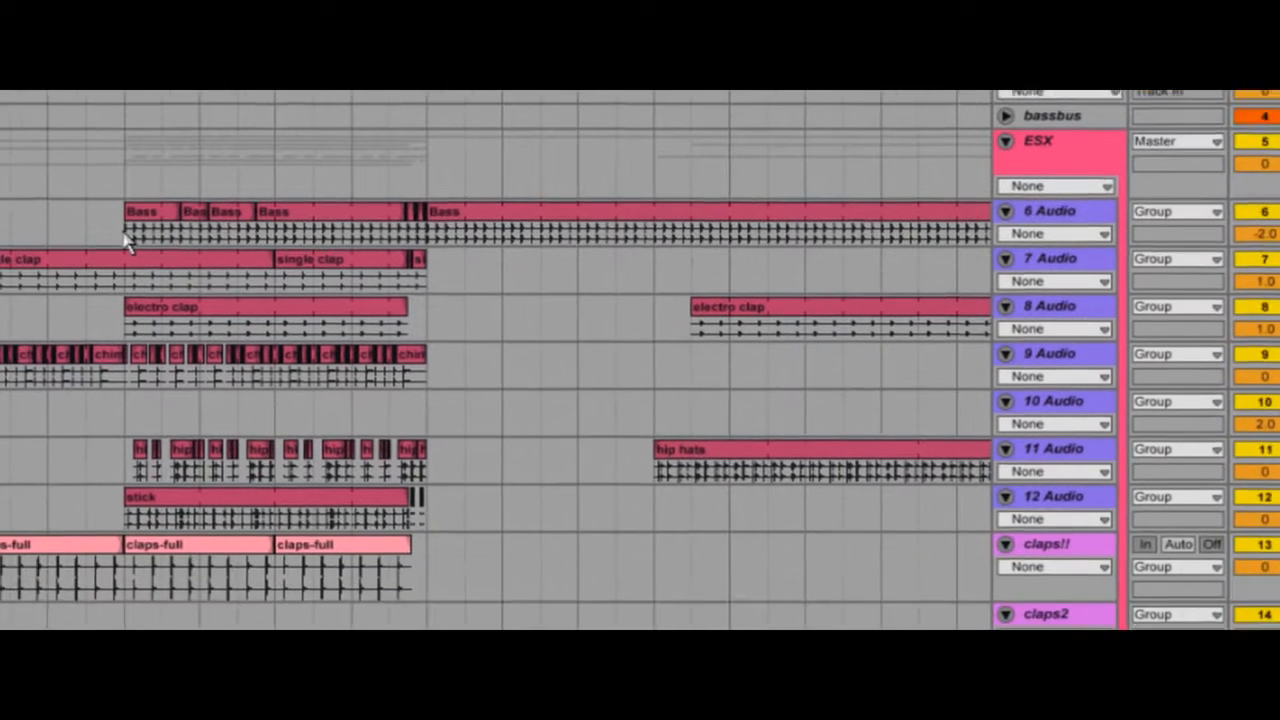
Step: Consolidate the short Bass clips at the start of the section on track 6 Audio into one clip and rename it new bass
left_click_drag(301, 420, 472, 414)
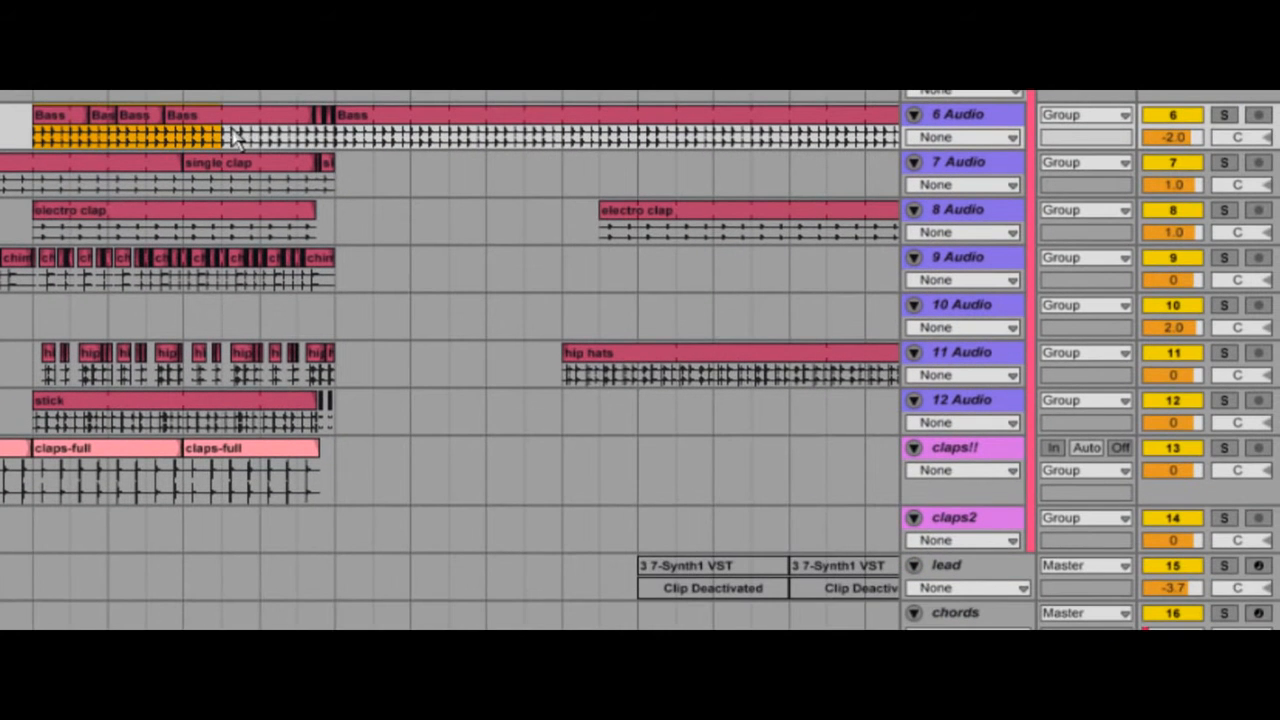
key("ctrl+j")
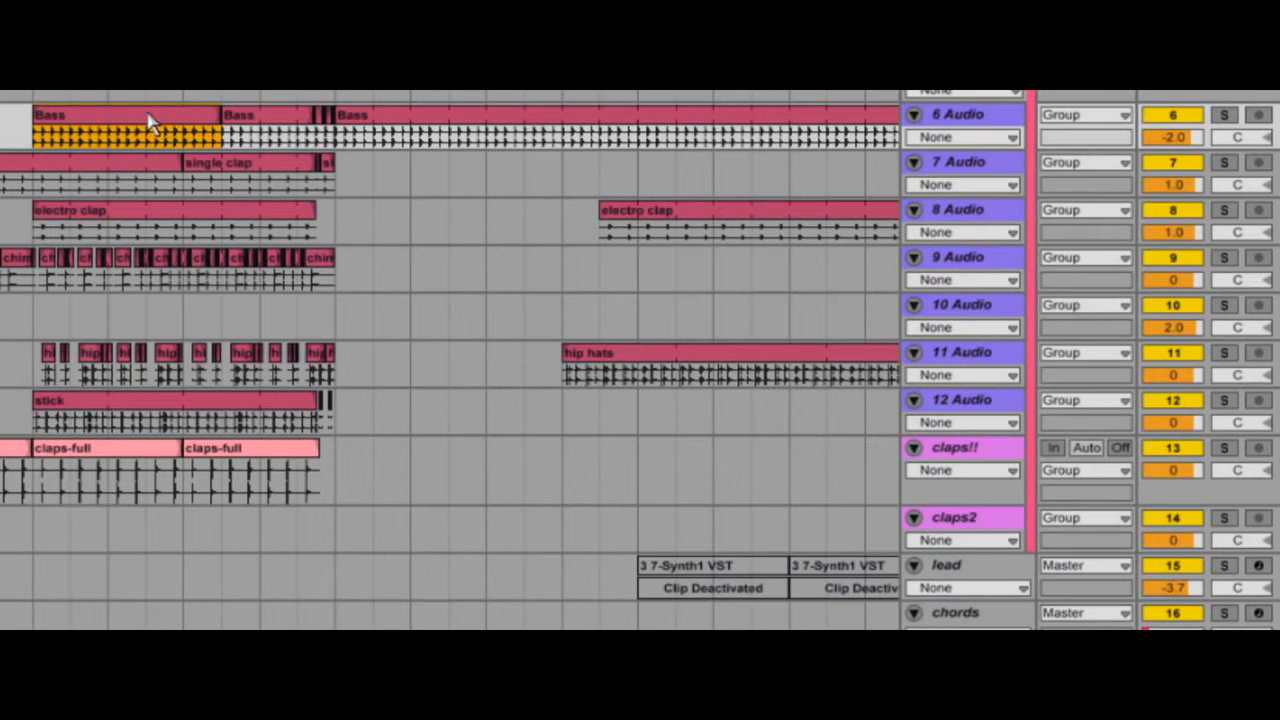
left_click(148, 121)
type("new bas")
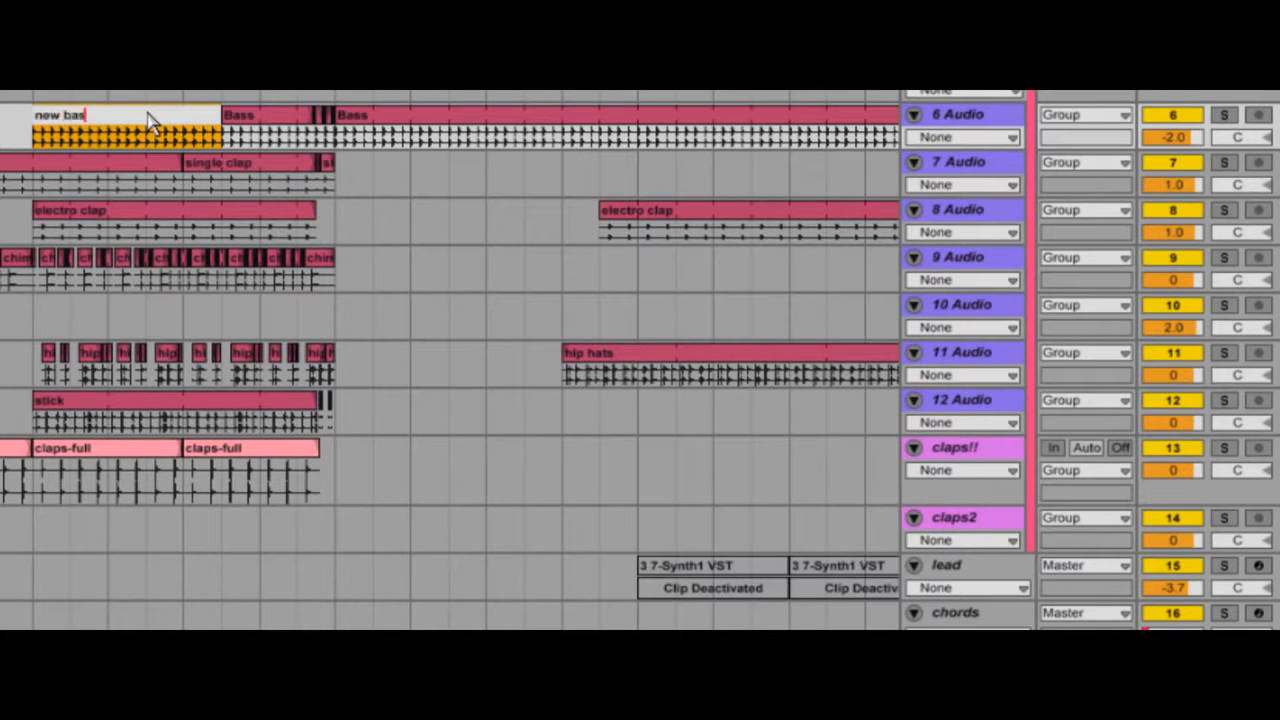
type("s")
key("Return")
Step: Rename track 6 Audio as bass kick and assign a new colour to the track and to the new bass clip
left_click(960, 117)
key("ctrl+r")
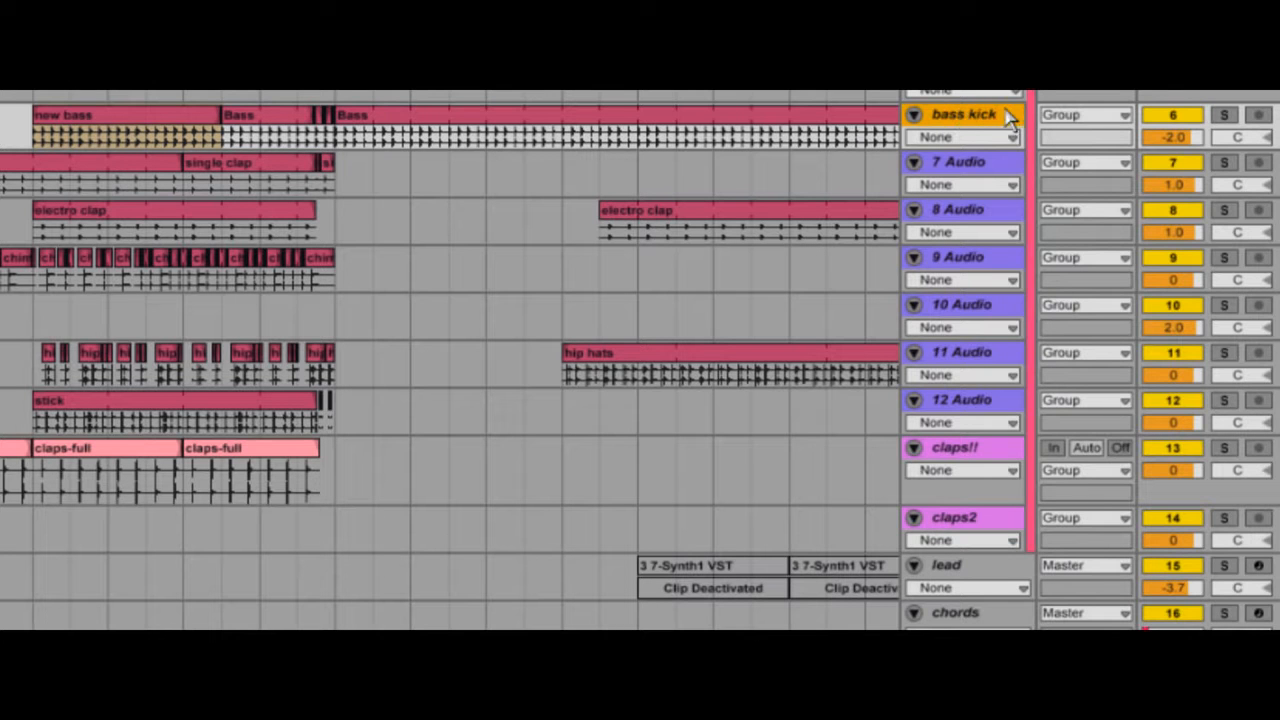
right_click(1012, 118)
left_click(1118, 472)
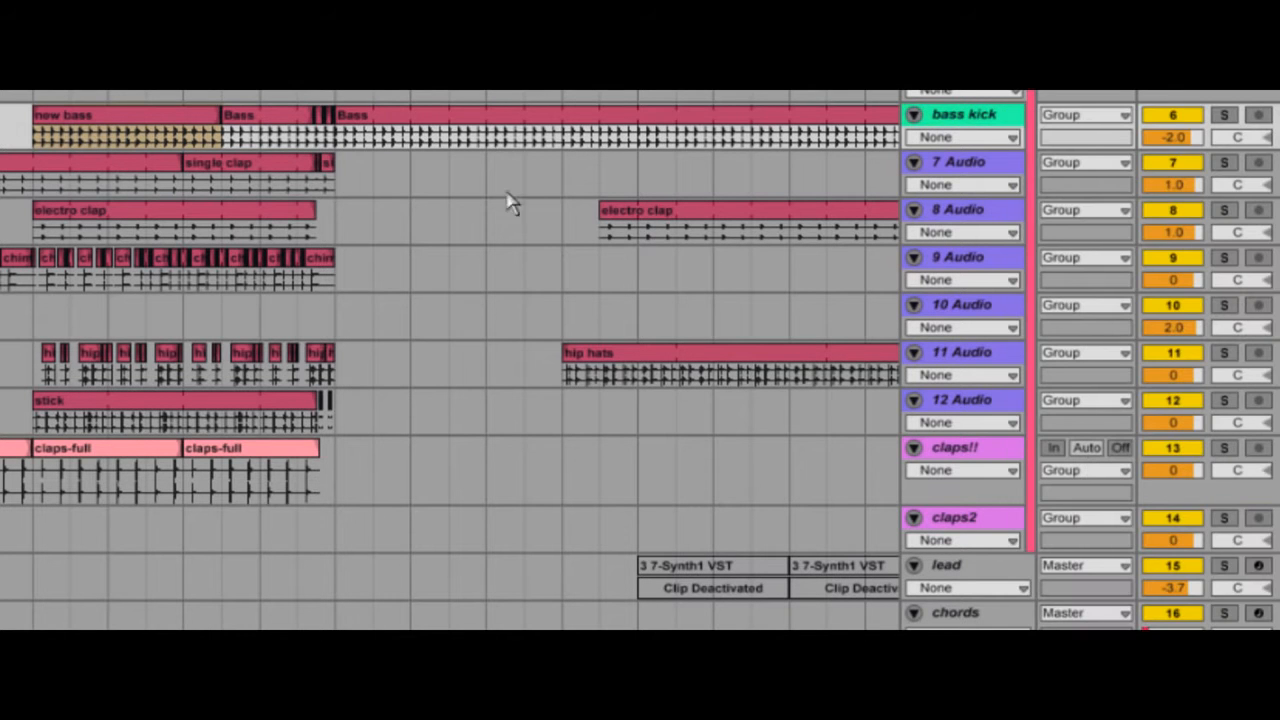
right_click(141, 118)
left_click(249, 468)
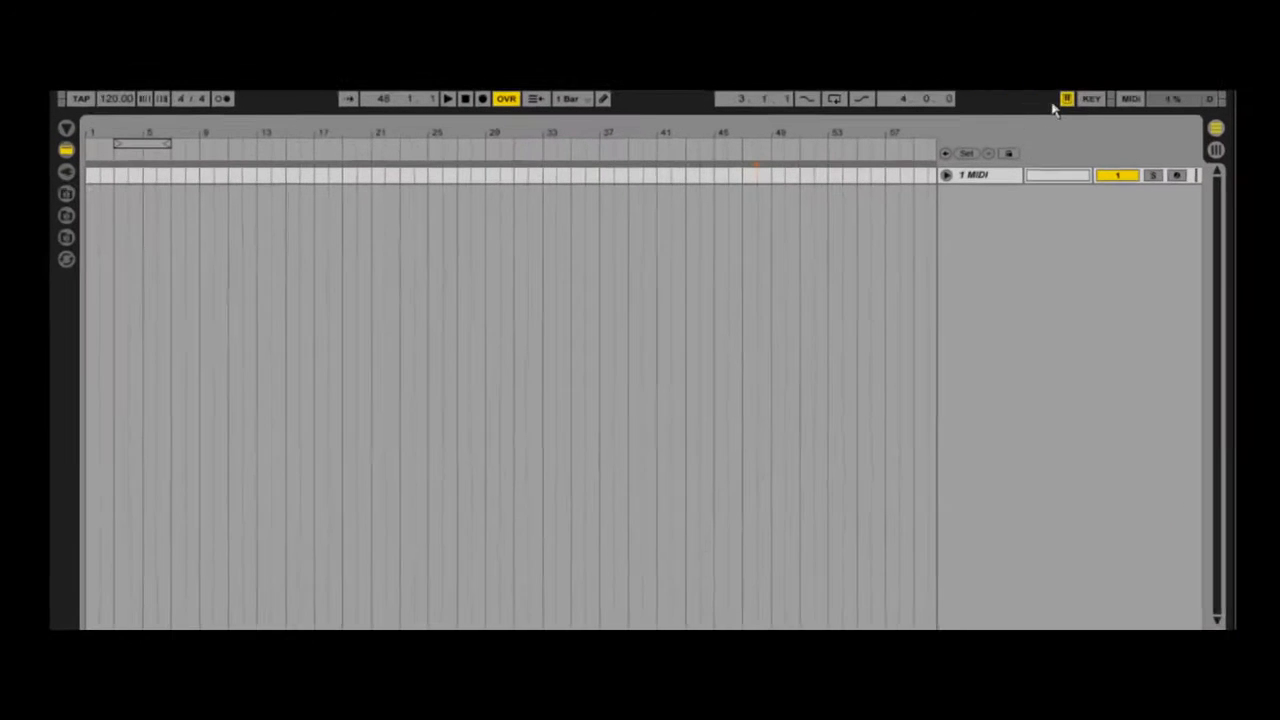
Step: Turn key mapping mode off and delete the A and B return tracks, keeping only the 1 MIDI track and Master
left_click(920, 100)
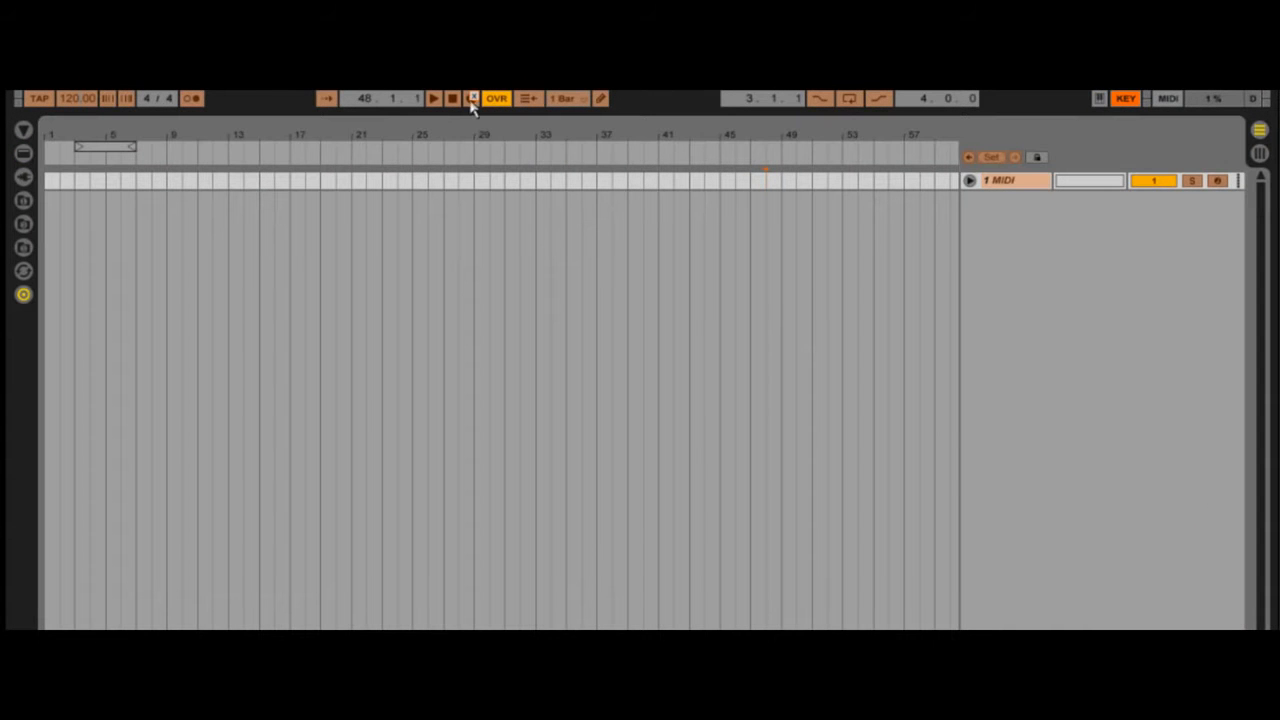
left_click(1127, 107)
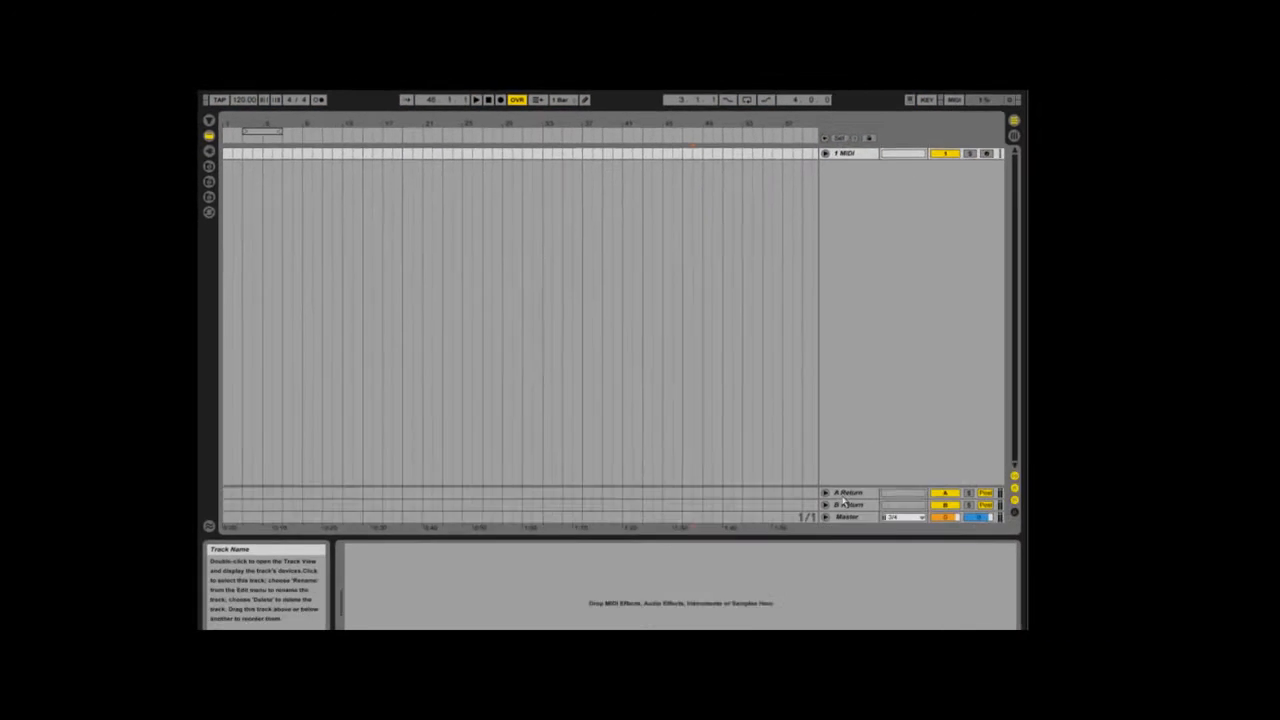
left_click(835, 487)
key("Delete")
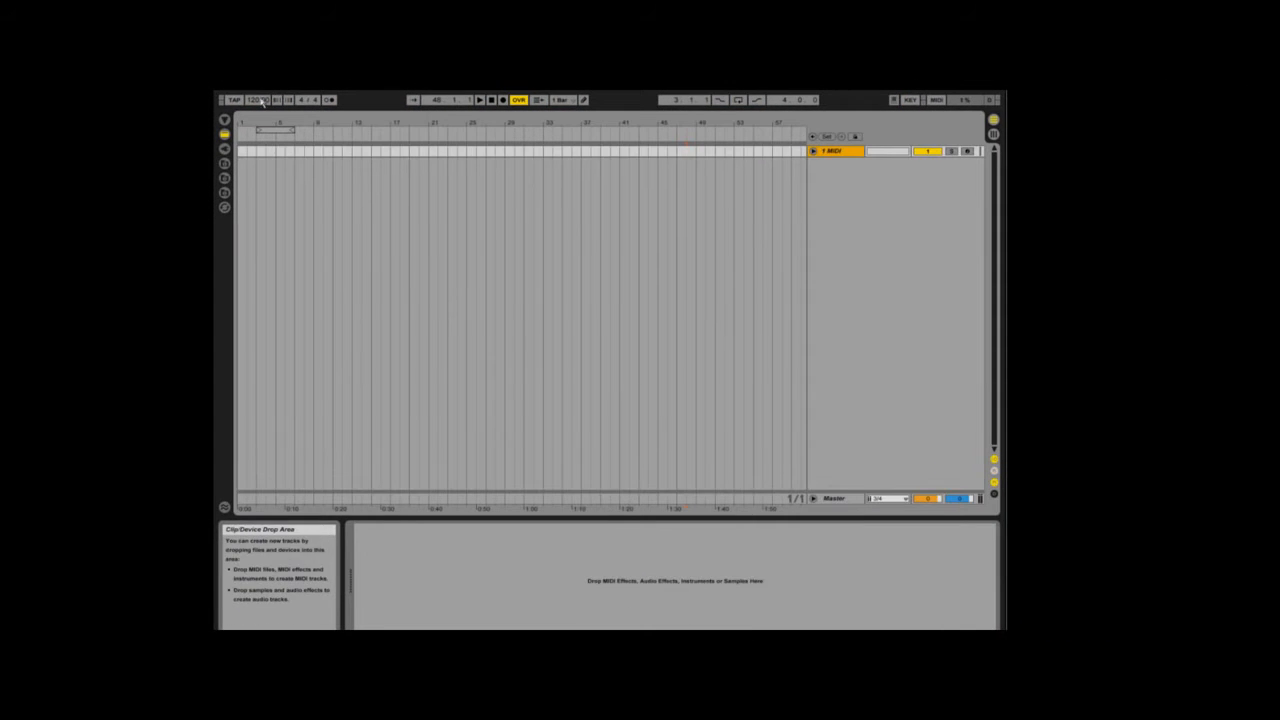
Step: Save the current set as the default in the File/Folder preferences, overwriting the existing template set
left_click(316, 92)
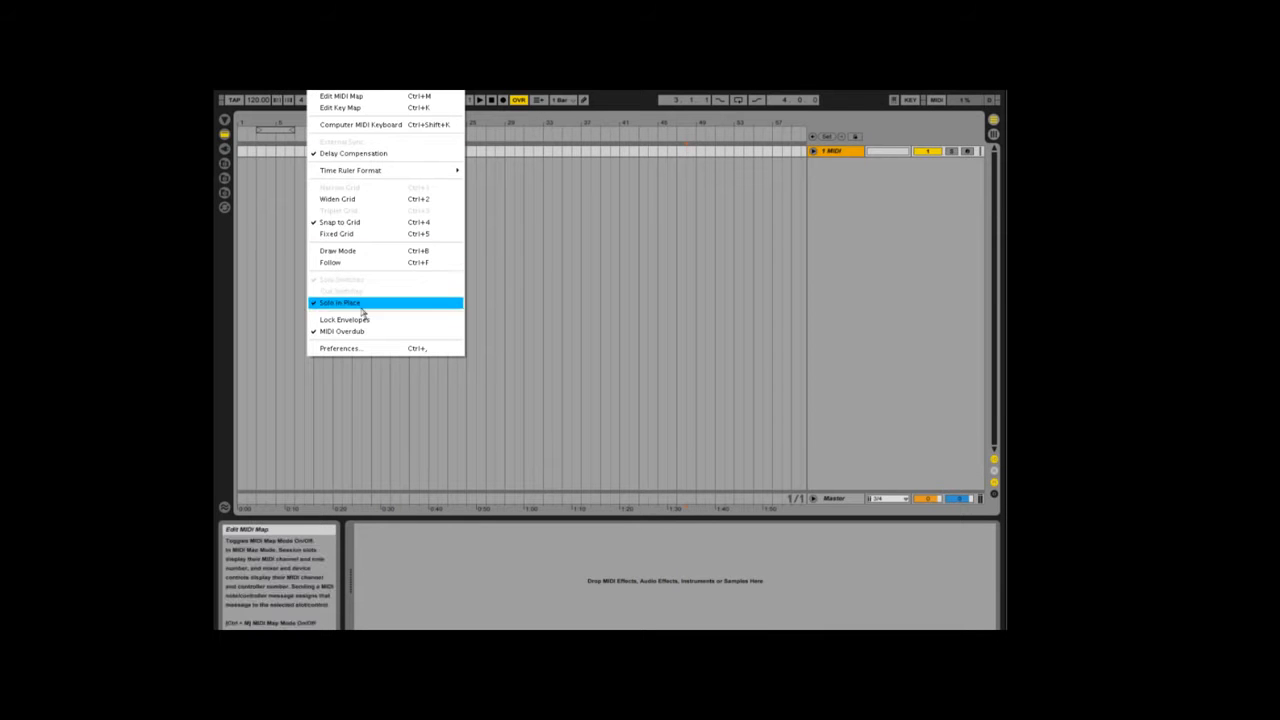
left_click(378, 347)
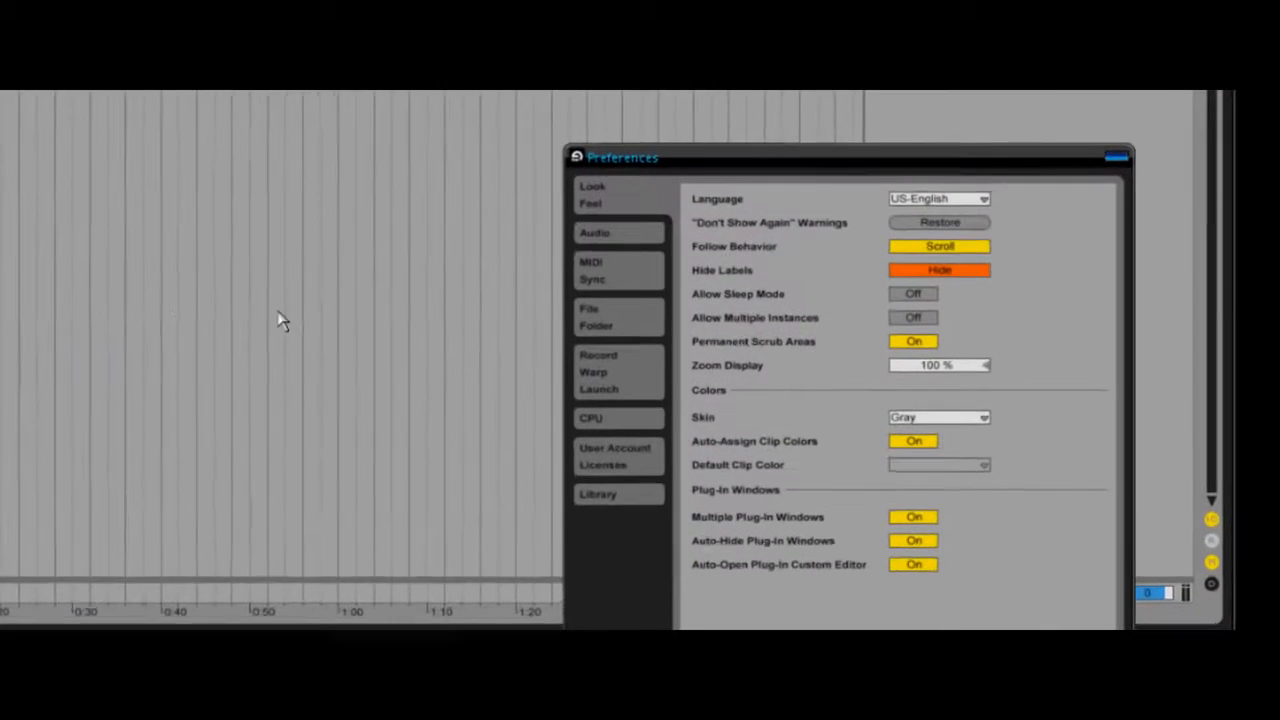
left_click(670, 349)
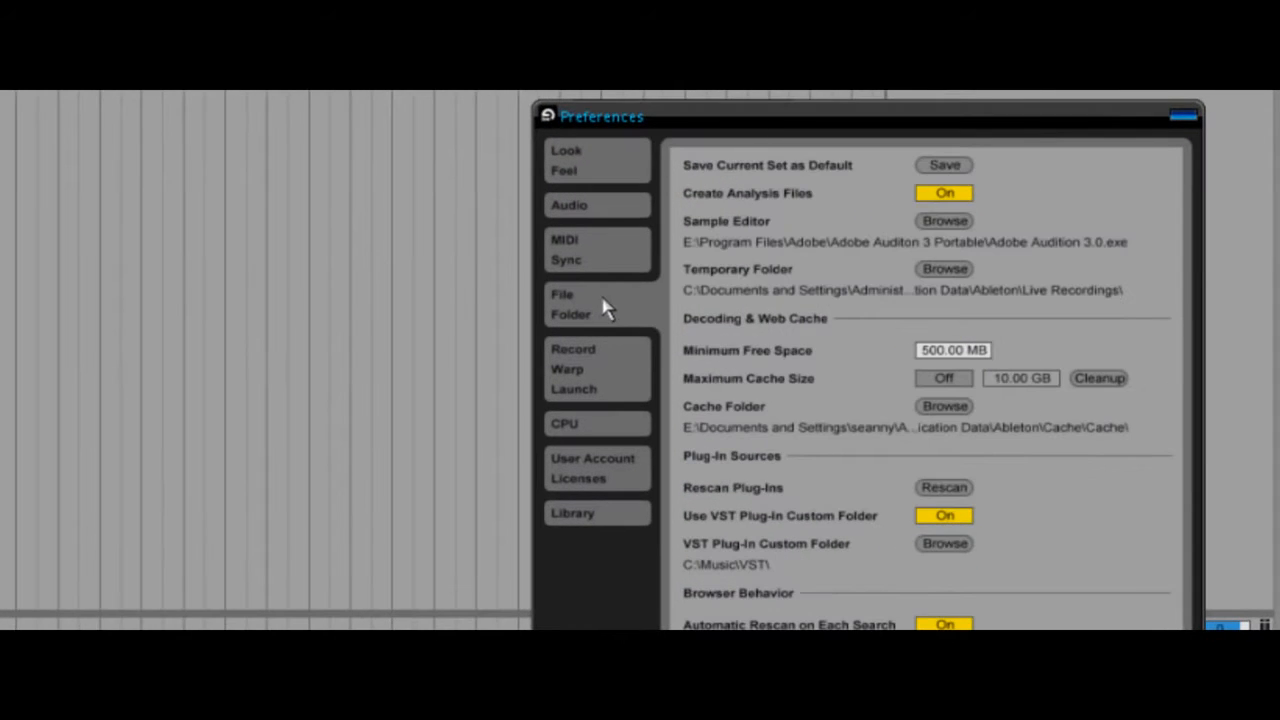
left_click(940, 167)
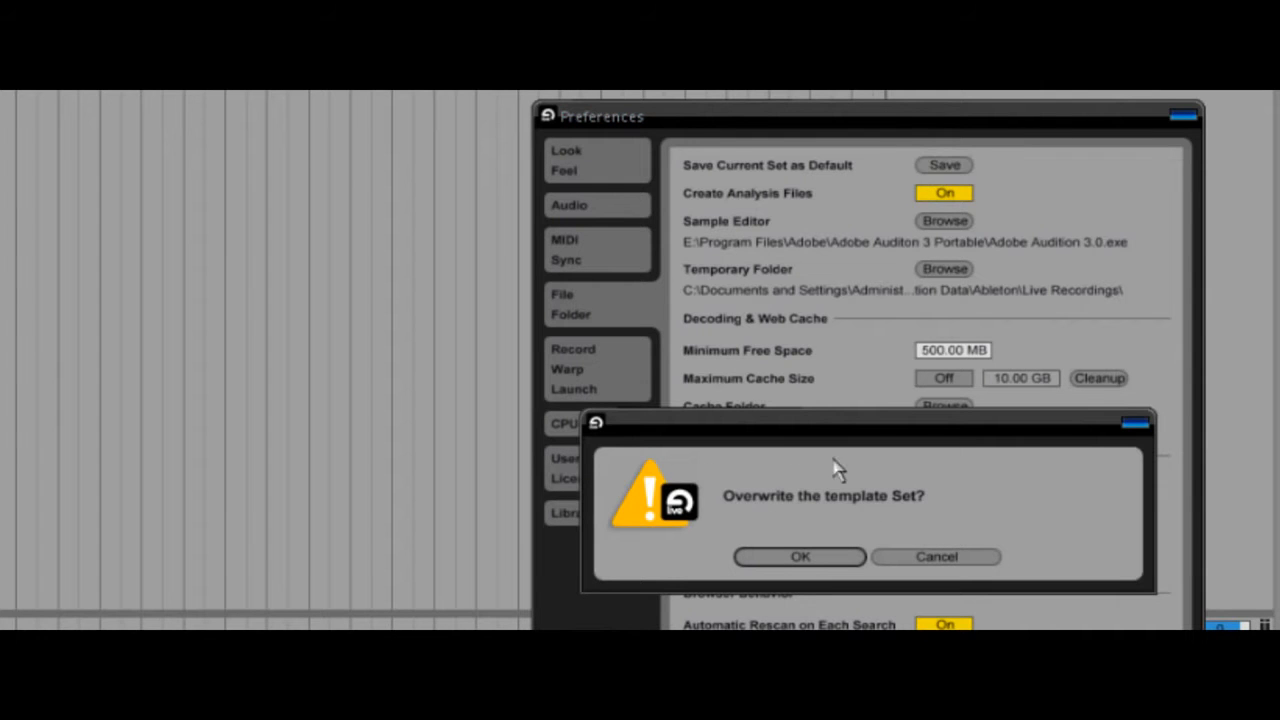
left_click(808, 557)
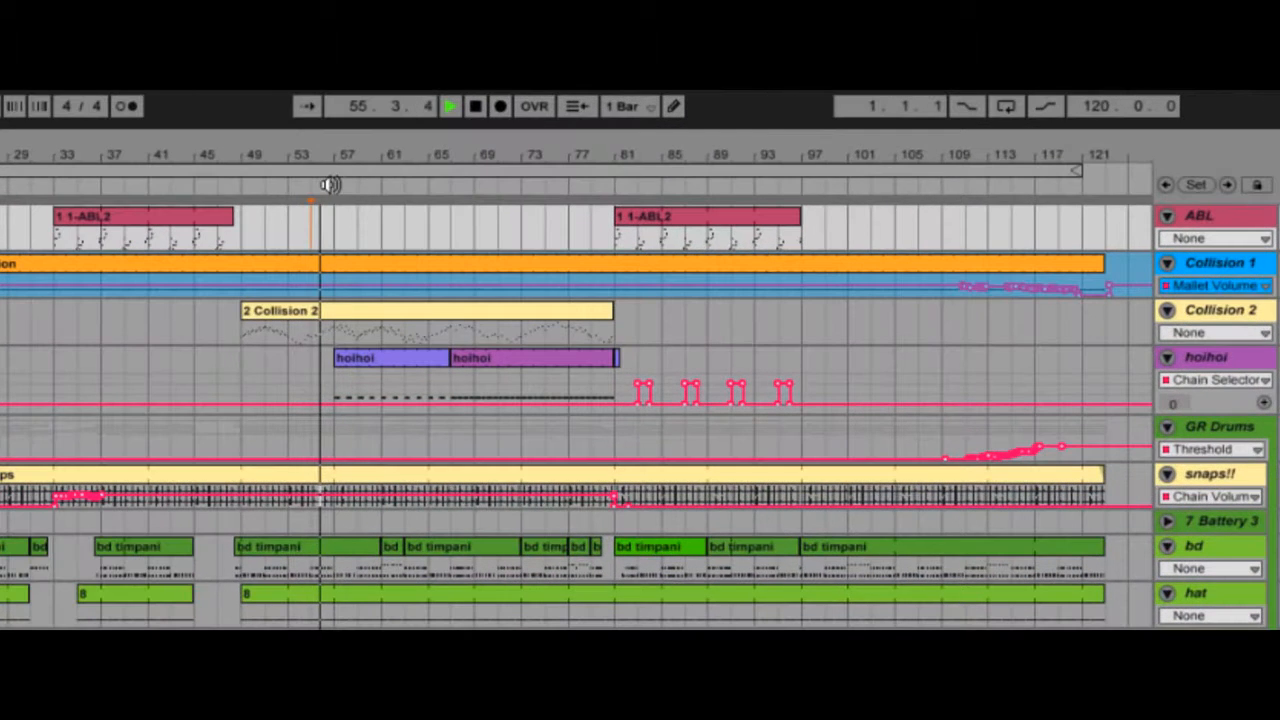
Step: Add a locator at bar 57 of the arrangement and name it needs more stuff
right_click(470, 134)
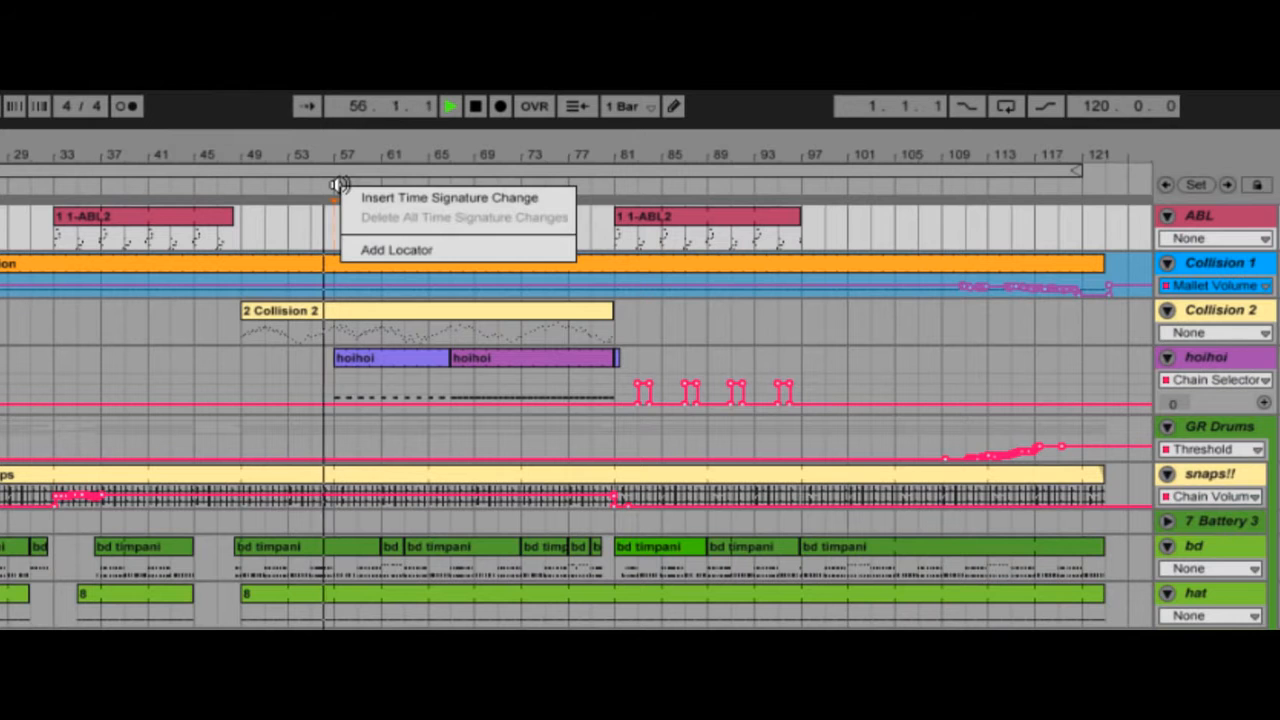
left_click(367, 250)
type("needs more")
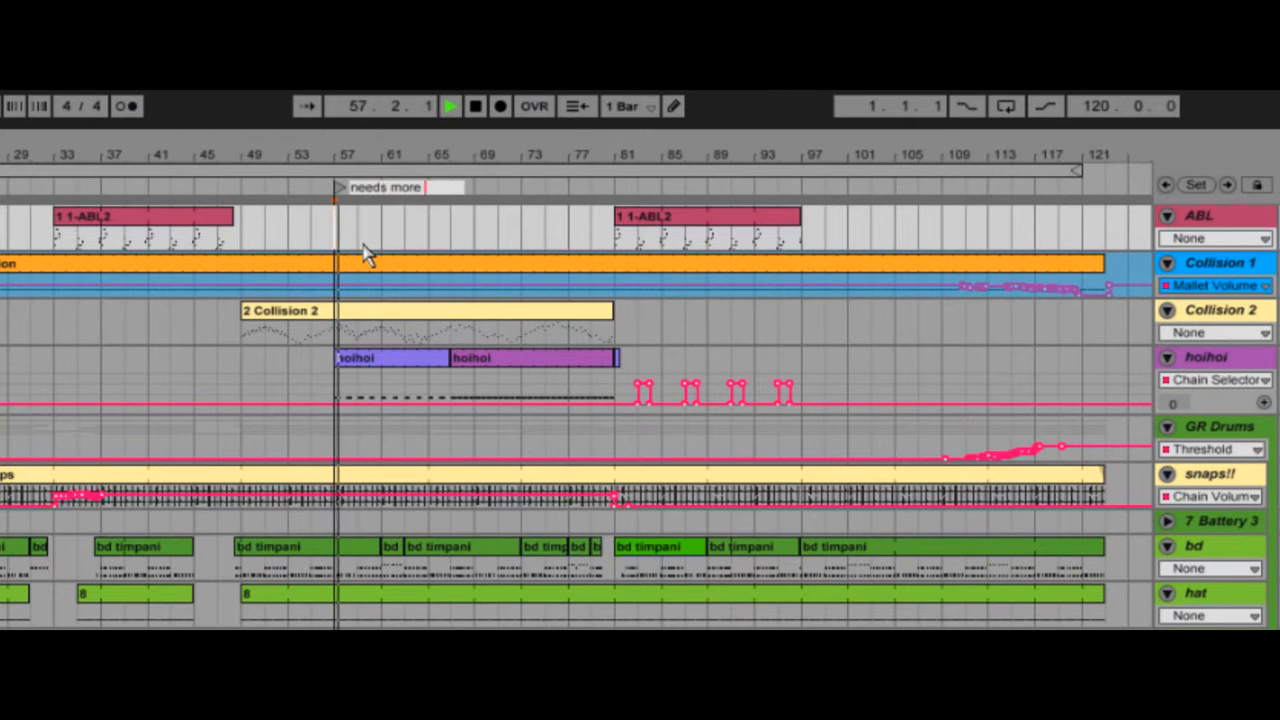
type(" stuff")
key("Return")
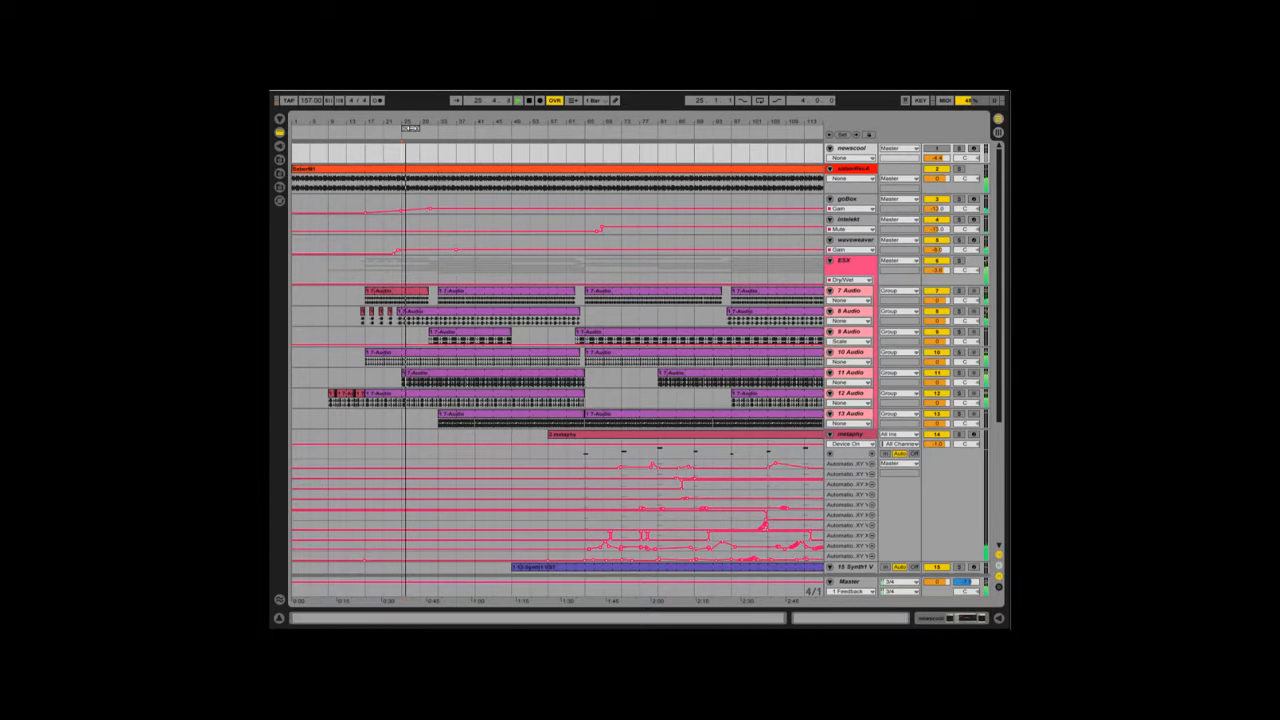
Step: Copy the four-bar loop section starting at bar 25 across all tracks and paste it as inserted time at bar 37
right_click(408, 129)
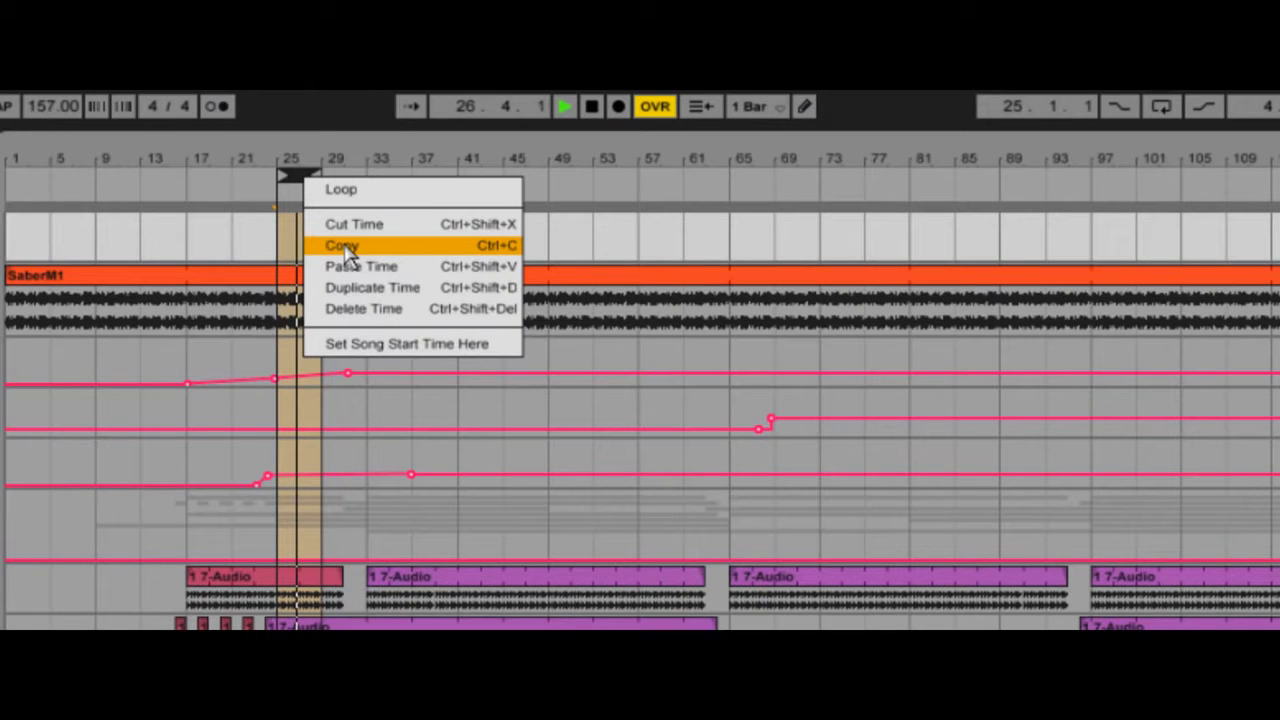
left_click(347, 246)
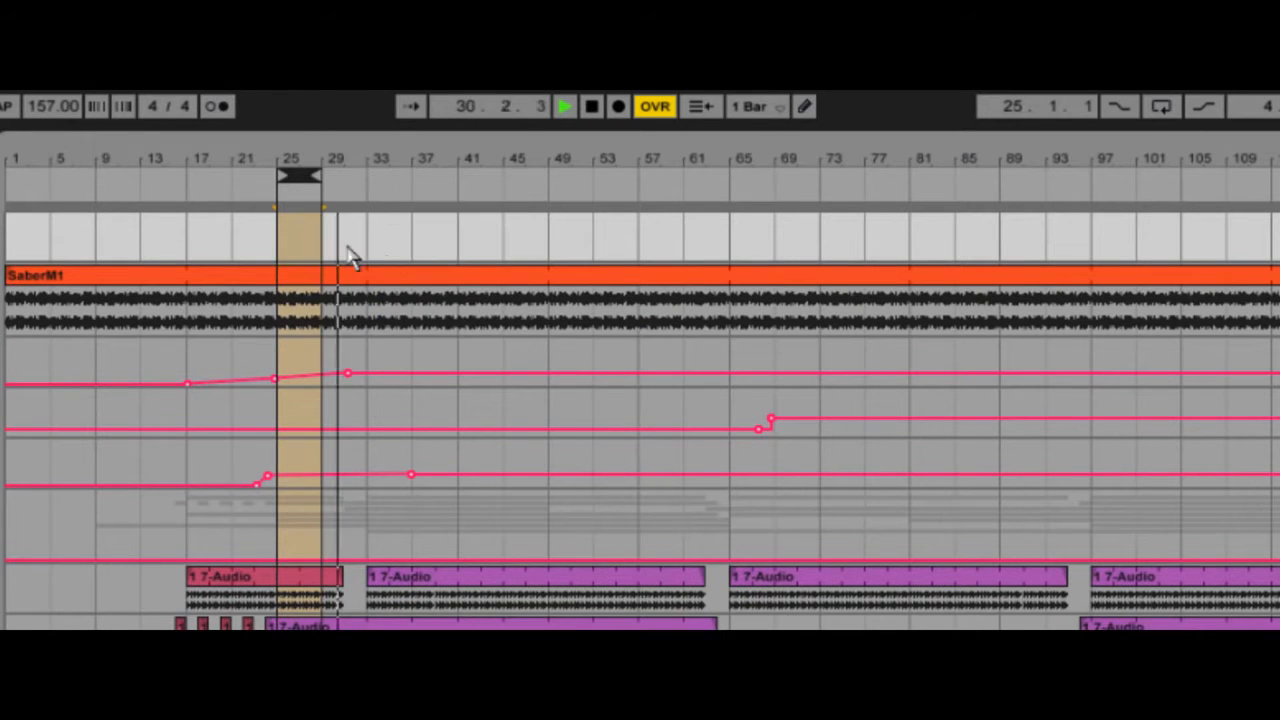
left_click(410, 255)
left_click(36, 78)
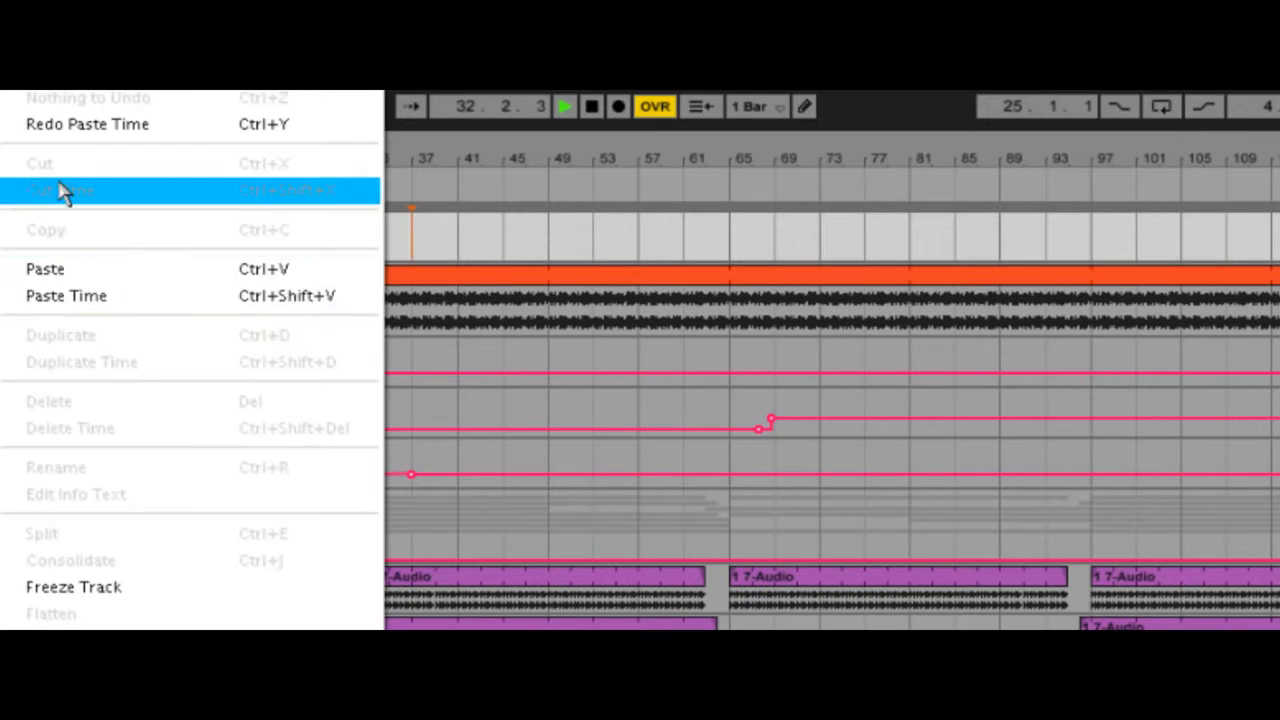
left_click(112, 297)
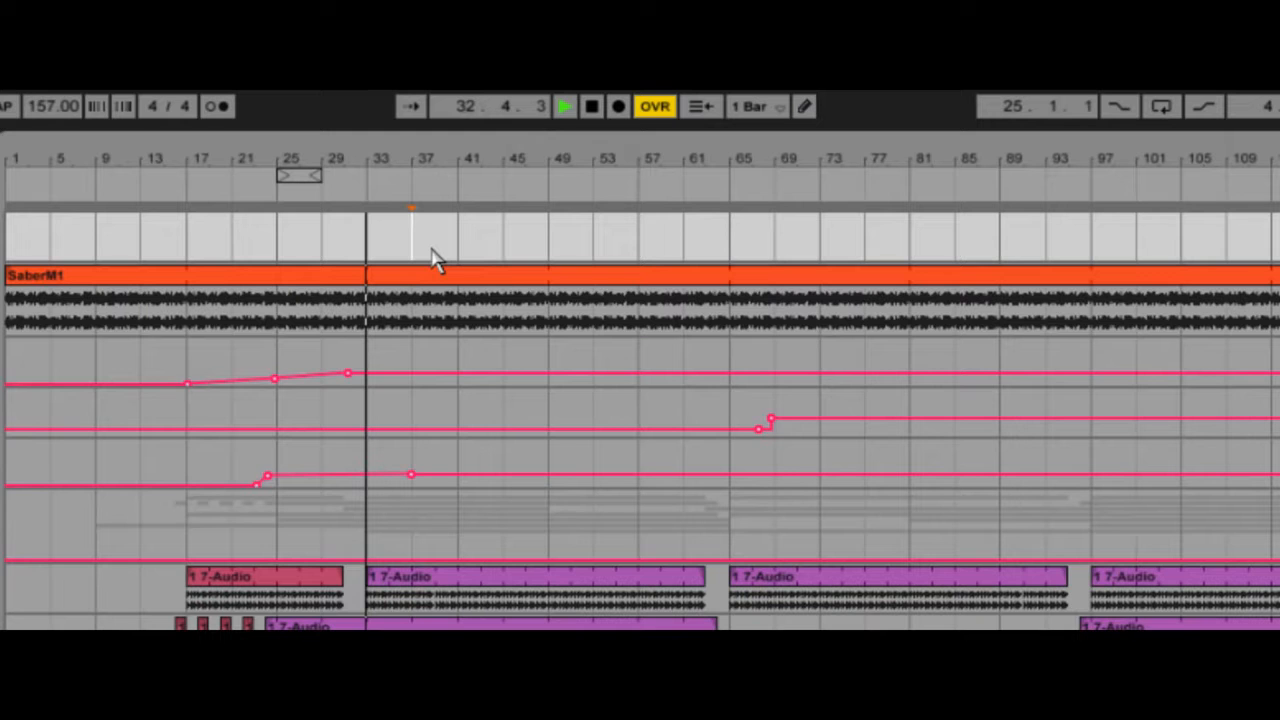
key("ctrl+shift+v")
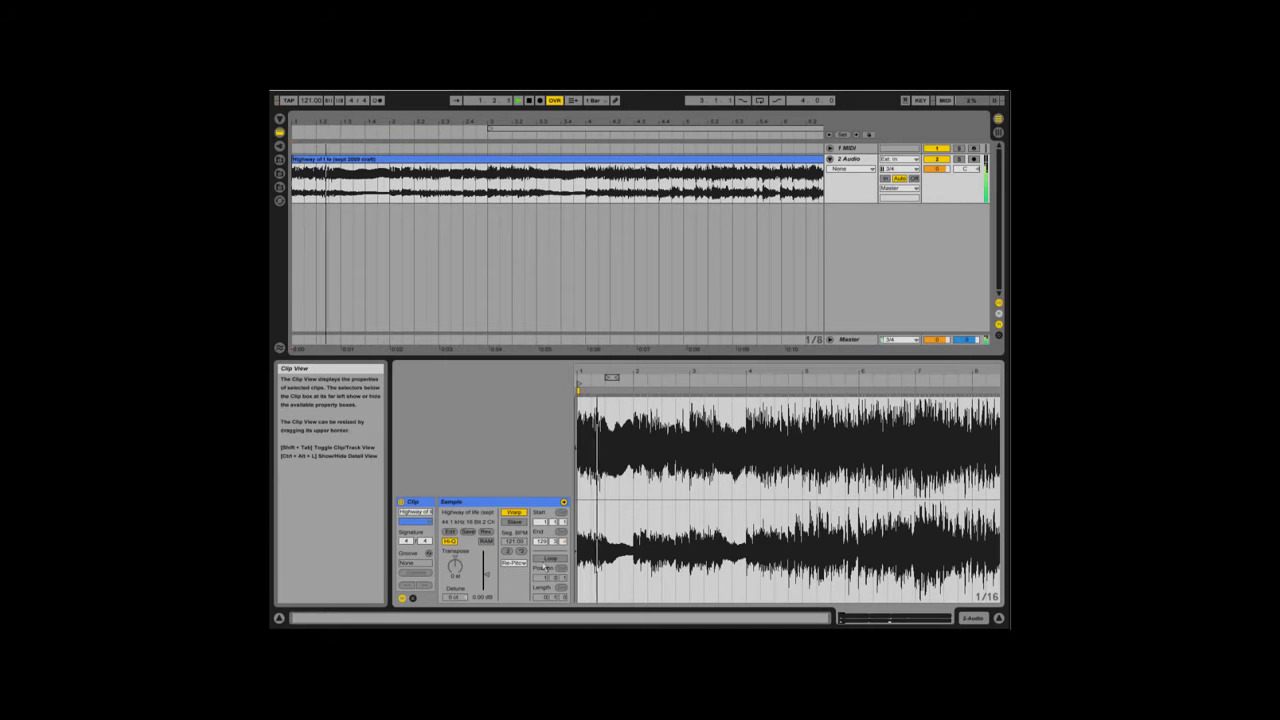
Step: Turn on looping for the audio clip on track 2 Audio
left_click(548, 559)
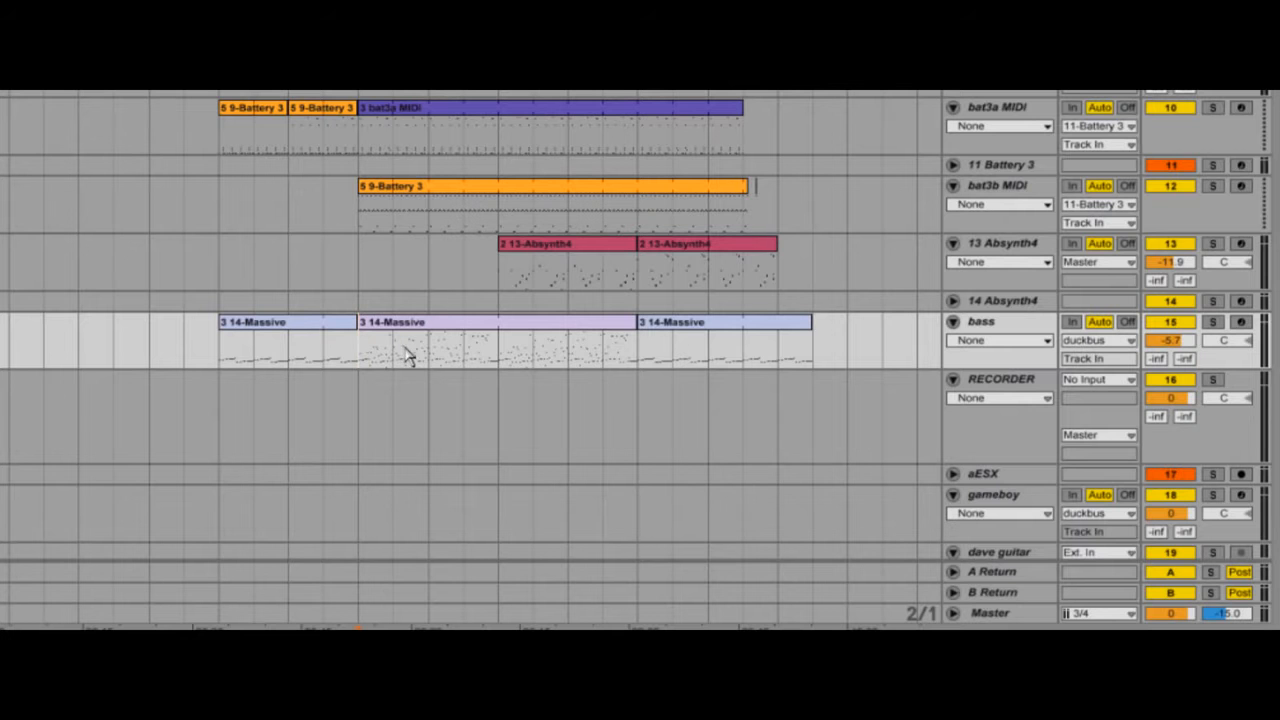
Step: Freeze the bass track during playback, accepting that audio stops, and play the arrangement again
key("space")
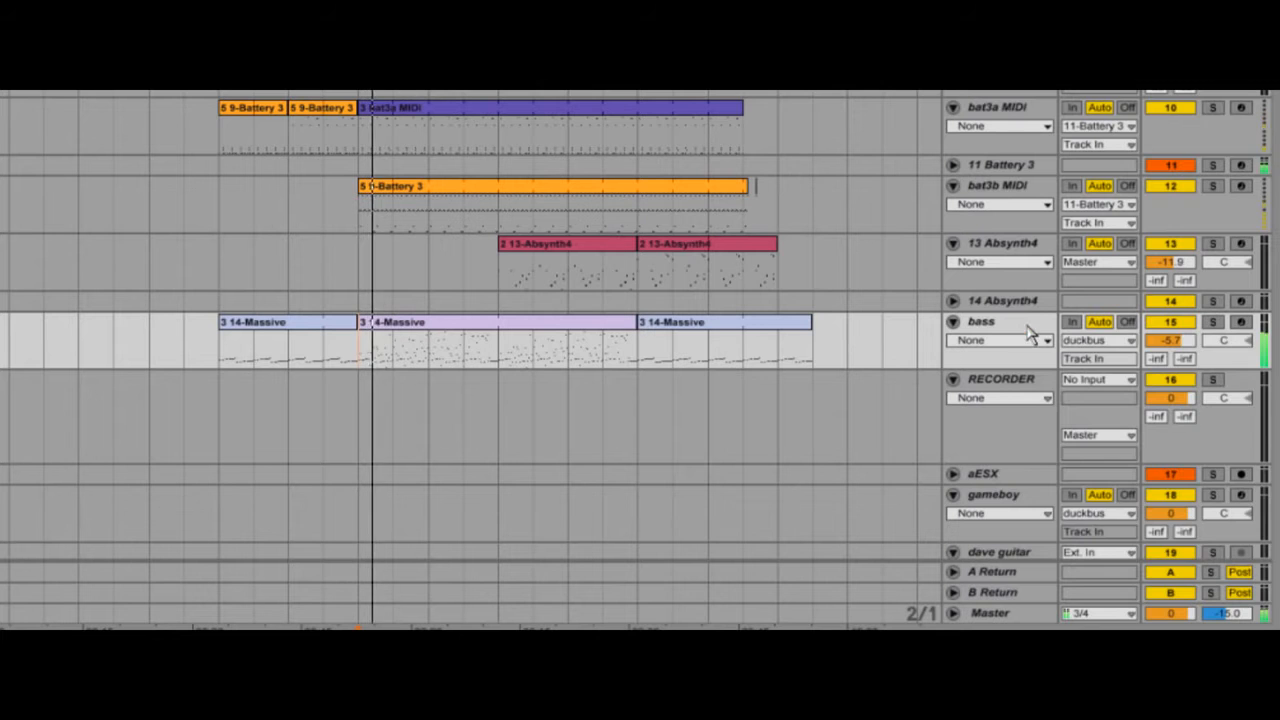
right_click(1030, 334)
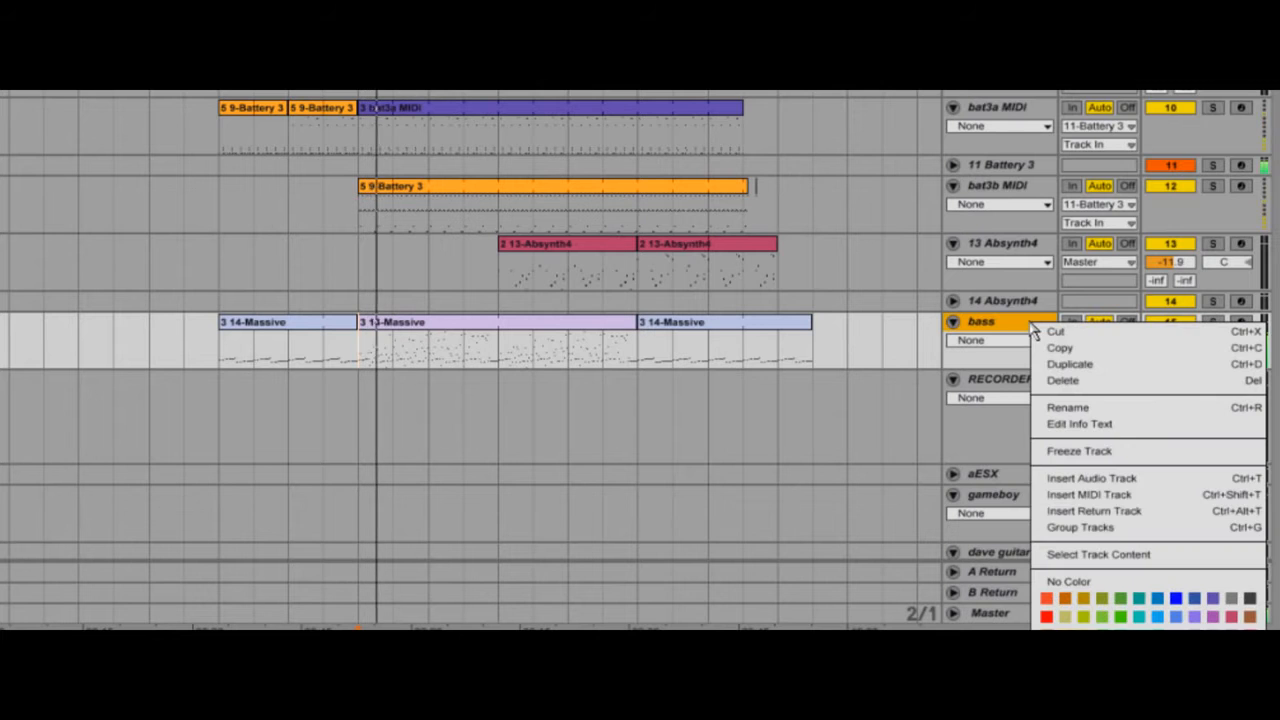
left_click(1127, 452)
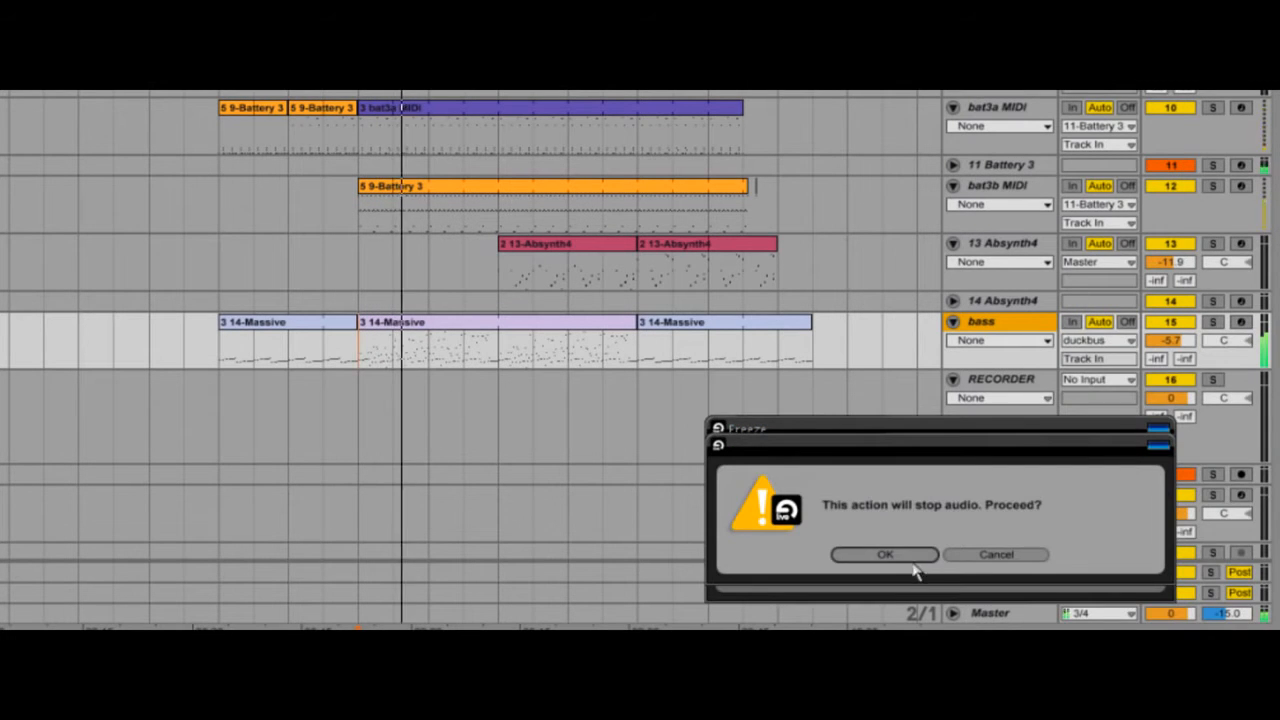
left_click(912, 558)
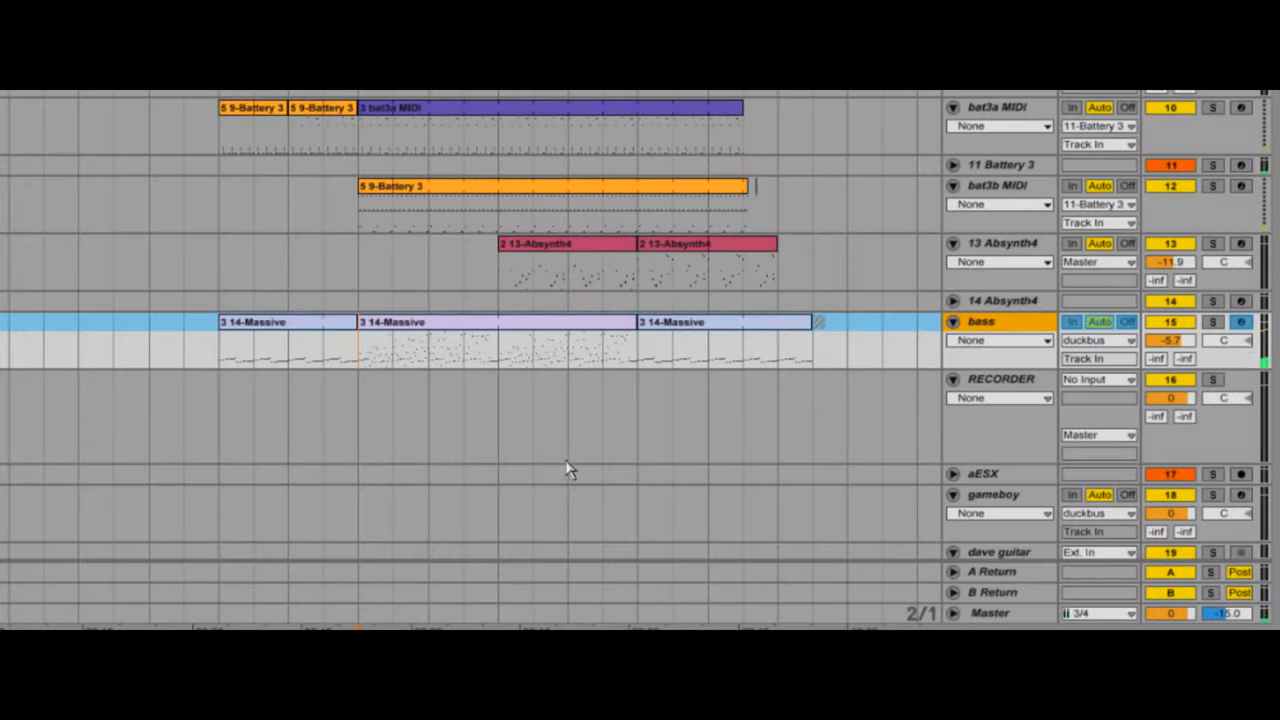
left_click(569, 366)
key("space")
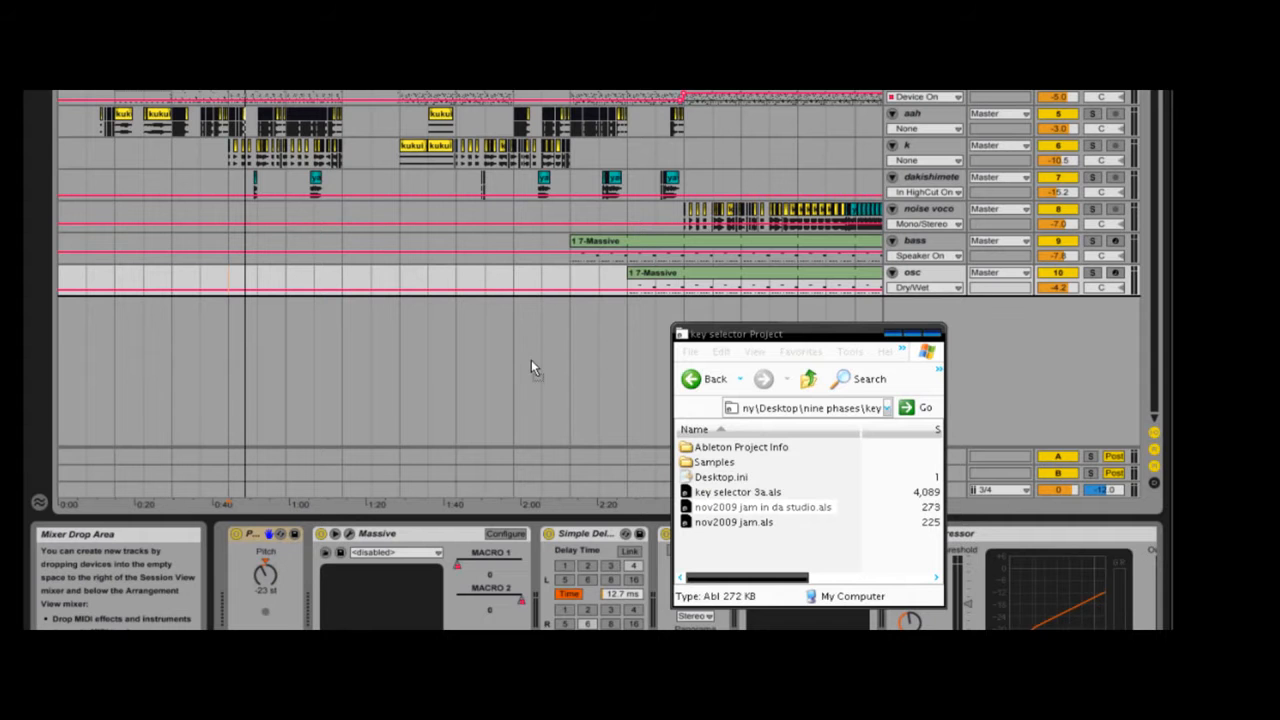
Step: Import the tracks of nov2009 jam in da studio.als from the file window into the arrangement below the osc track
left_click_drag(531, 360, 531, 360)
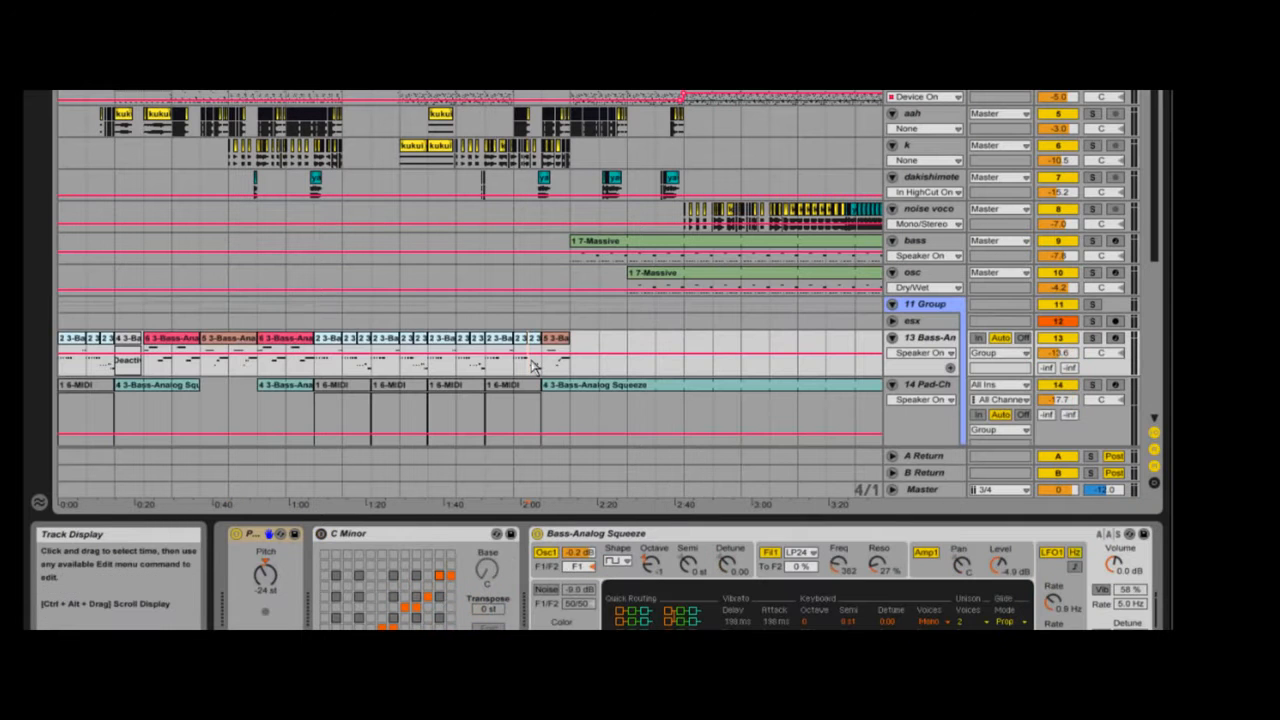
scroll(505, 387, "down", 5)
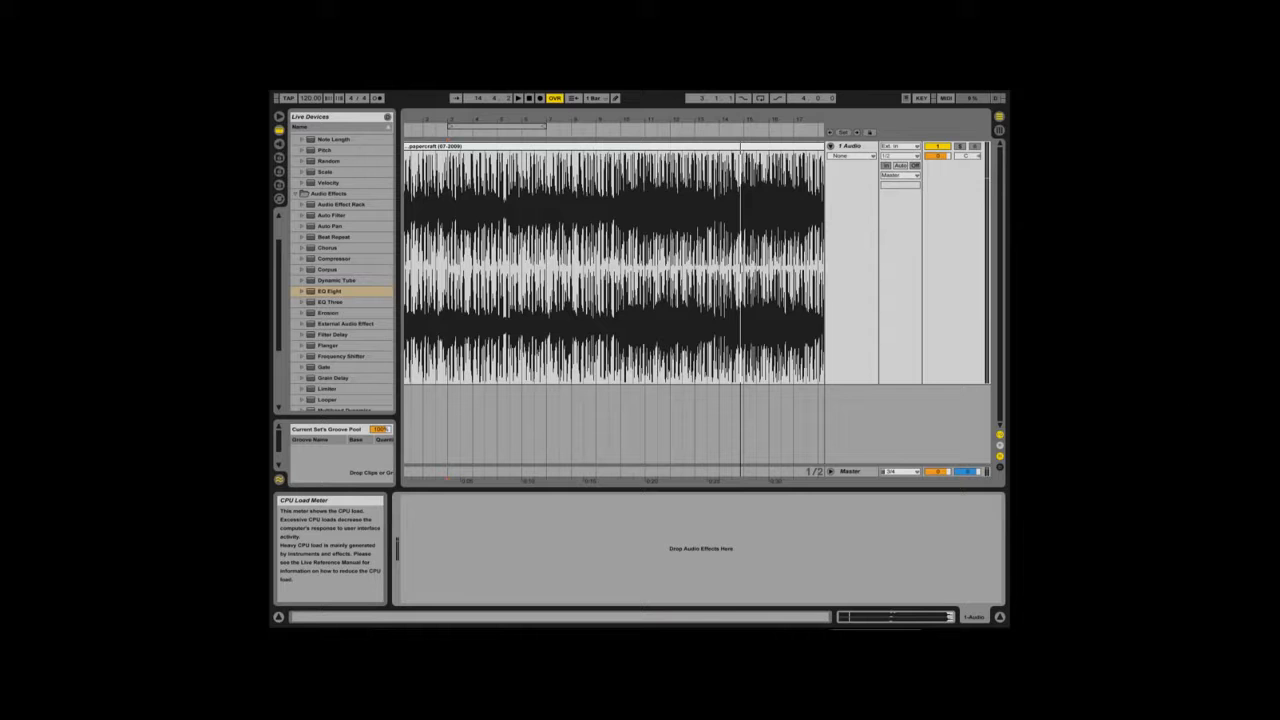
Step: Add an EQ Eight to the 1 Audio track during playback, with Hi-Quality enabled and its mode set to M/S
key("space")
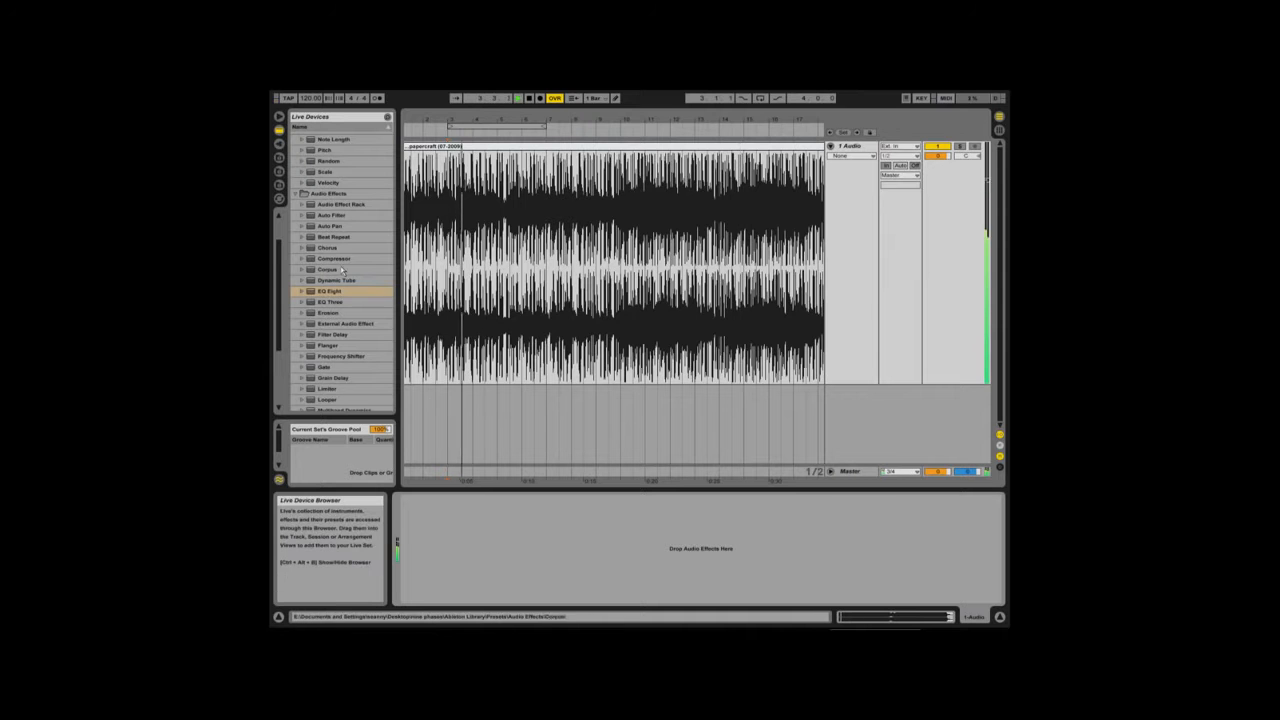
left_click_drag(332, 292, 500, 517)
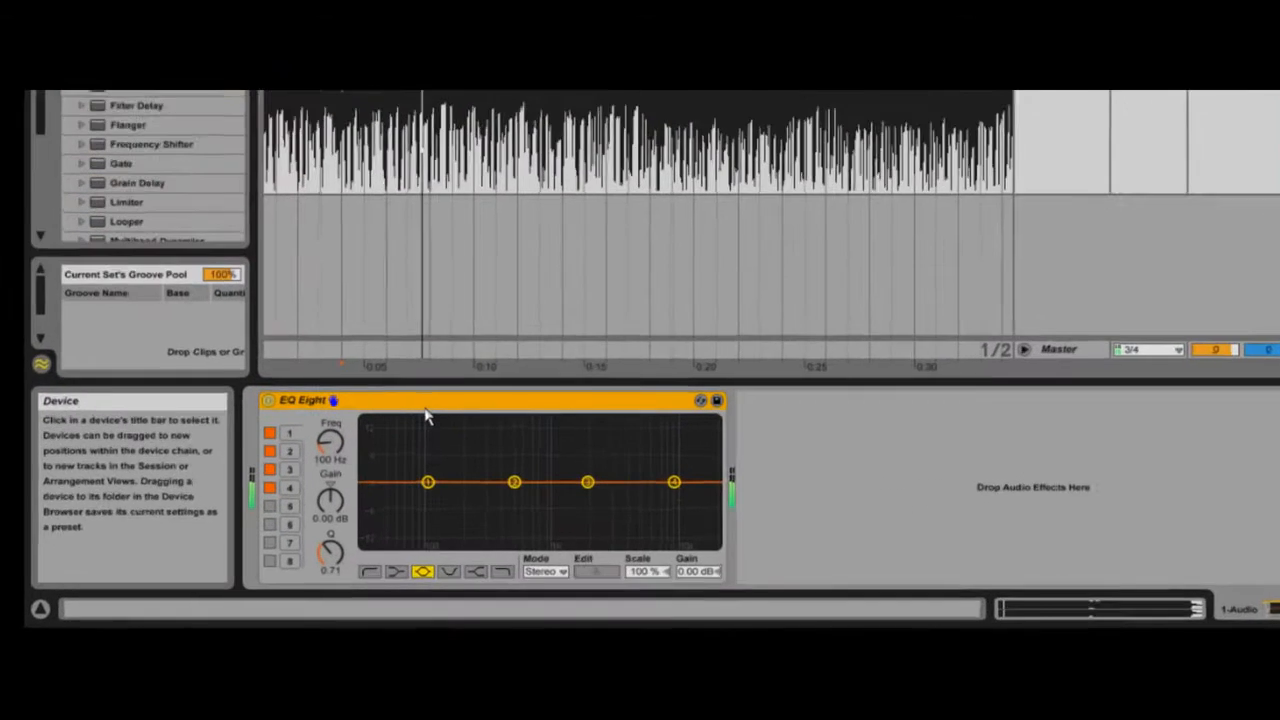
right_click(500, 499)
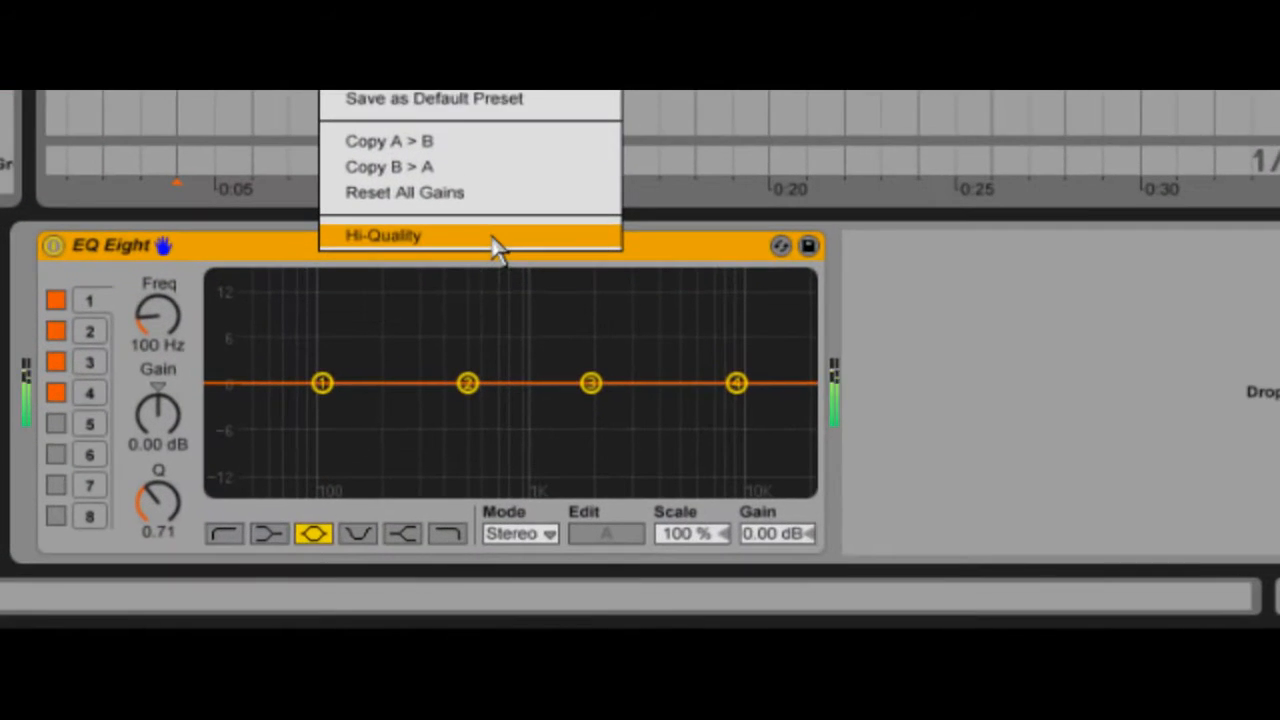
left_click(493, 238)
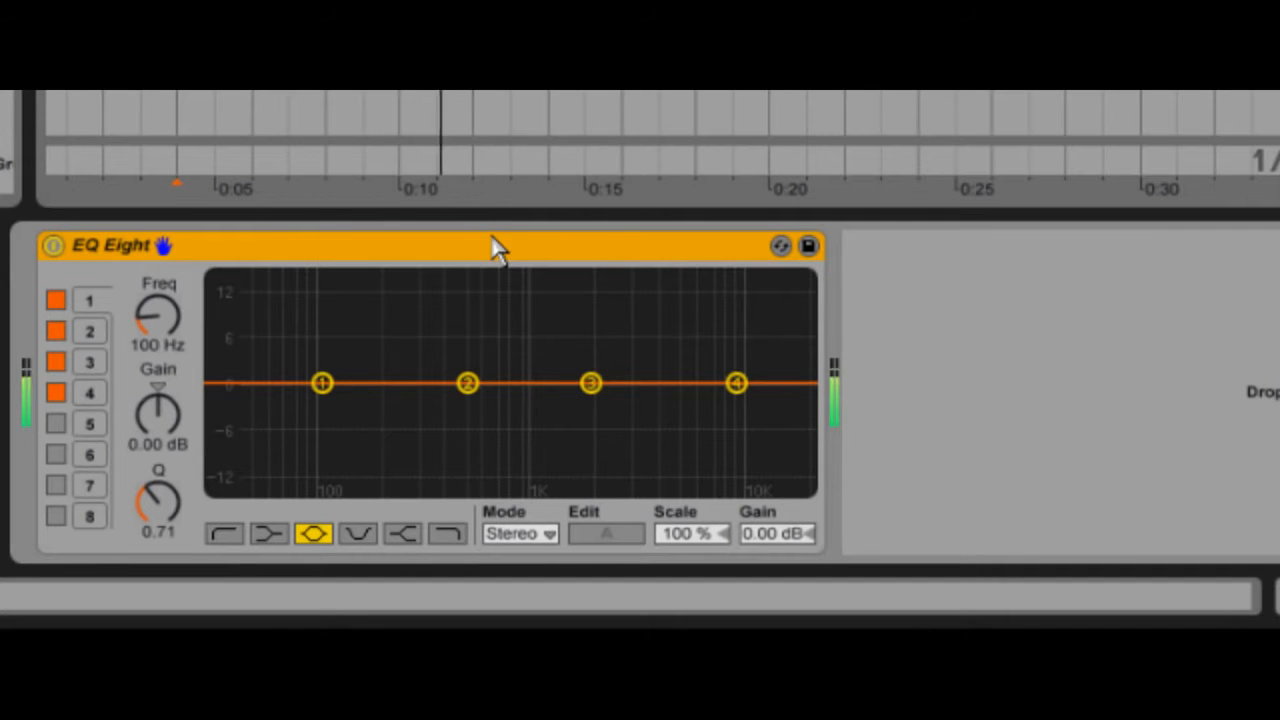
left_click(549, 534)
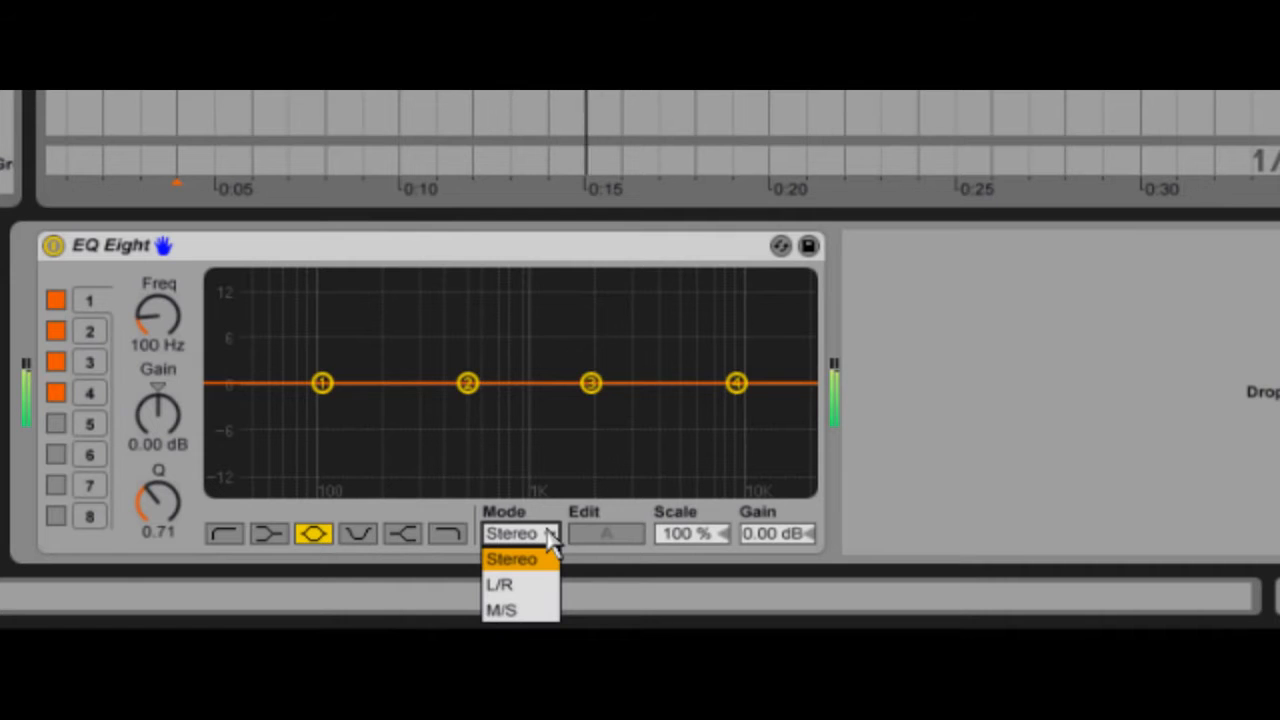
left_click(520, 608)
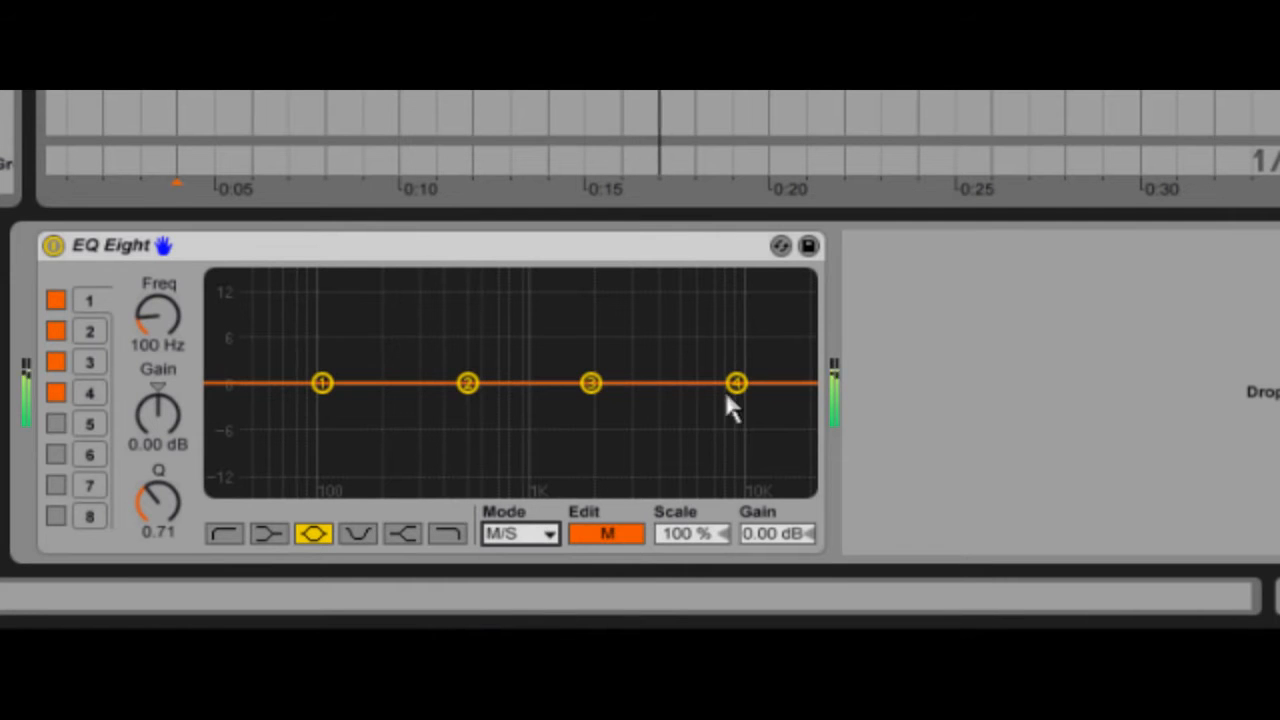
Step: Cut EQ Eight's band 4 on the M channel, and boost band 4 on the S channel by about 14.8 dB at 6.37 kHz
left_click_drag(727, 398, 677, 488)
left_click(606, 540)
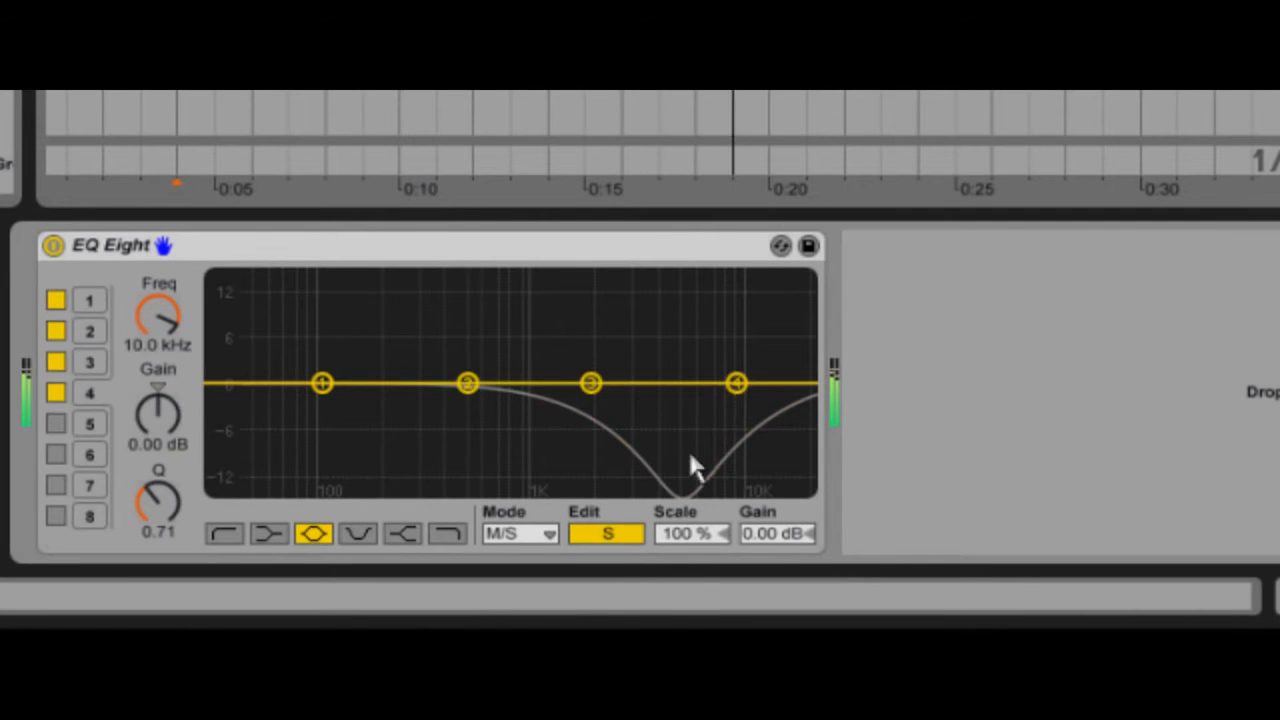
left_click_drag(737, 393, 699, 290)
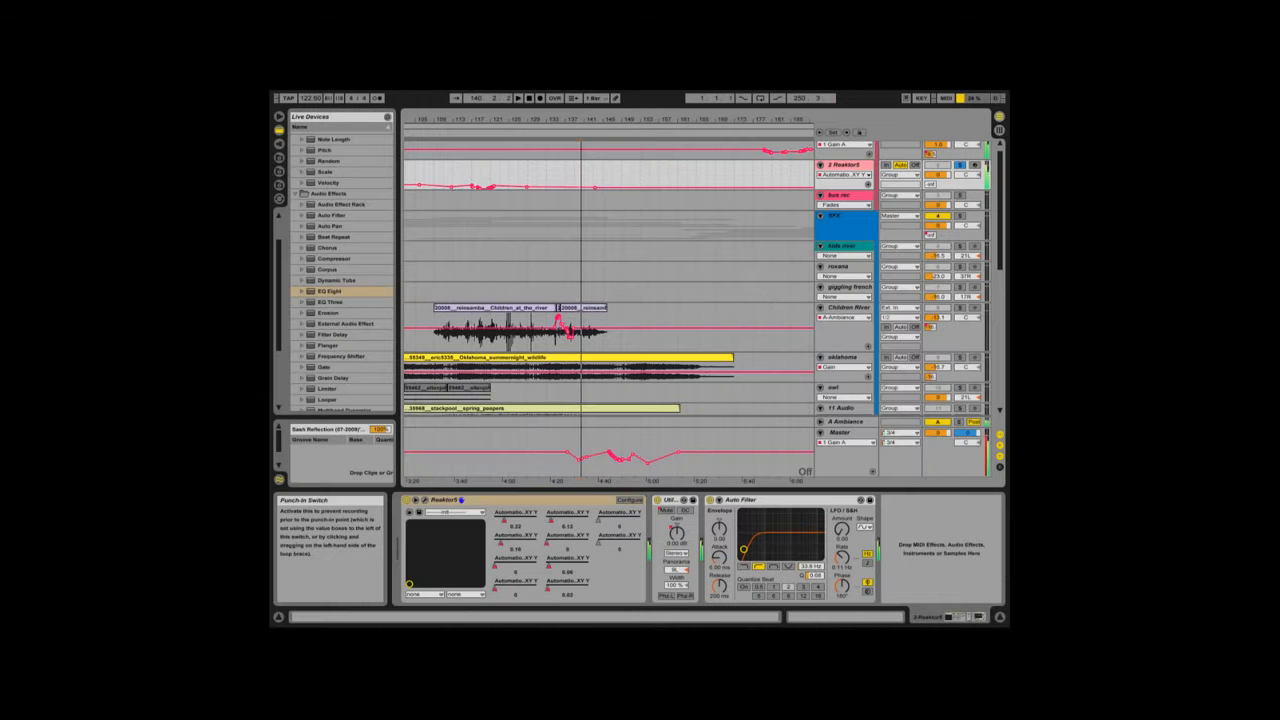
key("space")
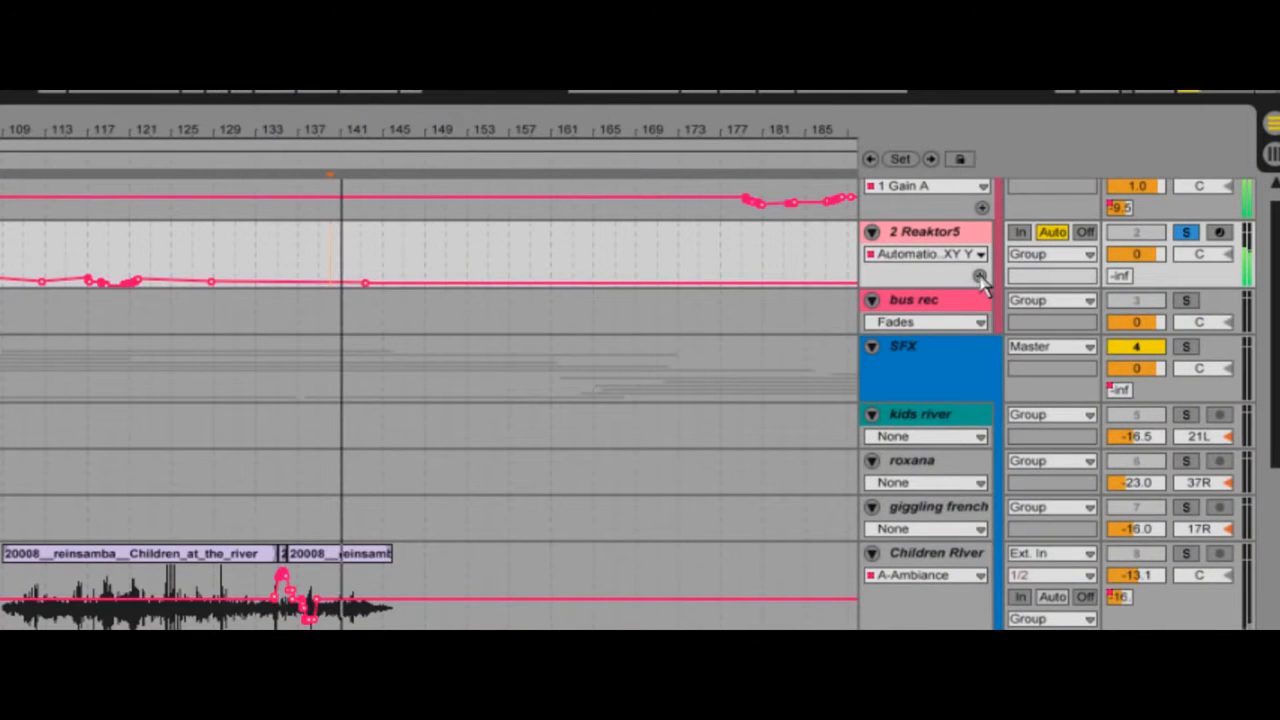
Step: Show four of the 2 Reaktor5 track's XY Y automation envelopes in separate lanes beneath the track
left_click(858, 176)
left_click(958, 292)
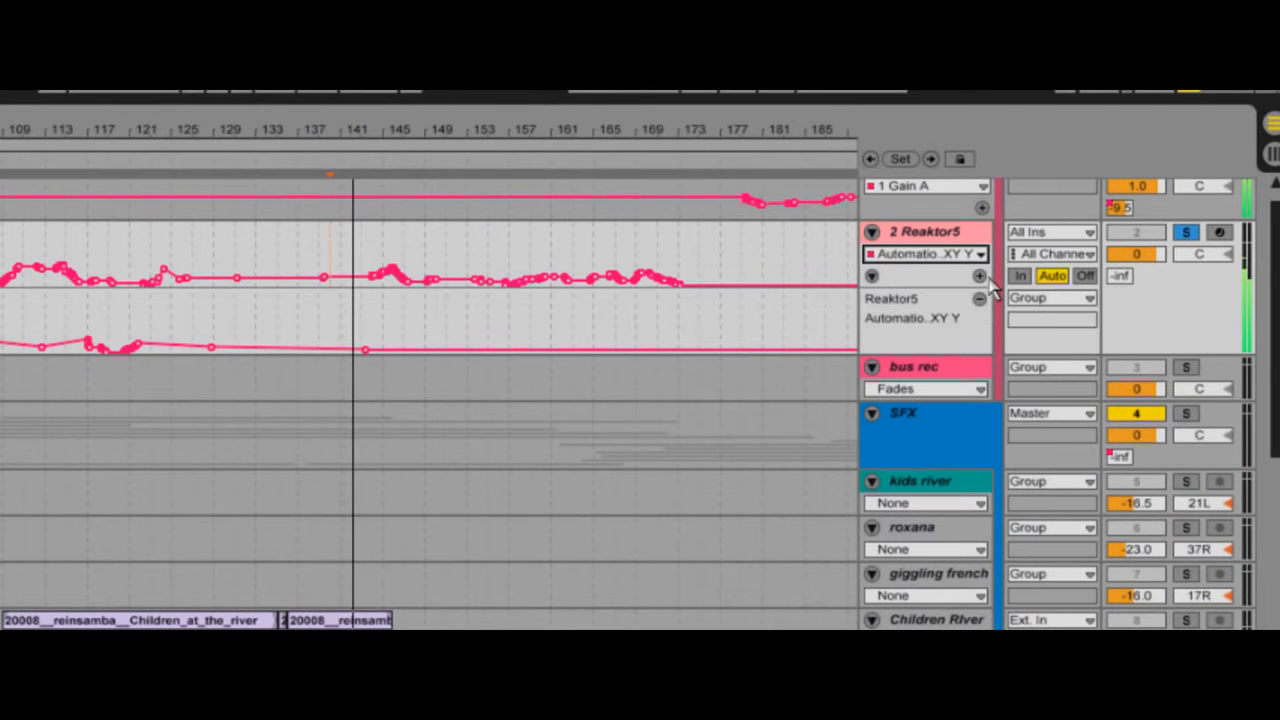
left_click(982, 277)
left_click(973, 256)
left_click(966, 312)
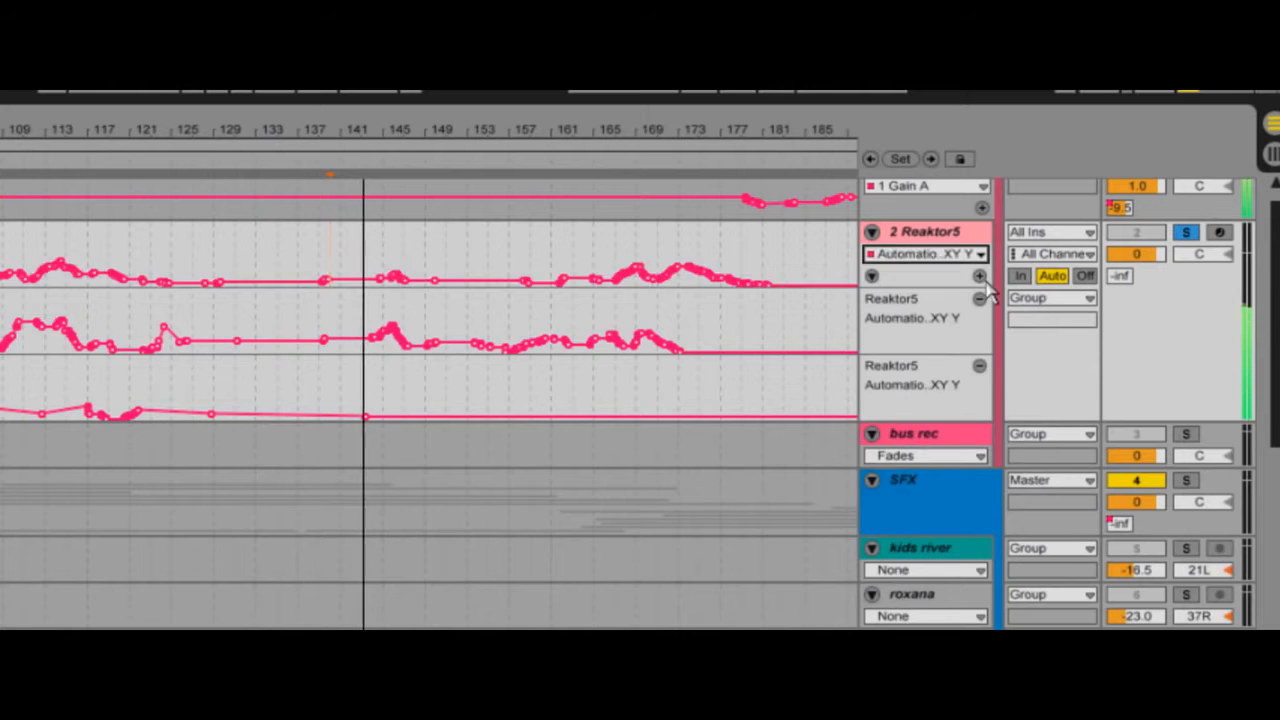
left_click(981, 277)
left_click(975, 256)
left_click(963, 331)
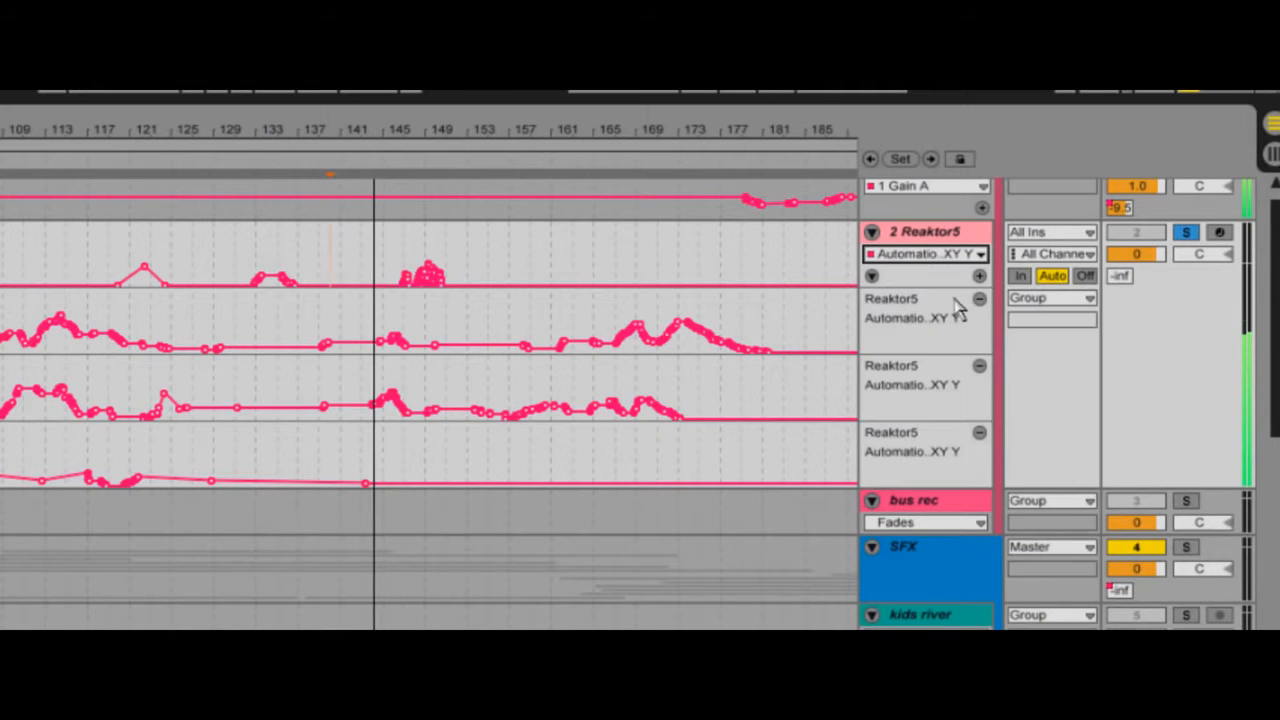
left_click(979, 277)
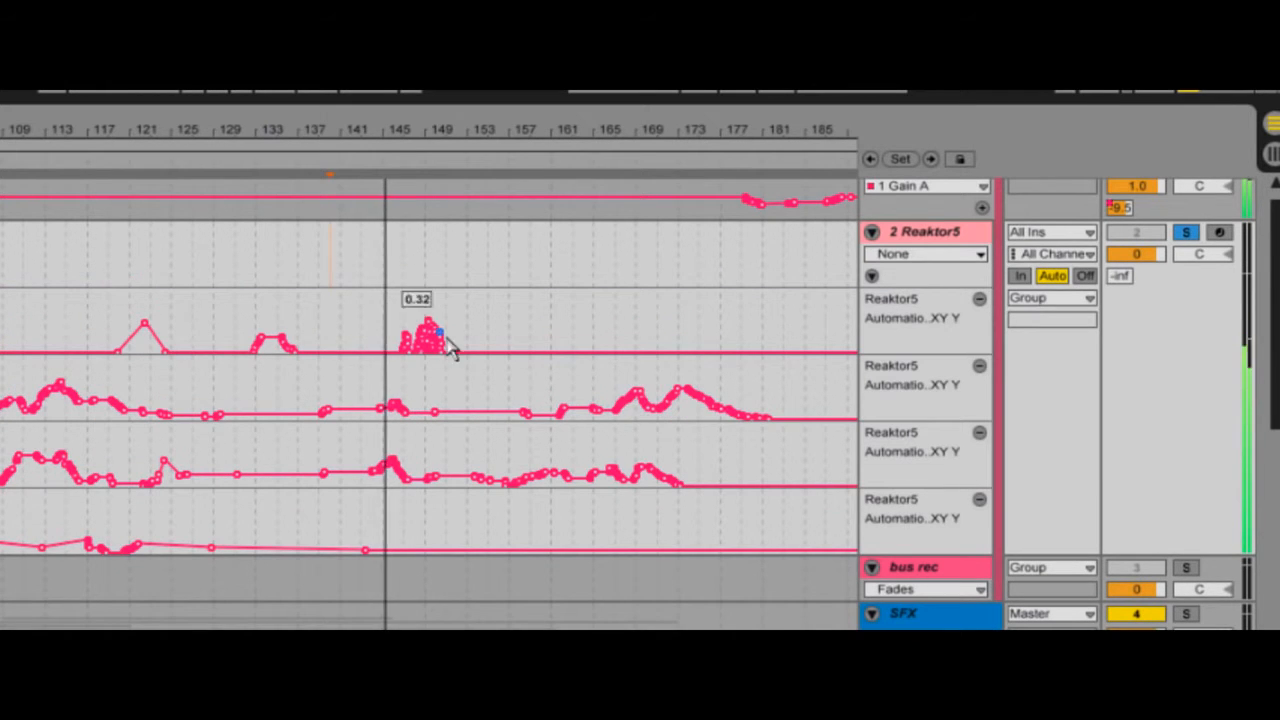
mouse_move(435, 412)
left_mouse_down()
mouse_move(386, 396)
mouse_move(790, 393)
mouse_move(457, 390)
mouse_move(429, 377)
mouse_move(423, 356)
left_mouse_up()
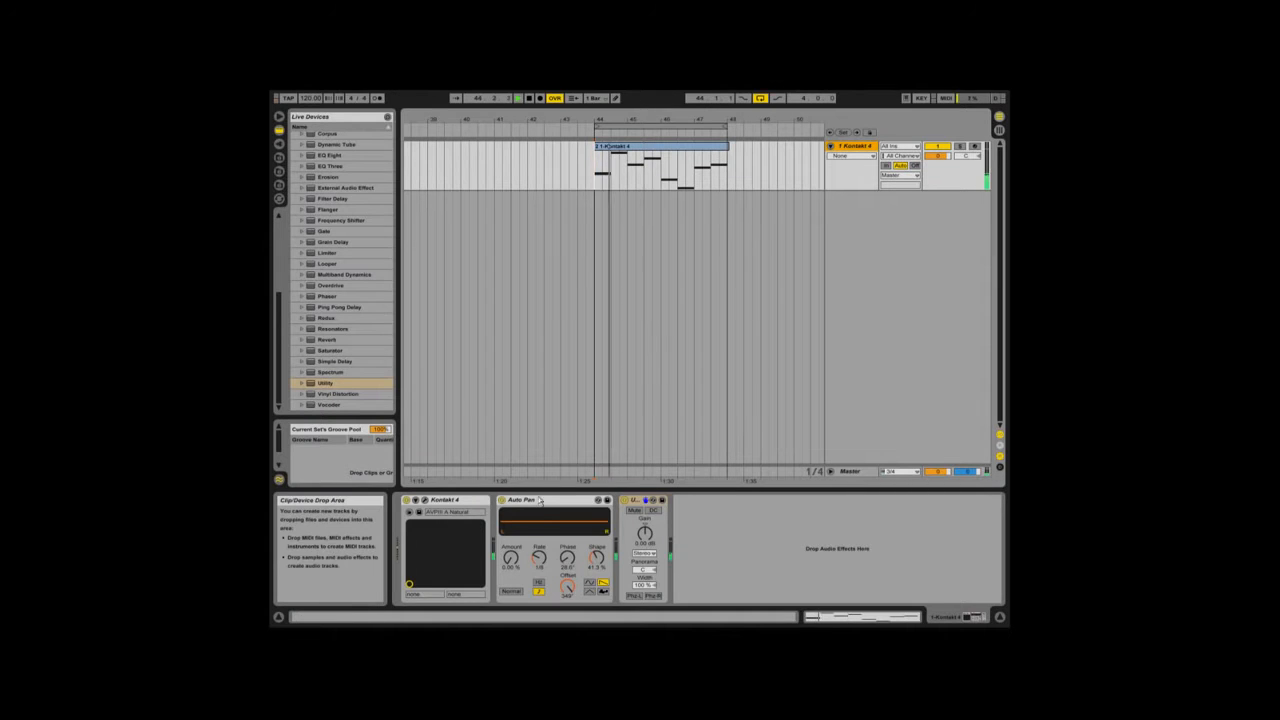
Step: Raise the Auto Pan's Amount to about 51.6 % and group Auto Pan and Utility into an effect rack
left_click_drag(515, 561, 515, 560)
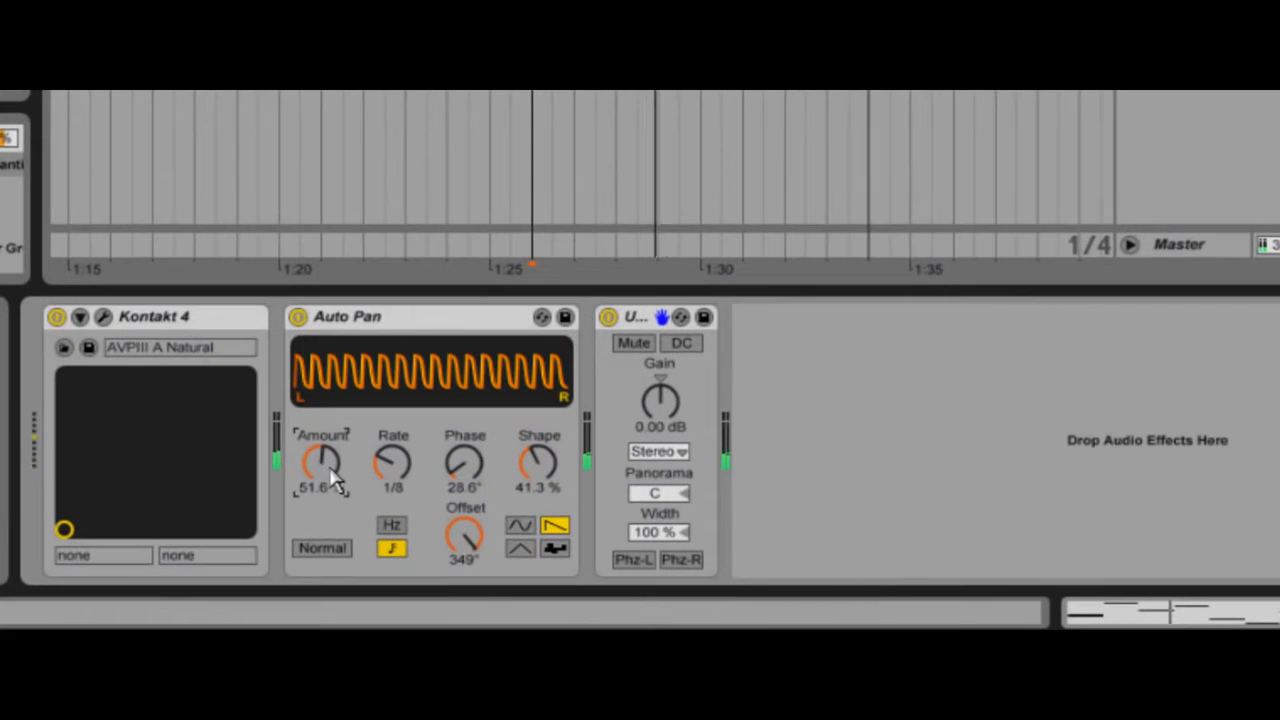
left_click(428, 322)
left_click(651, 320, "shift")
right_click(645, 328)
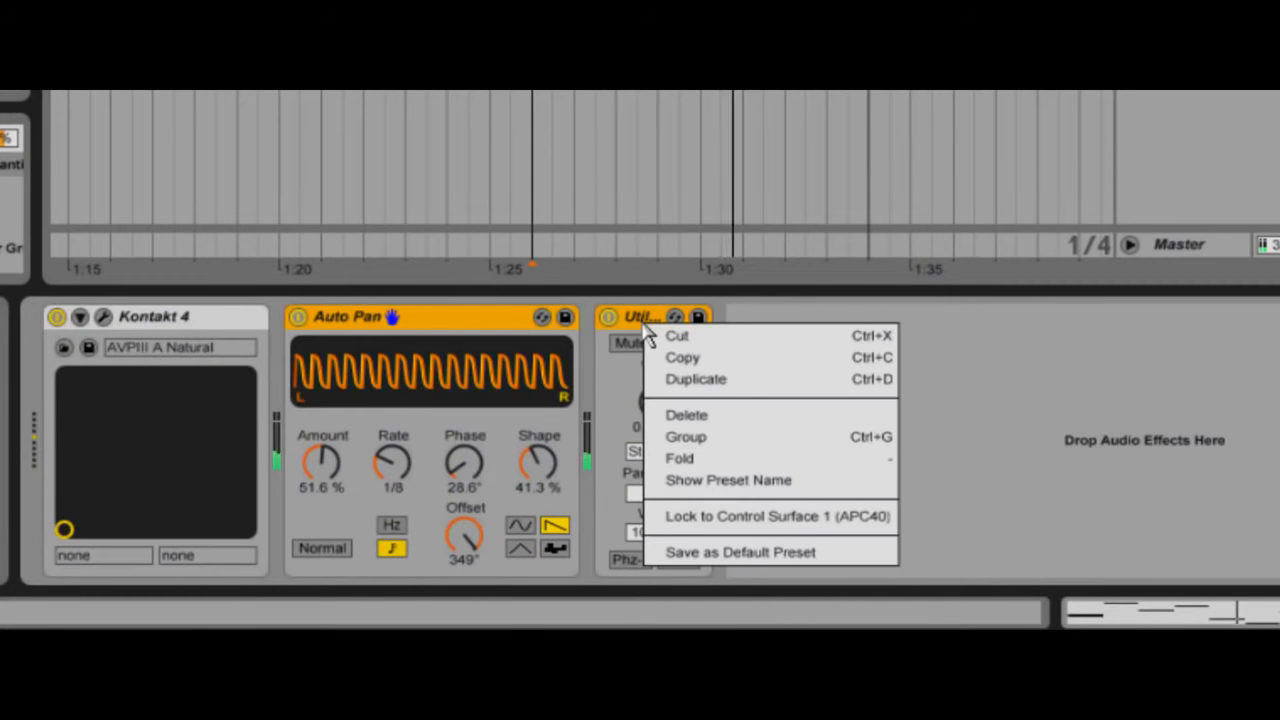
left_click(727, 440)
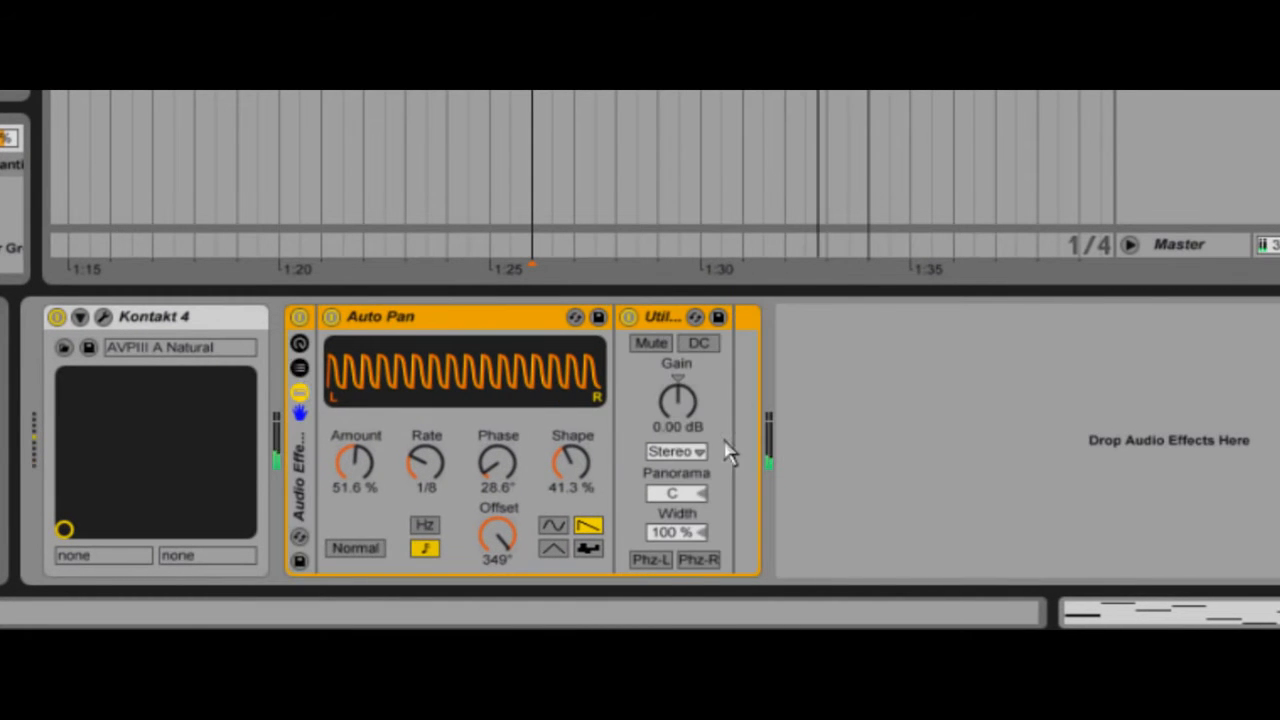
Step: Show the rack's macros and map both the Auto Pan Amount and the Utility Gain to Macro 1
left_click(300, 364)
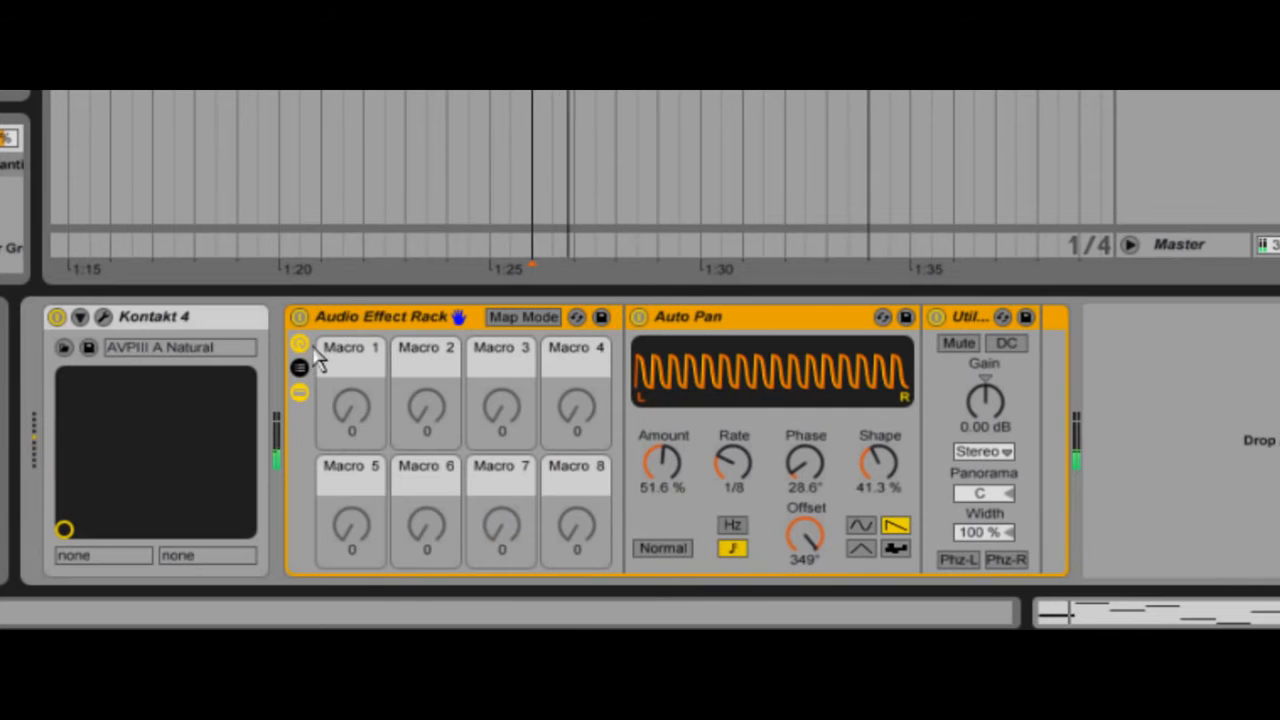
left_click(509, 317)
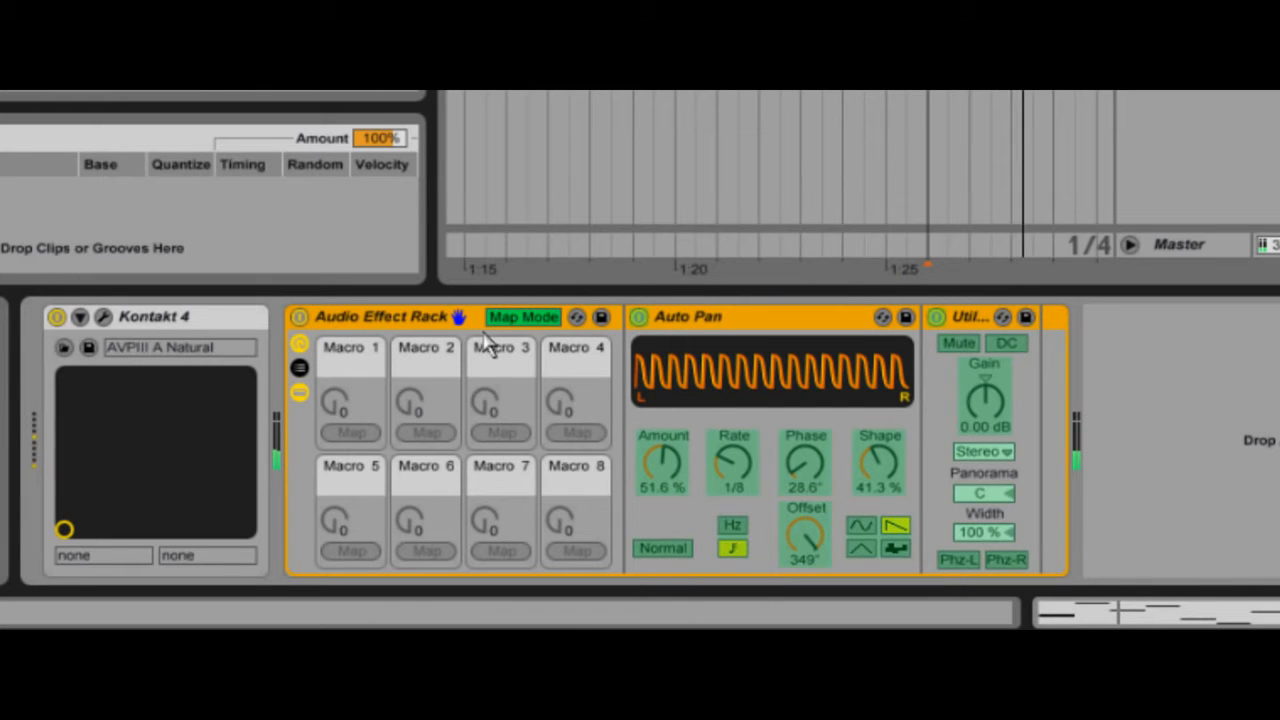
left_click(663, 462)
left_click(352, 433)
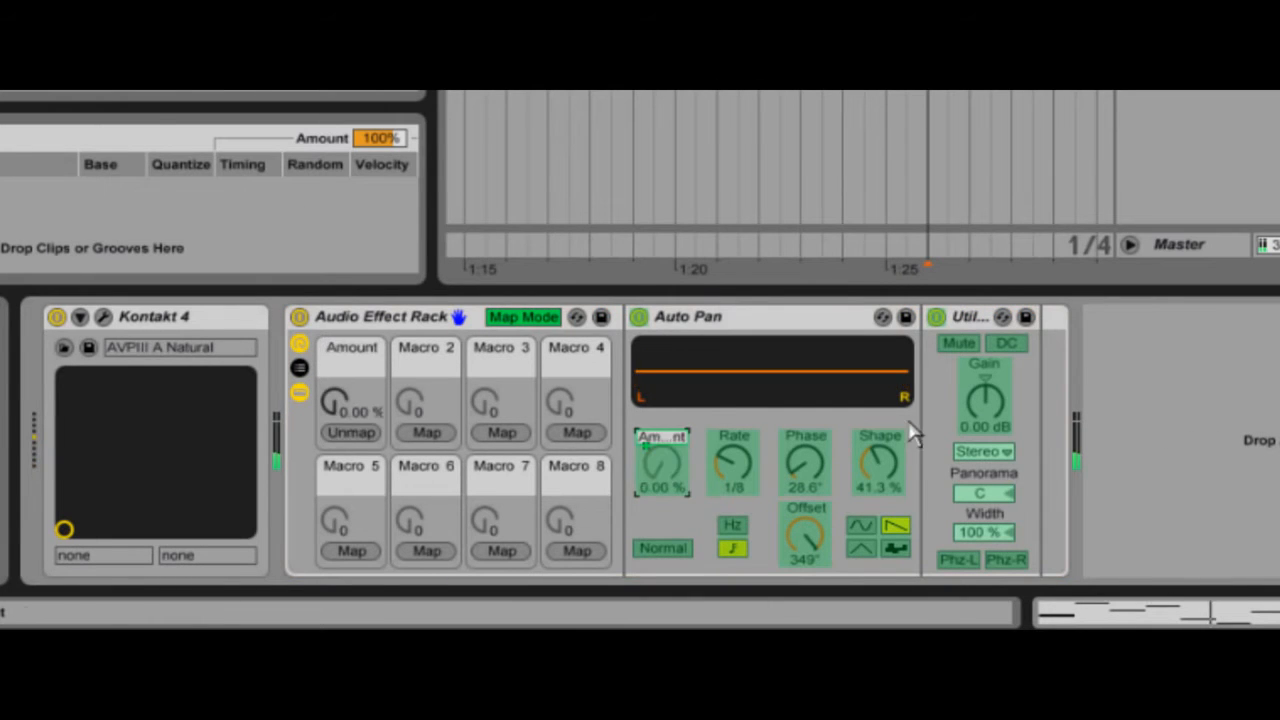
left_click(975, 410)
left_click(352, 433)
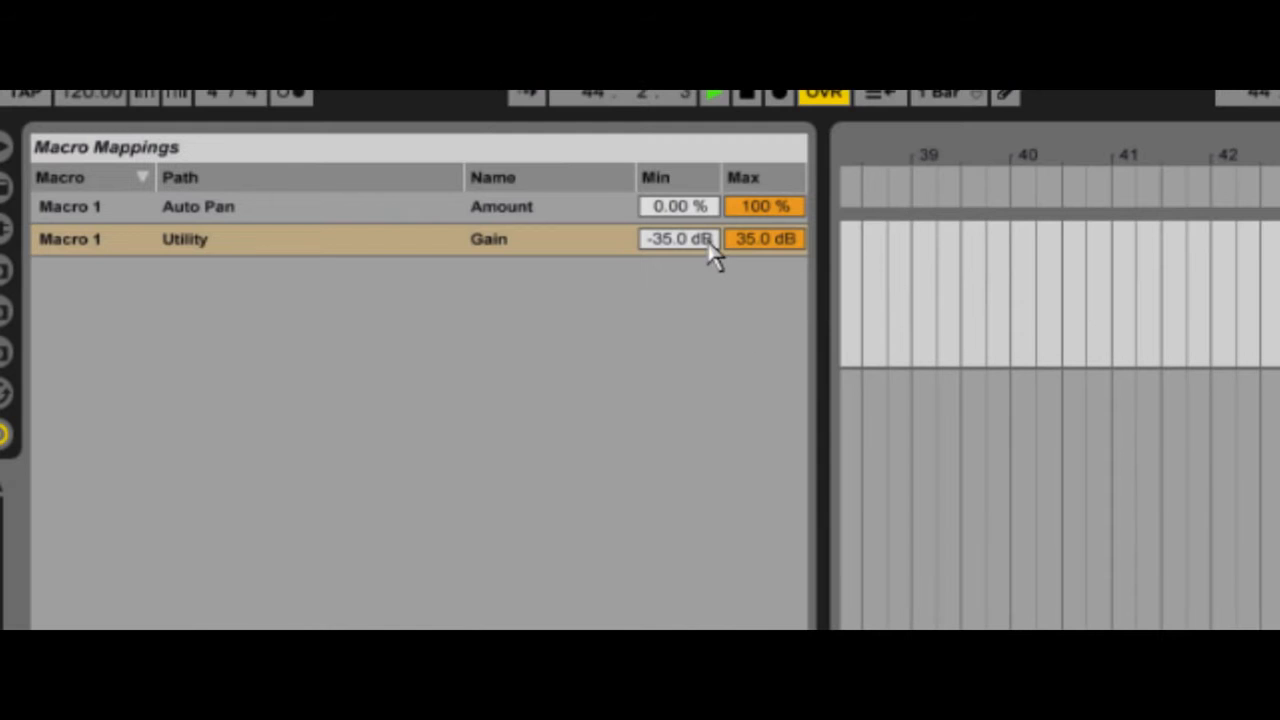
Step: Adjust the Min and Max range of the Utility Gain mapping and sweep the rack's first macro to test it
left_click(708, 240)
left_click(758, 245)
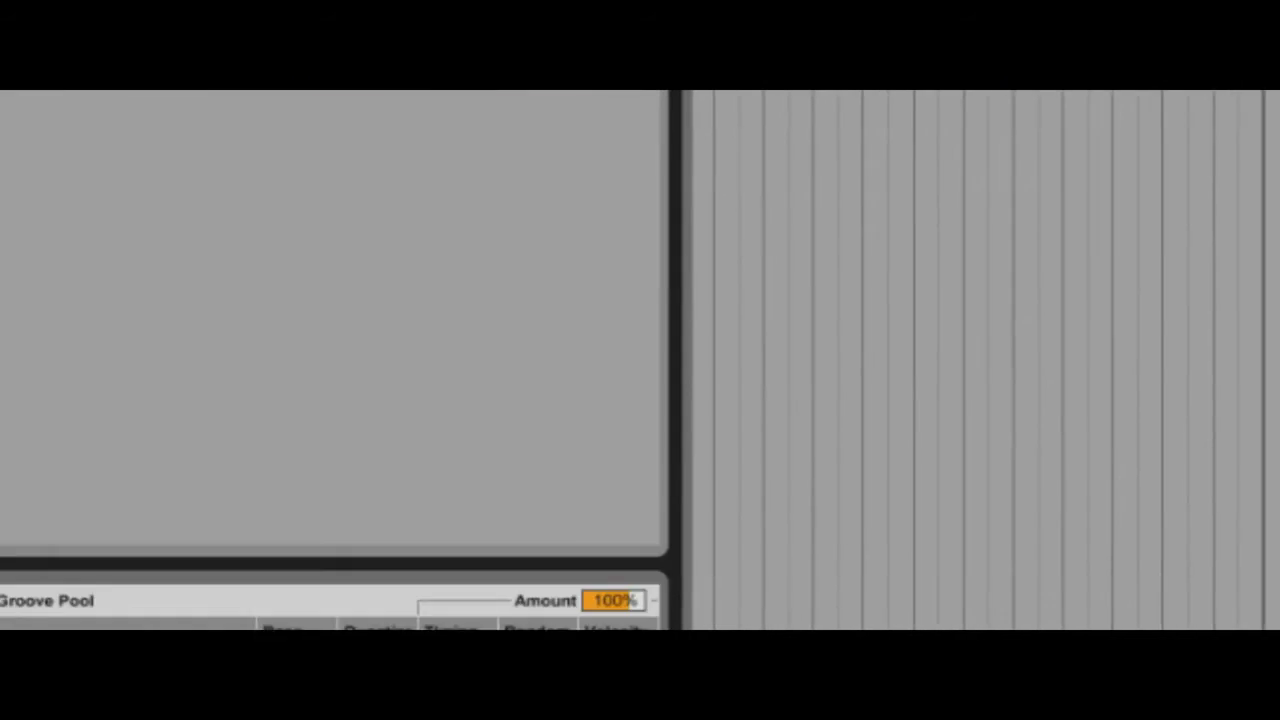
left_click(669, 450)
left_click_drag(418, 392, 418, 393)
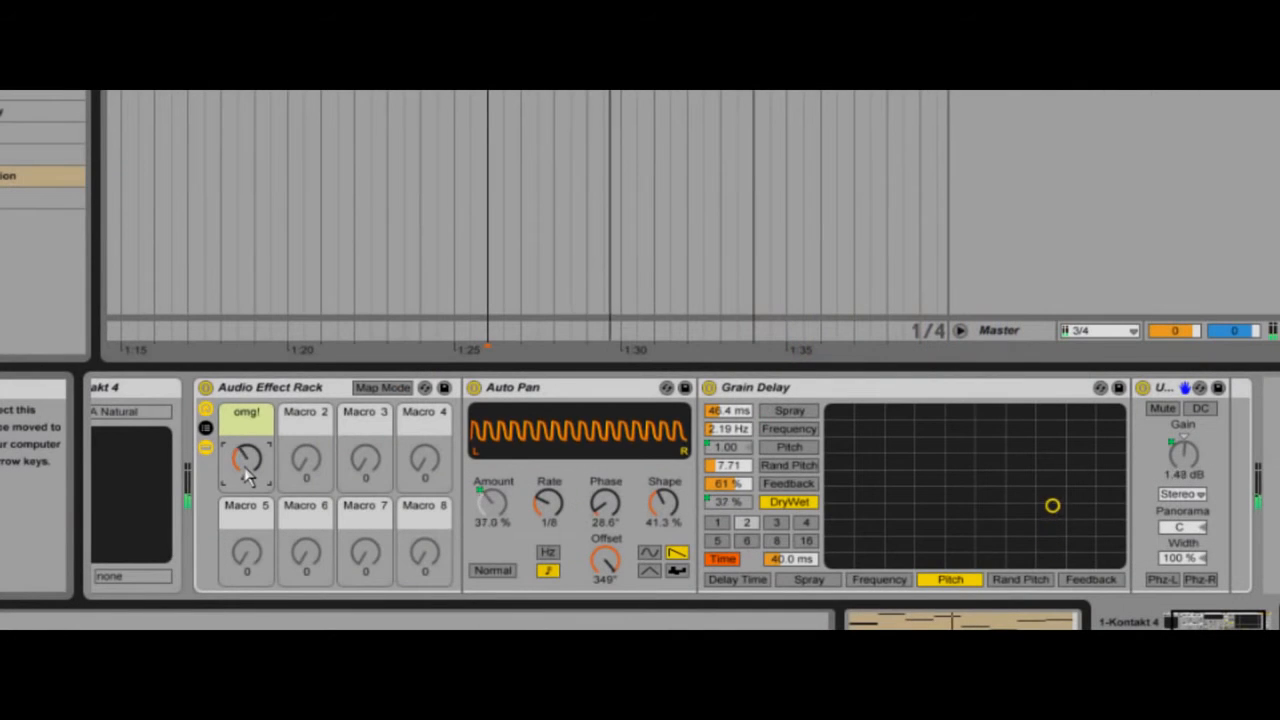
left_click_drag(247, 474, 247, 474)
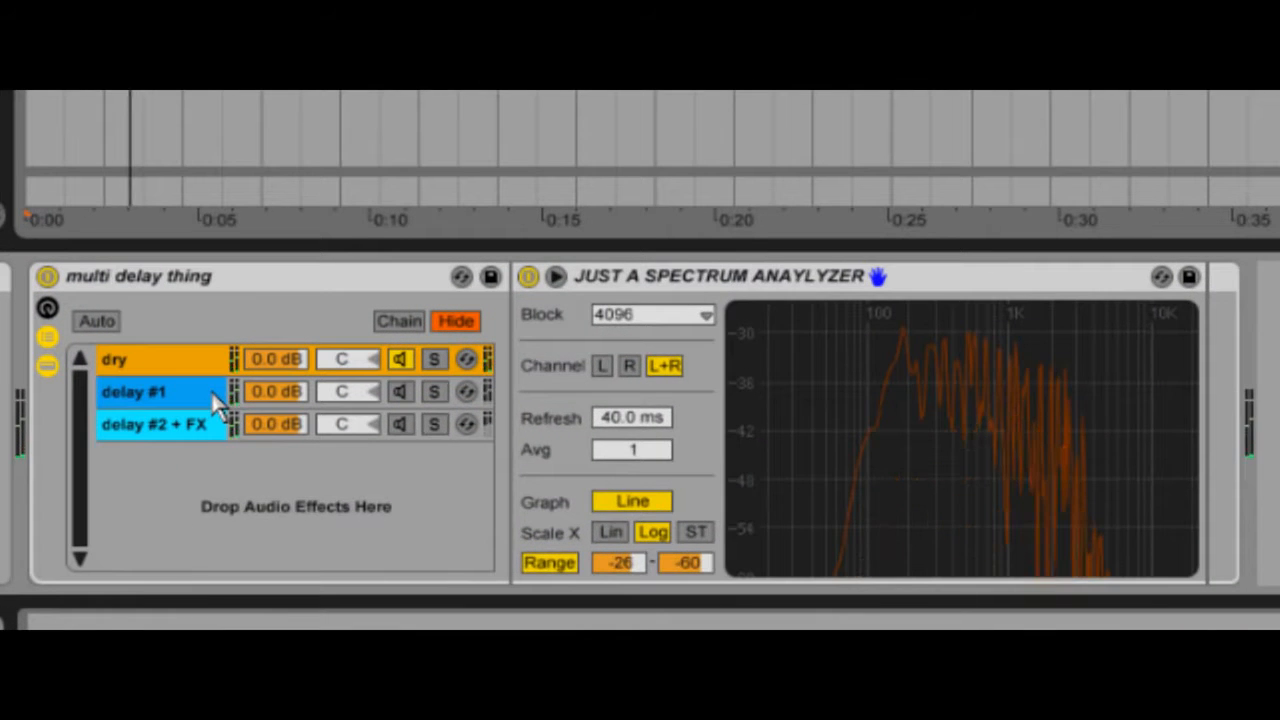
Step: Activate the delay #1 and delay #2 + FX chains of the multi delay thing rack and display its chain zones
left_click(215, 395)
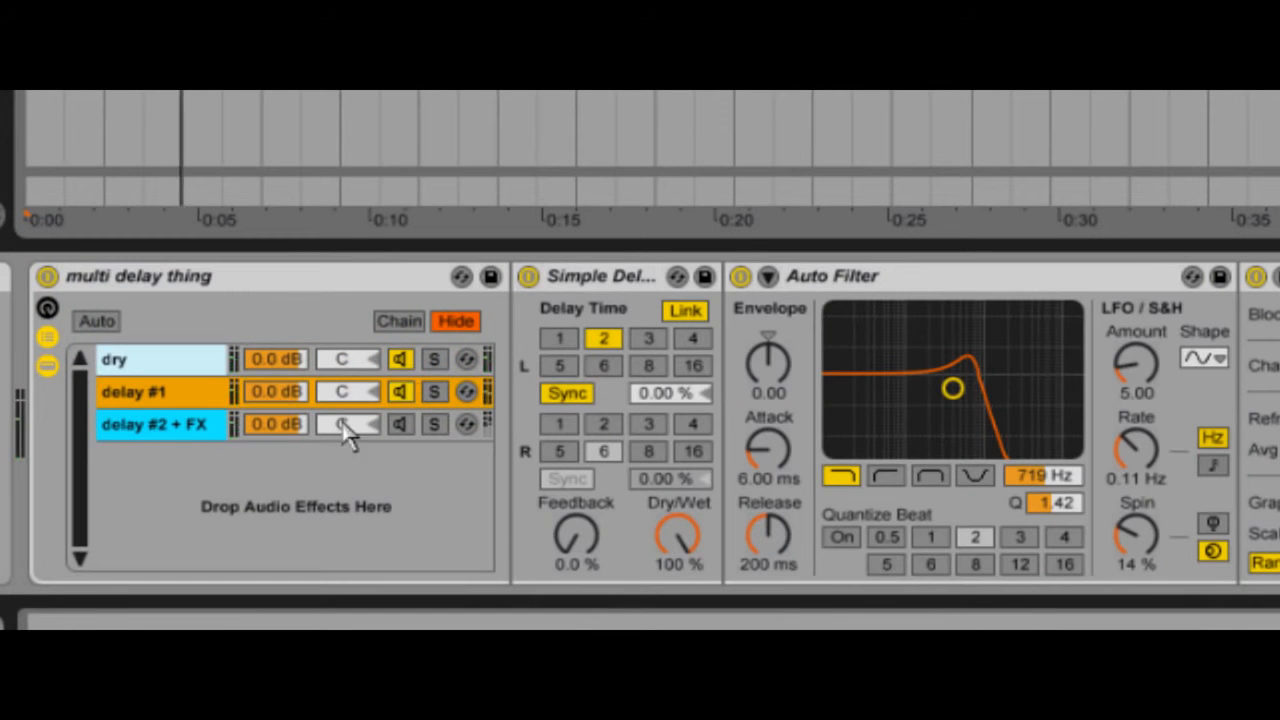
left_click(202, 430)
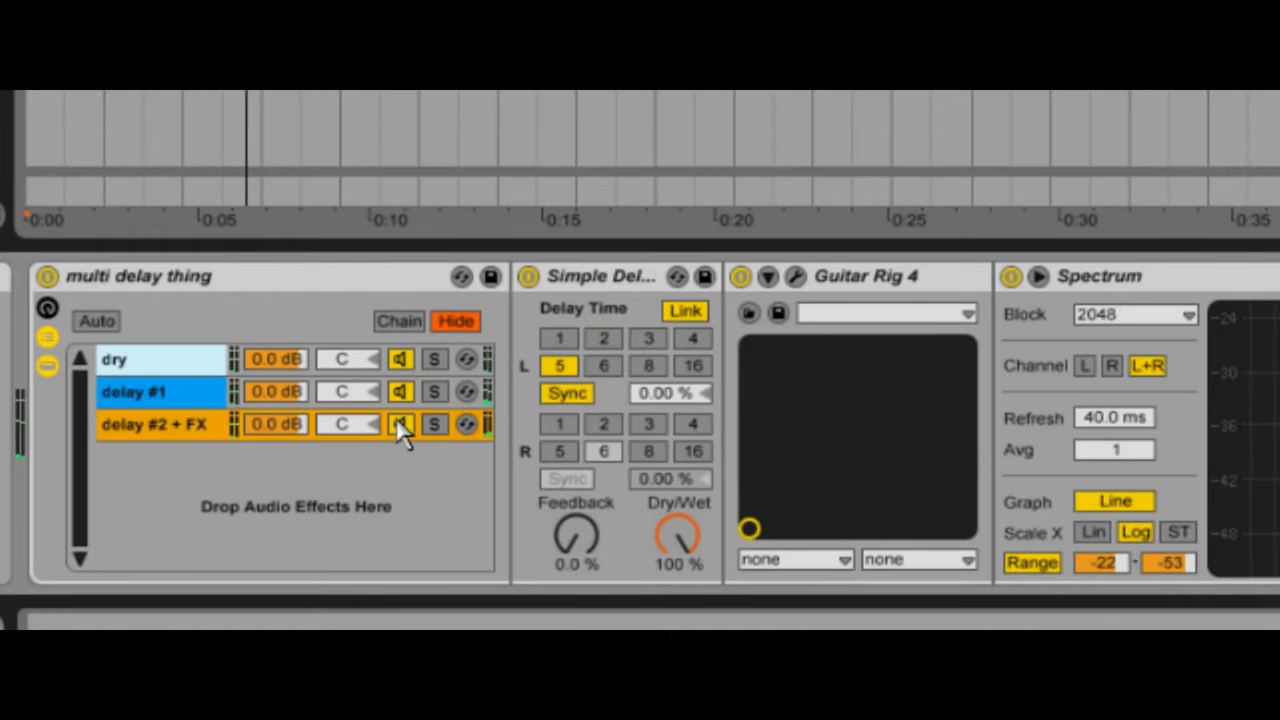
left_click(400, 321)
Step: Stagger the rack's chain zones, with delay #1 at 1 and delay #2 + FX at 2, and operate the chain selector
left_click_drag(505, 400, 512, 428)
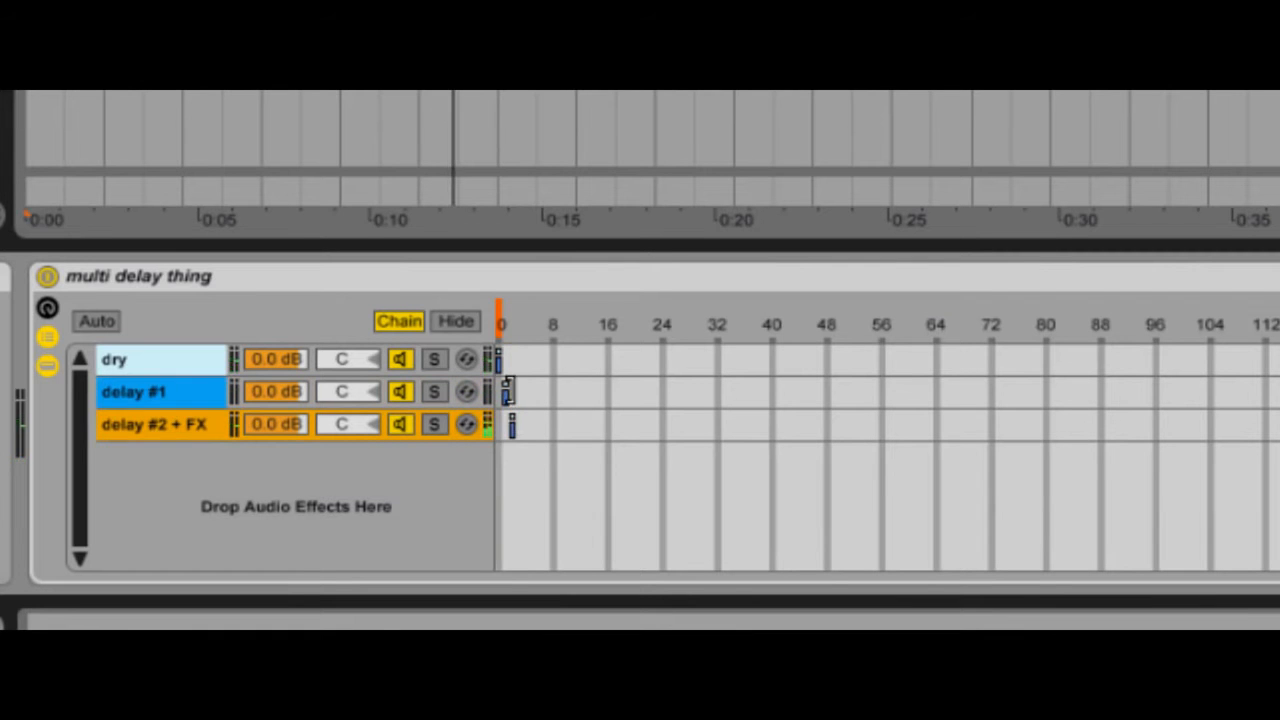
left_click(510, 392)
left_click_drag(500, 358, 512, 362)
left_click(505, 315)
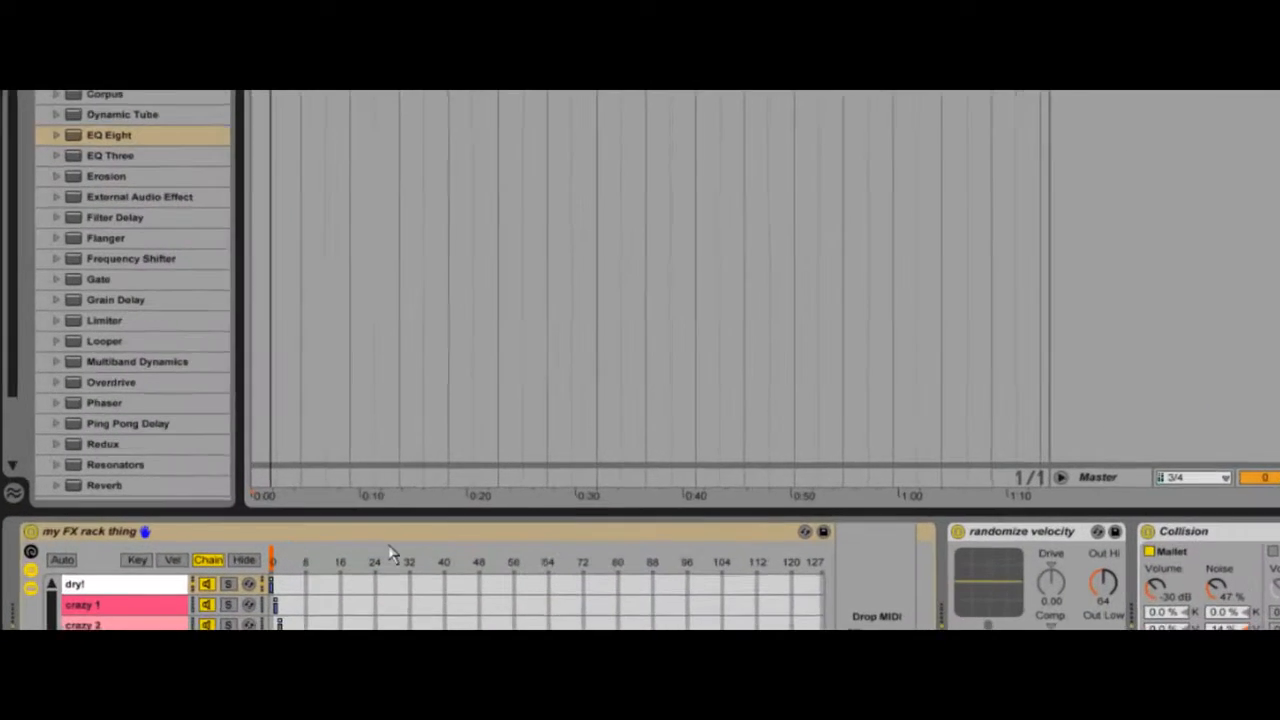
Step: Show my FX rack thing's Chain Selector automation on Collision 1 and draw one-bar steps alternating between two levels from bar 4 to bar 10
right_click(478, 514)
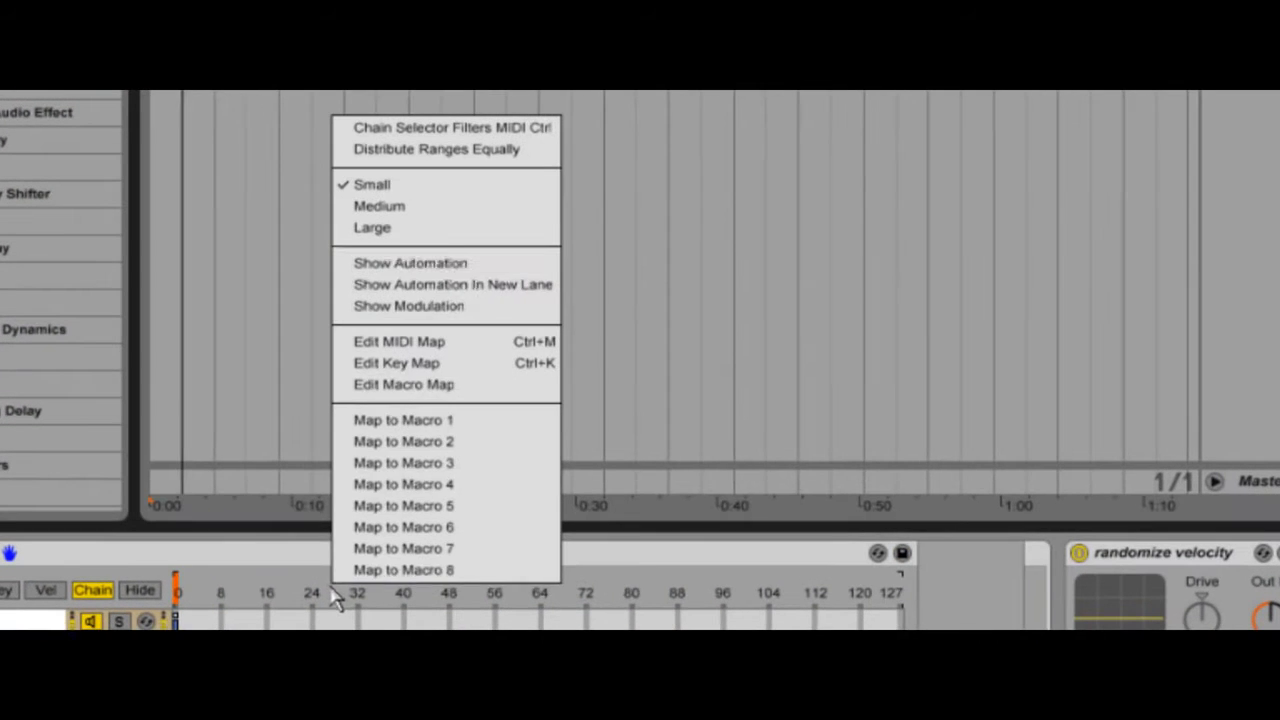
left_click(466, 266)
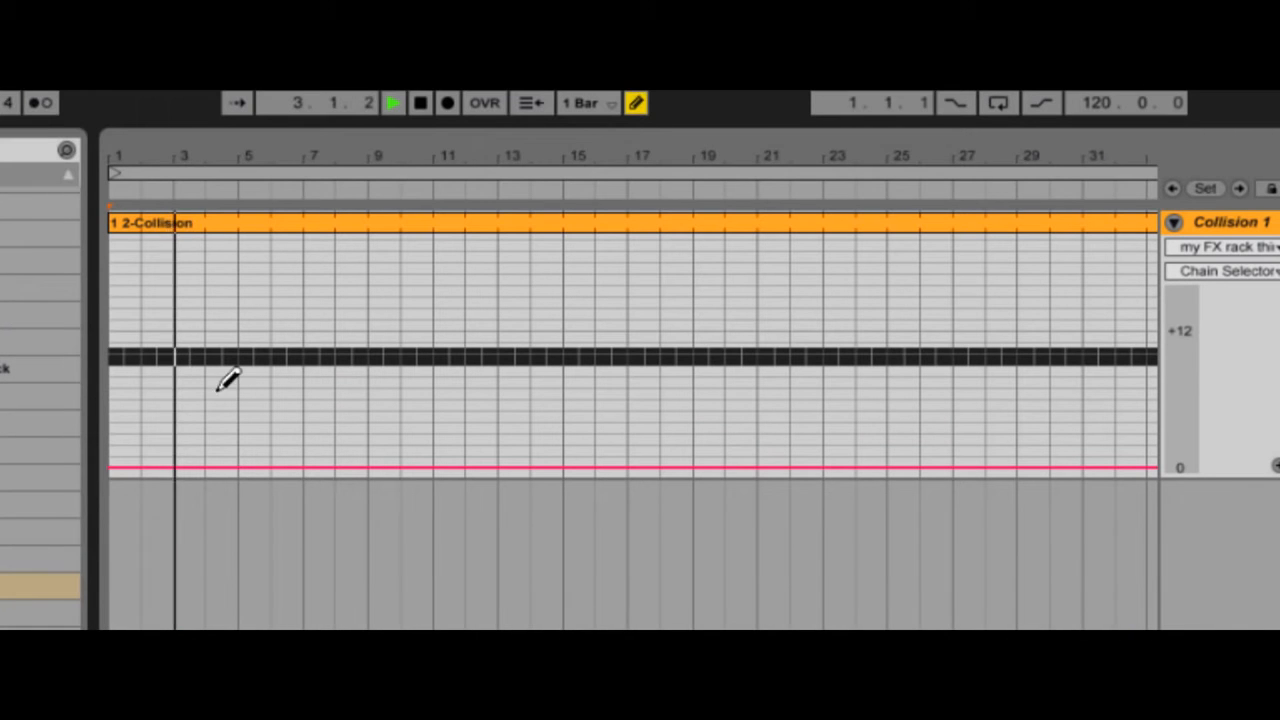
left_click(228, 456)
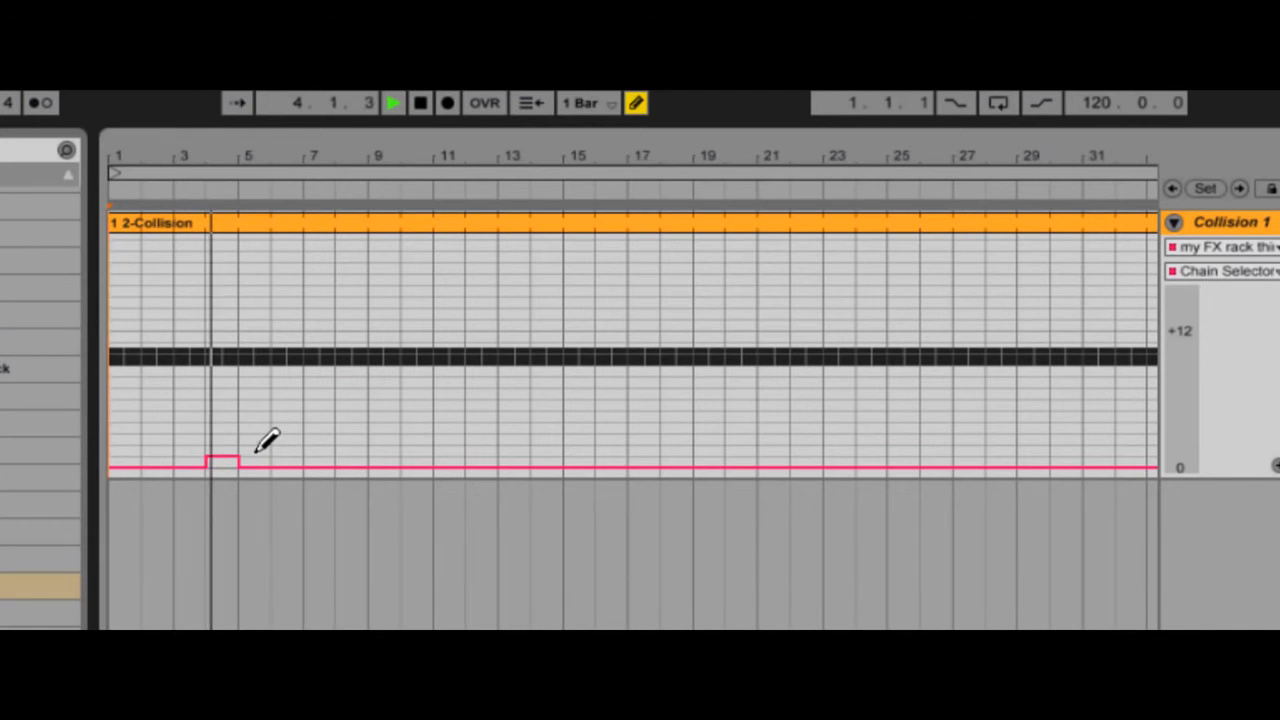
left_click(257, 450)
left_click(279, 456)
left_click(320, 444)
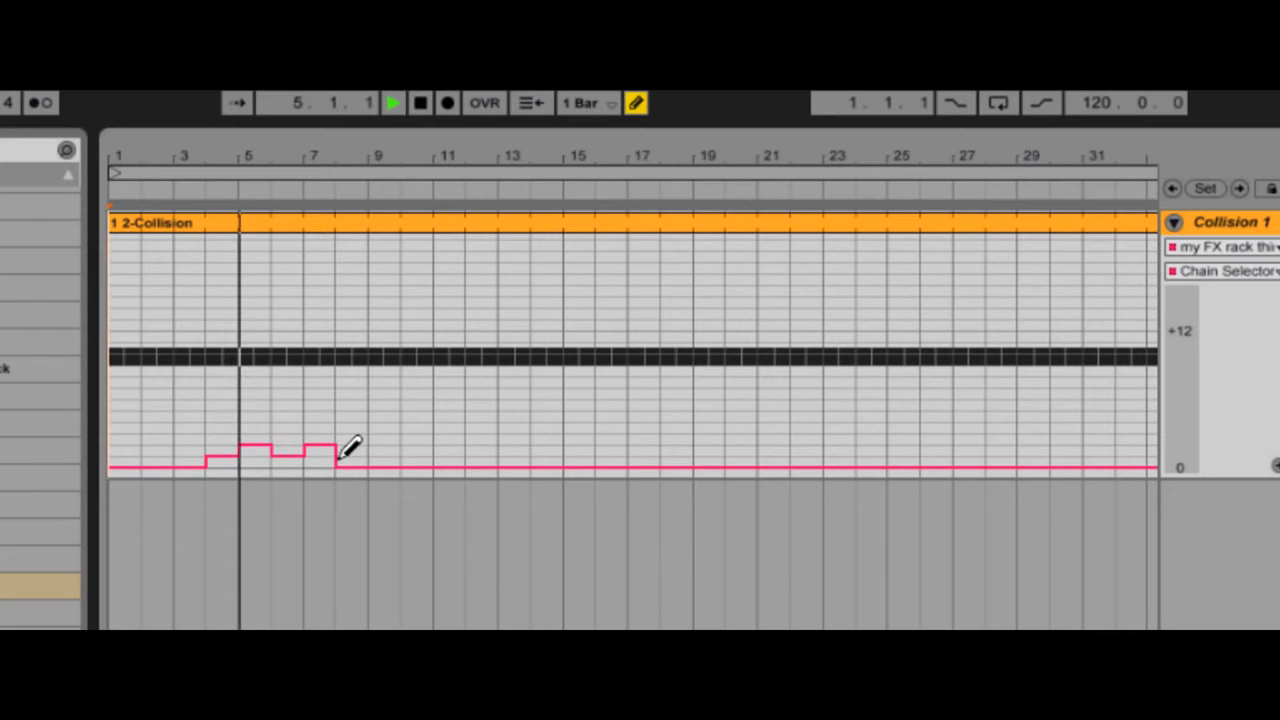
left_click(352, 457)
left_click(385, 444)
left_click(642, 104)
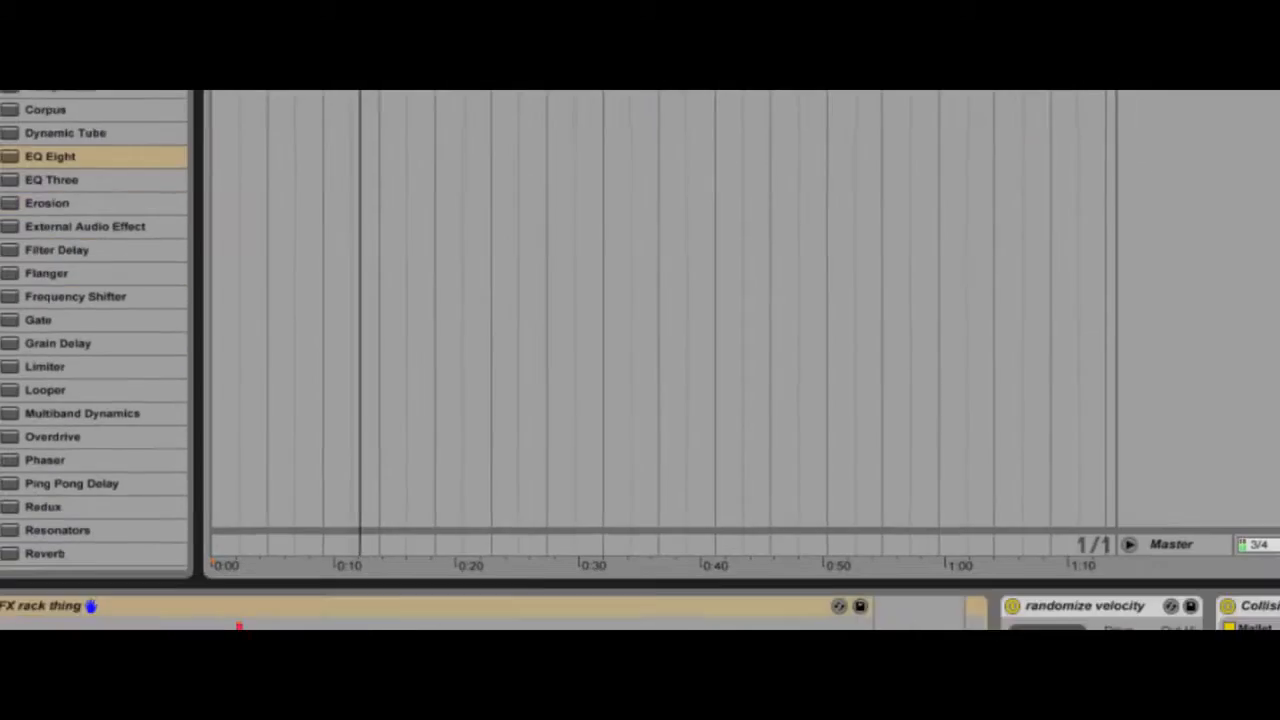
Step: Examine the devices in the crazy 1 and crazy 2 chains of my FX rack thing
left_click(119, 465)
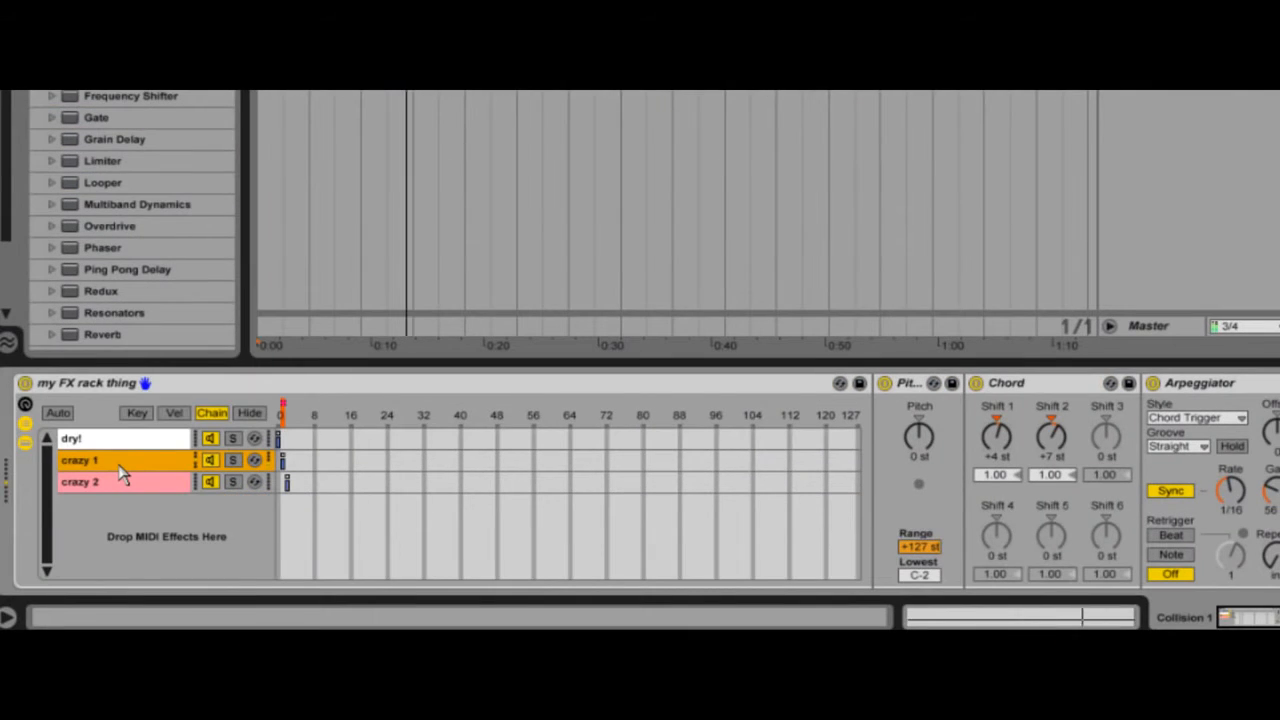
left_click(125, 487)
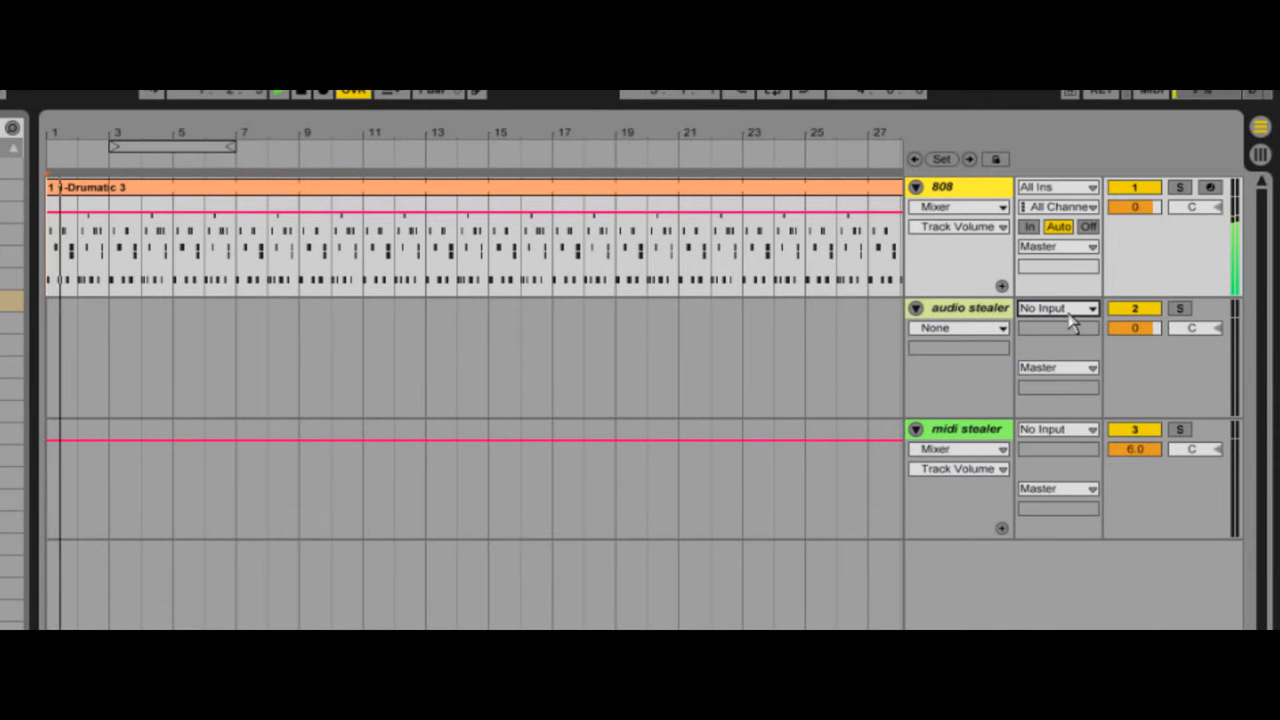
Step: Monitor the 808 track's Post FX signal through the audio stealer track set to In, with the 808 volume lowered to -inf
left_click(1071, 317)
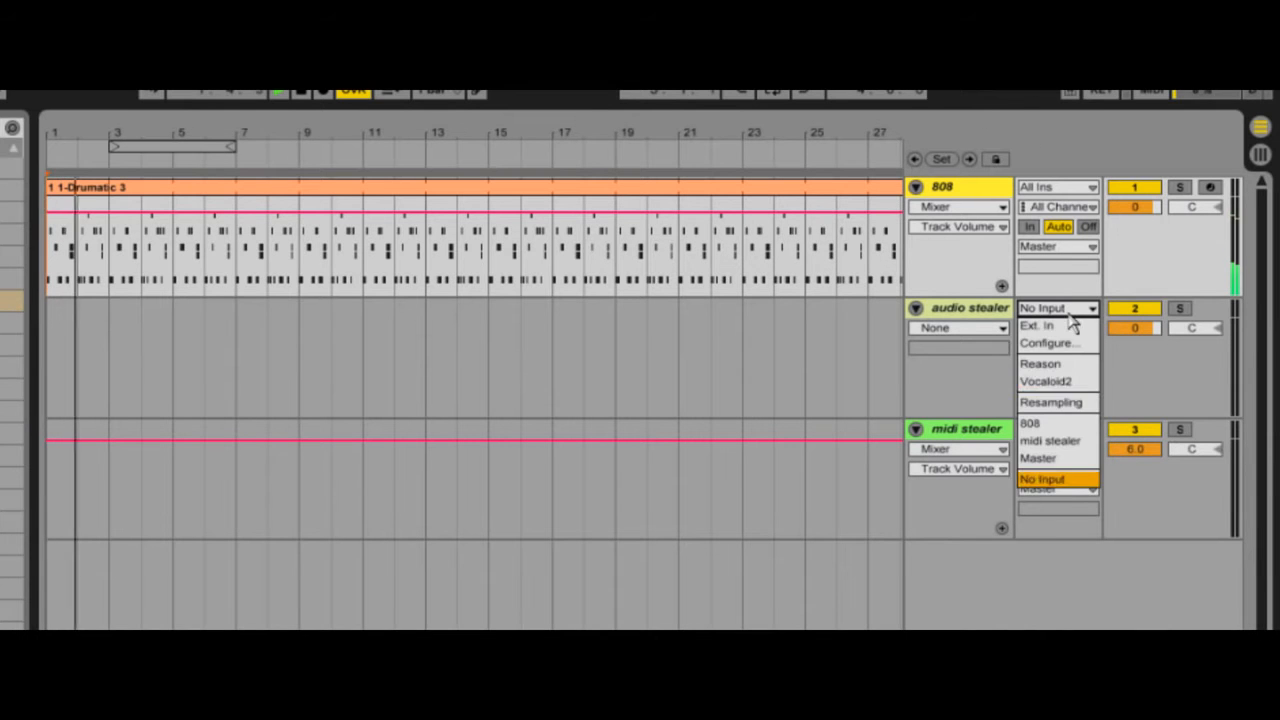
left_click(1045, 423)
left_click(1060, 328)
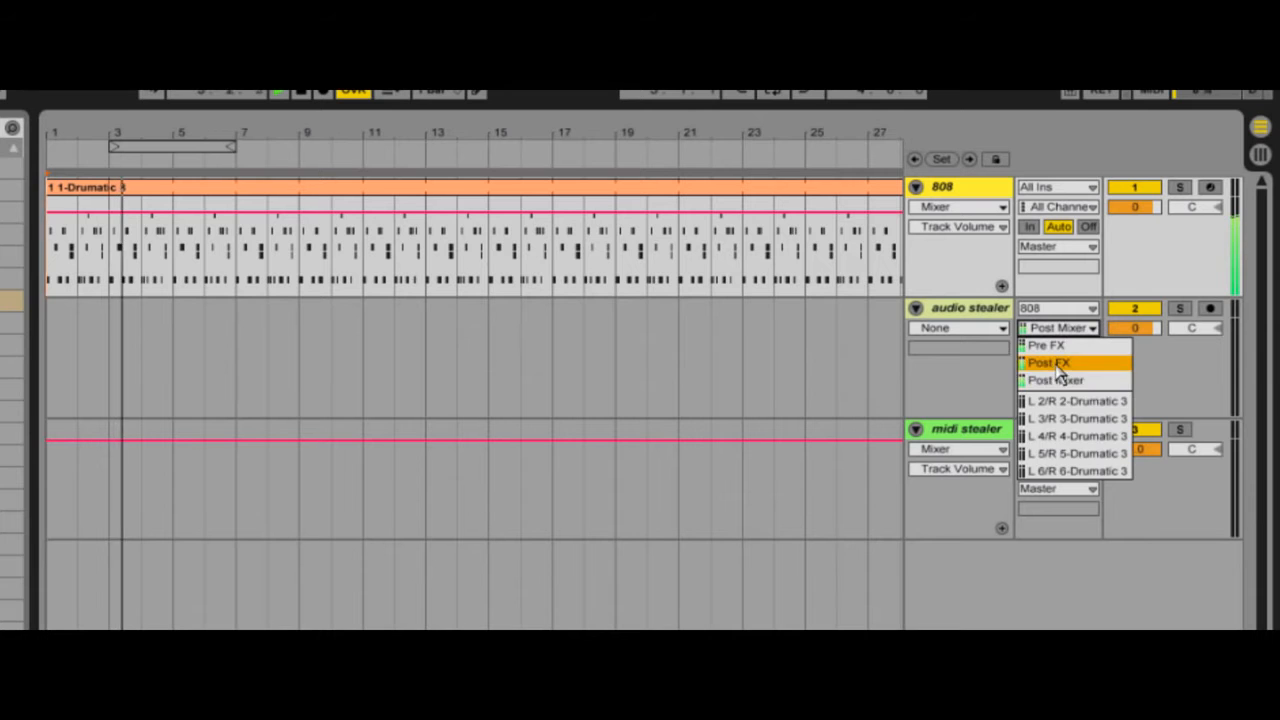
left_click(1058, 363)
left_click_drag(1132, 208, 1134, 225)
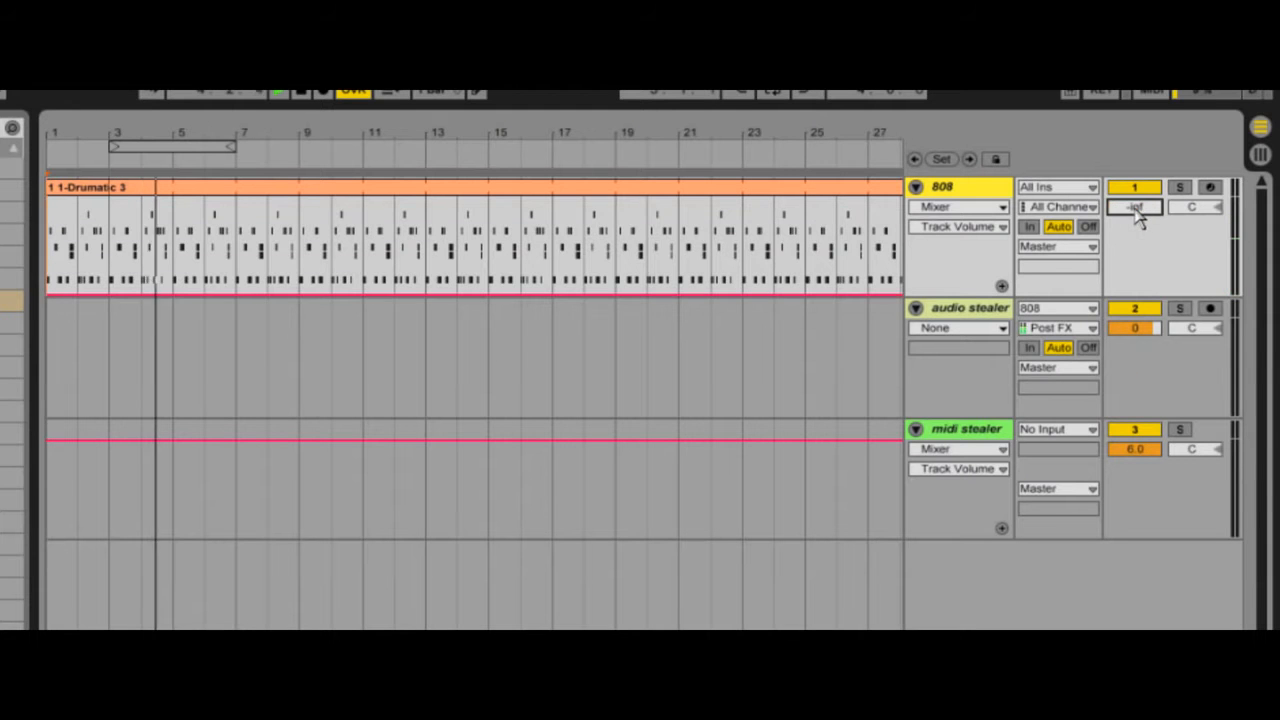
left_click(1030, 348)
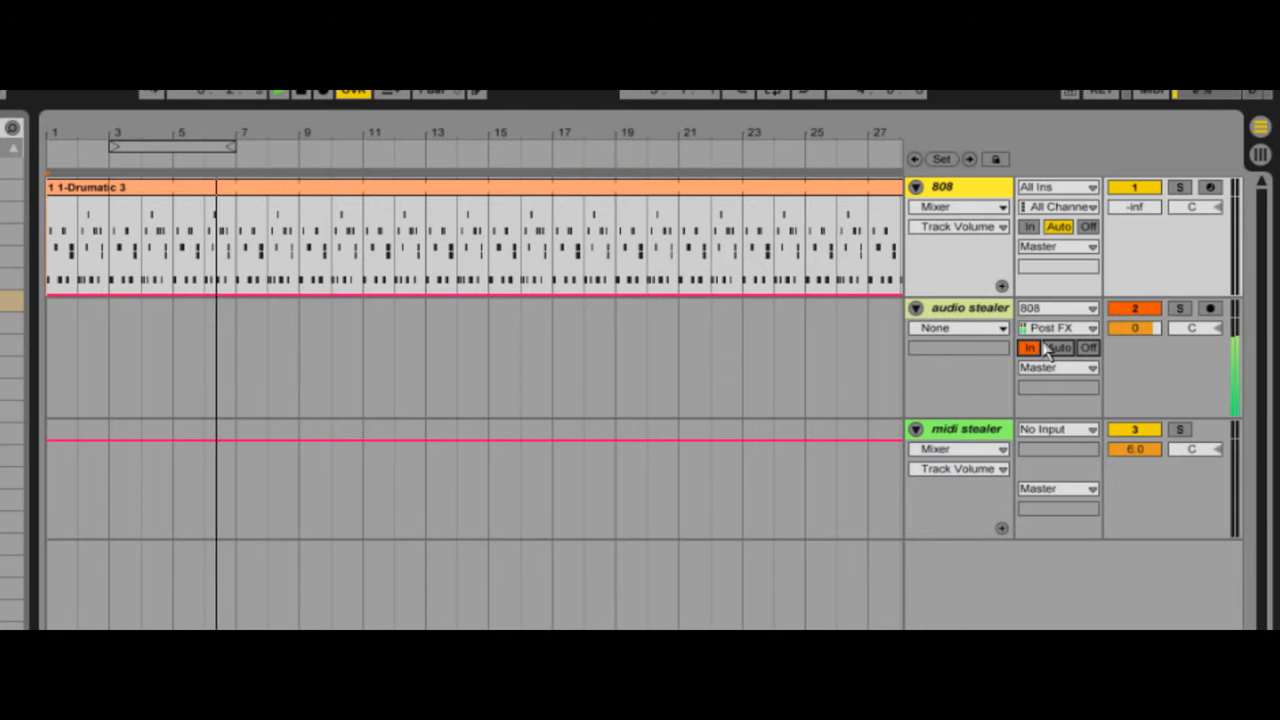
Step: Set the audio stealer track's input to No Input and the 808 track's volume to 0
left_click(1062, 309)
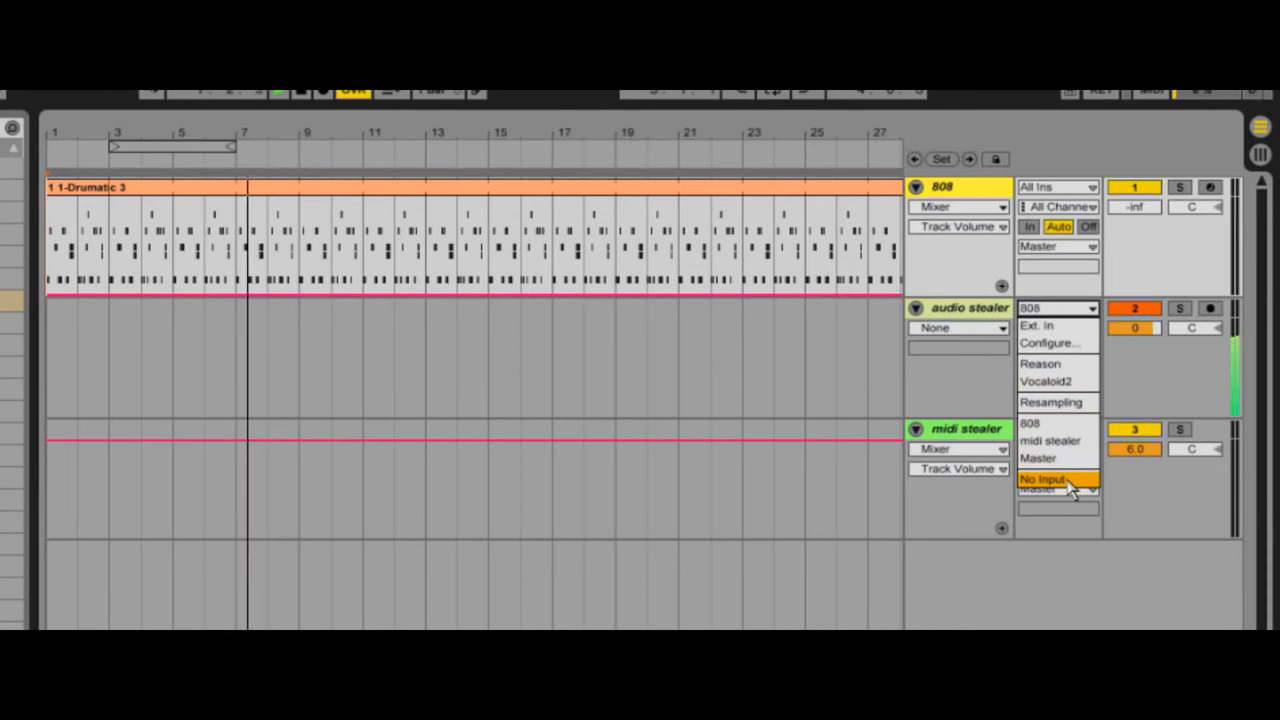
left_click(1066, 479)
left_click(1137, 208)
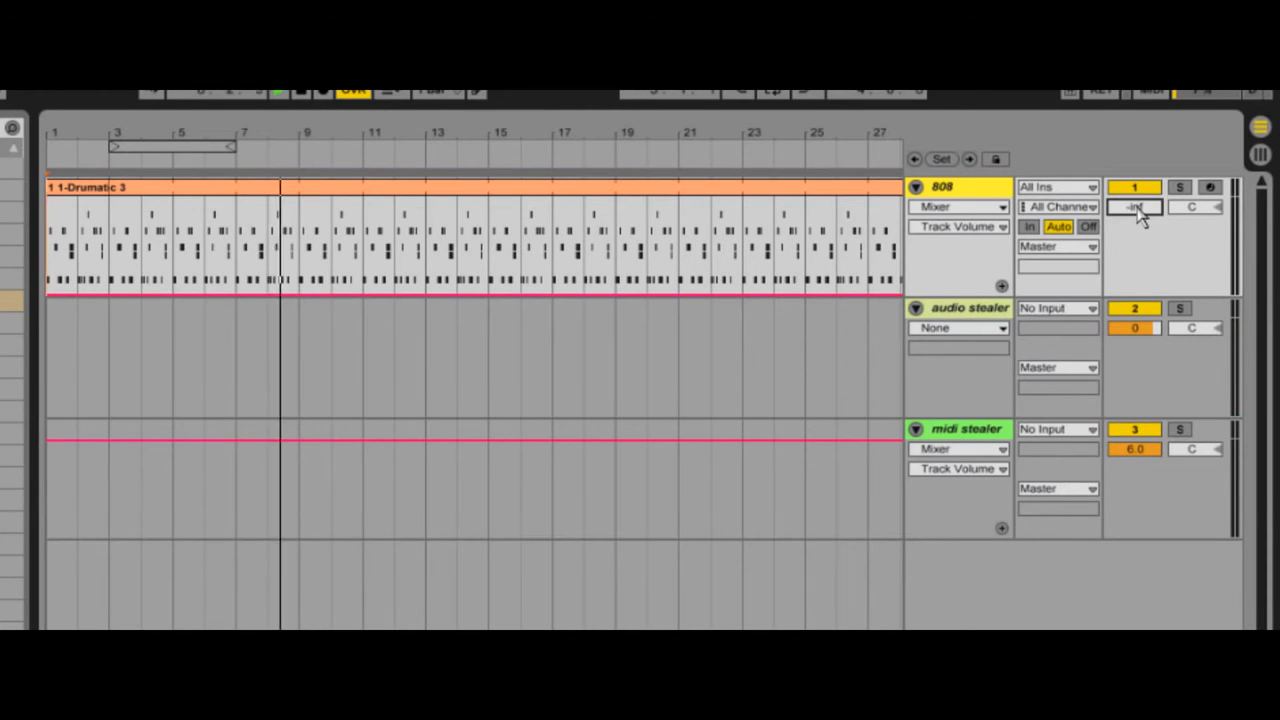
type("0")
key("Return")
Step: Route the 808 track's output to audio stealer and set the midi stealer track's input to 808
left_click(1080, 246)
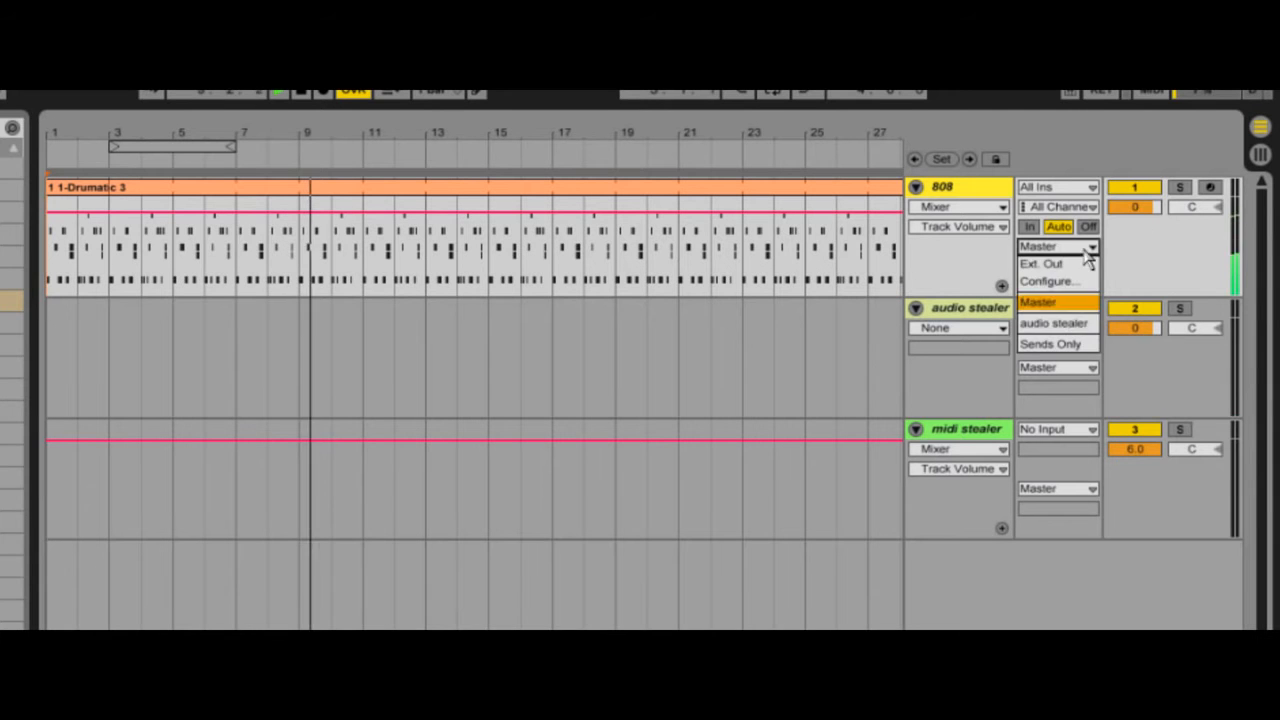
left_click(1084, 326)
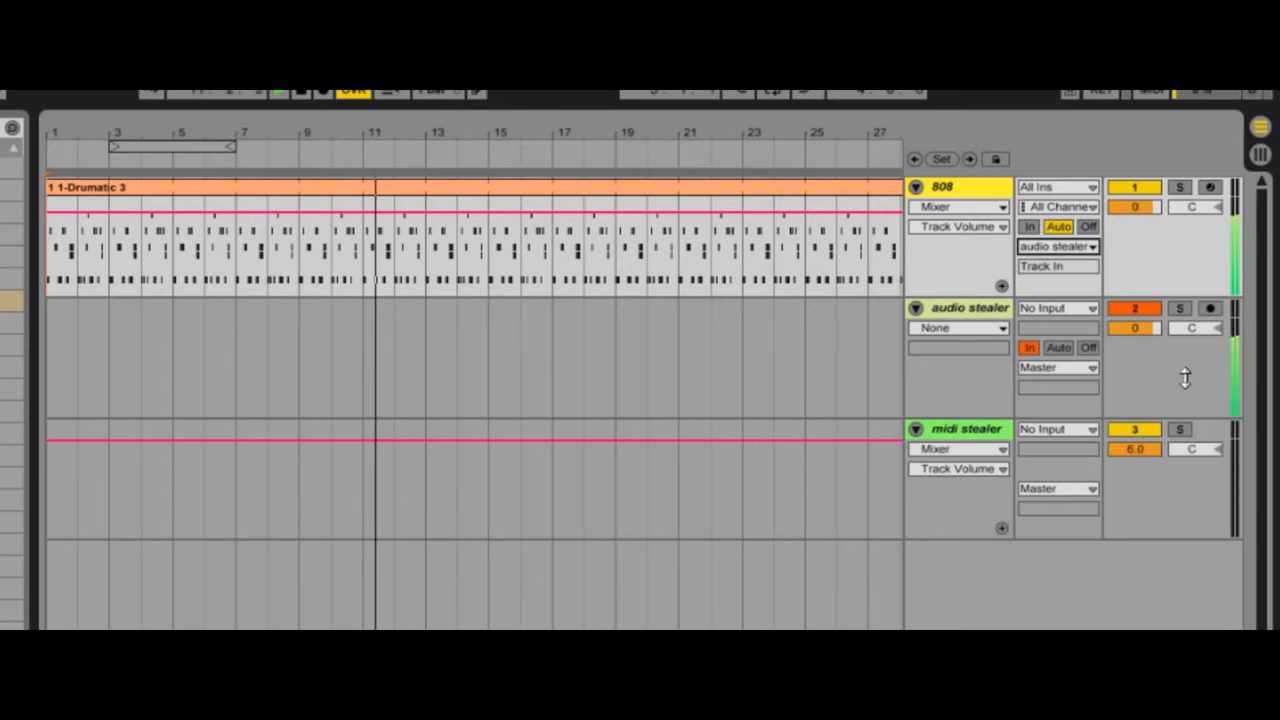
left_click(1060, 430)
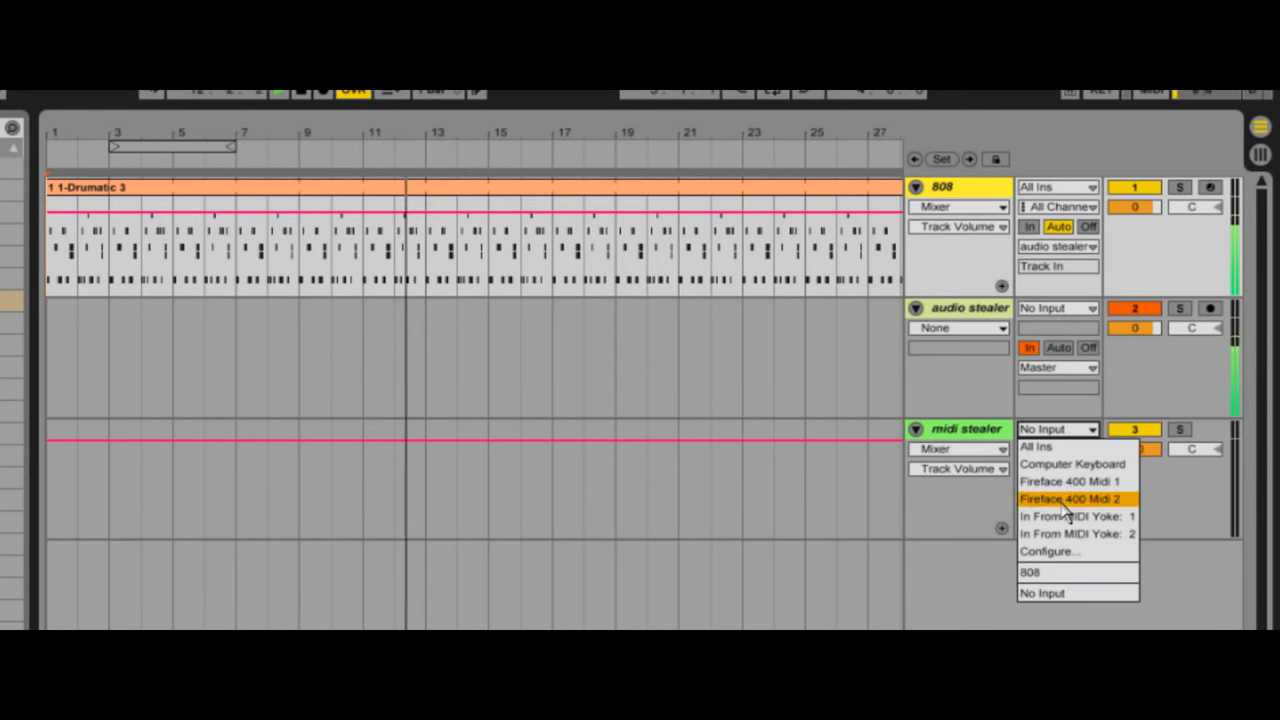
left_click(1063, 574)
left_click(966, 432)
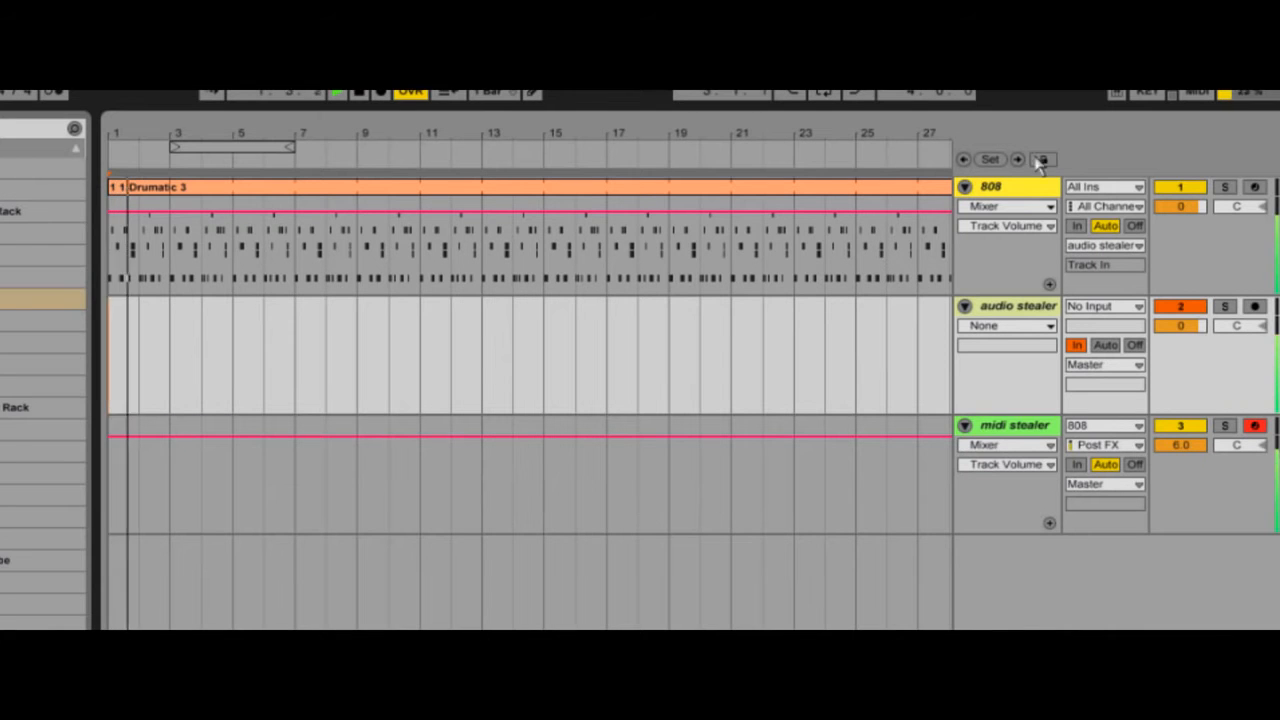
Step: Group the 808, audio stealer and midi stealer tracks
left_click(1020, 188)
right_click(1025, 430)
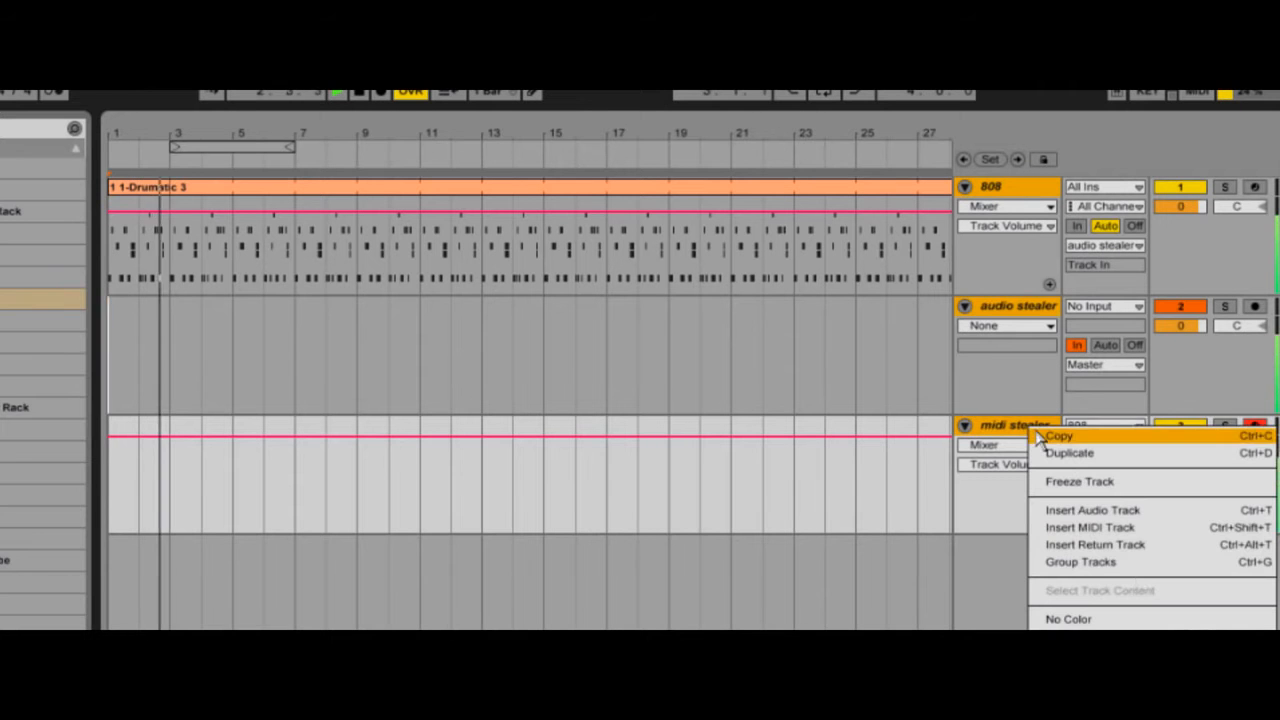
left_click(1100, 562)
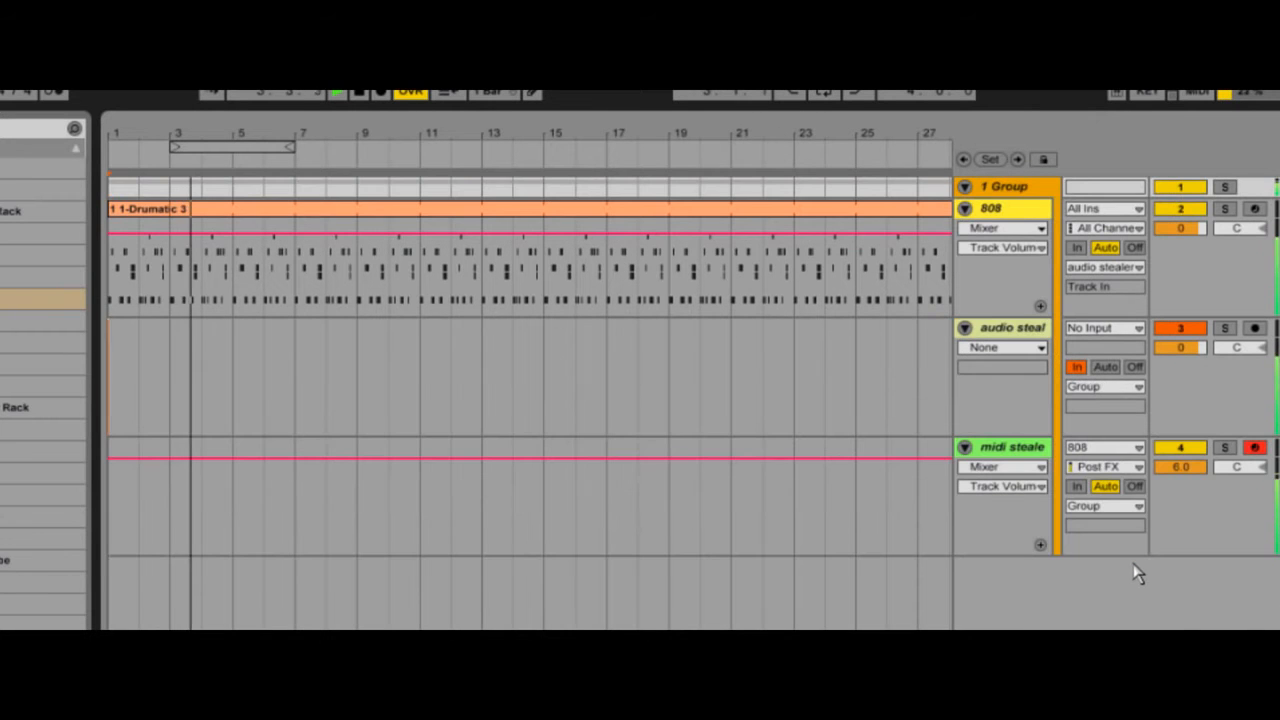
Step: Examine the output routing choices of the grouped audio stealer and midi stealer tracks
left_click(1138, 388)
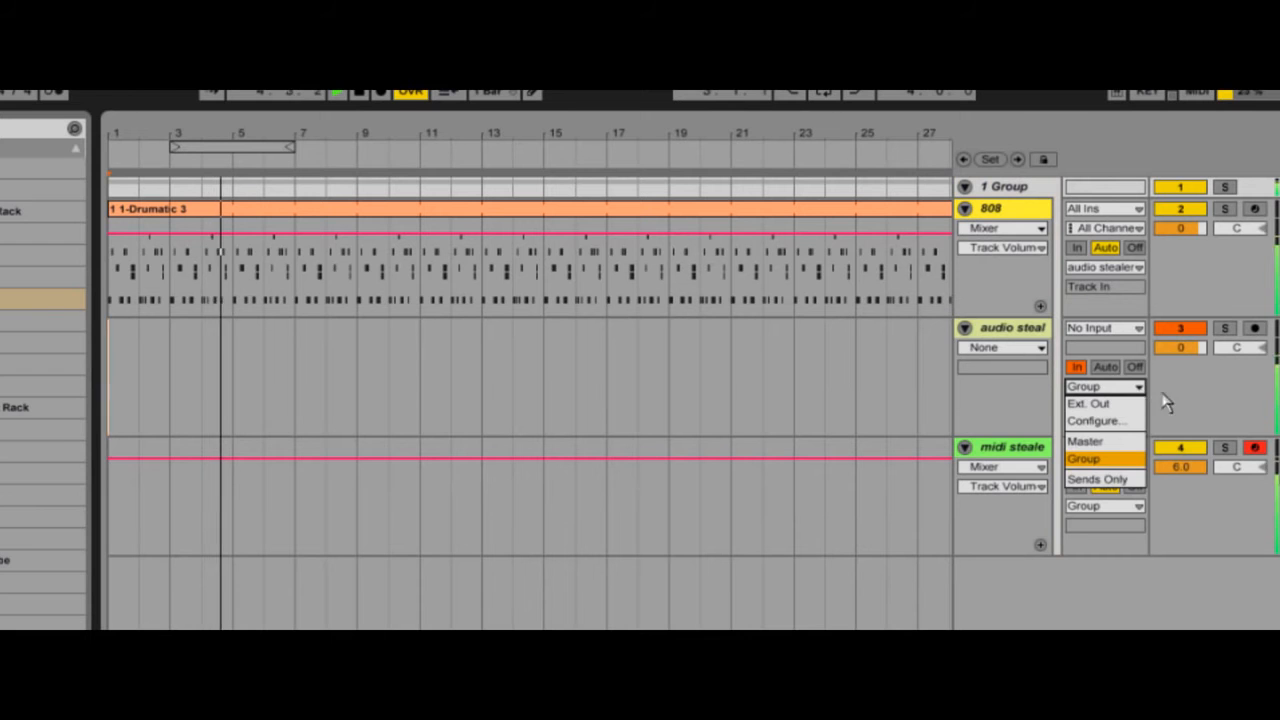
left_click(1131, 494)
left_click(1138, 506)
left_click(1173, 507)
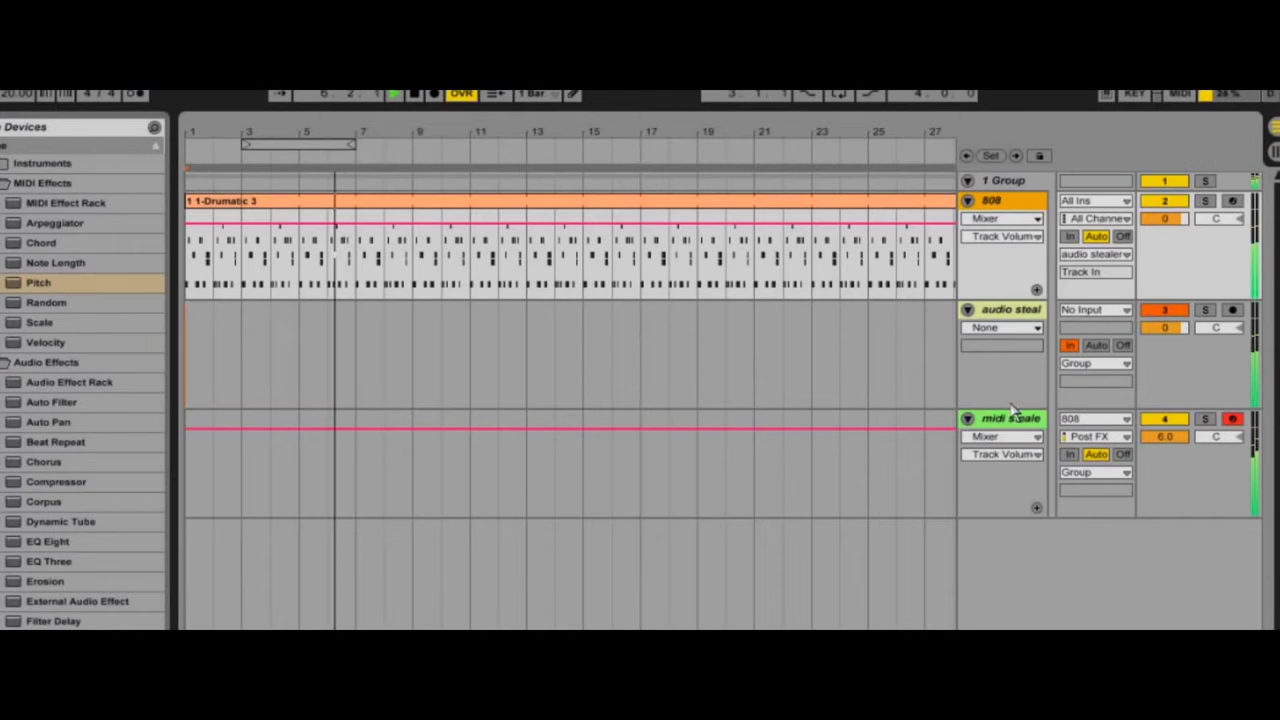
left_click(1013, 512)
left_click_drag(1008, 515, 1008, 417)
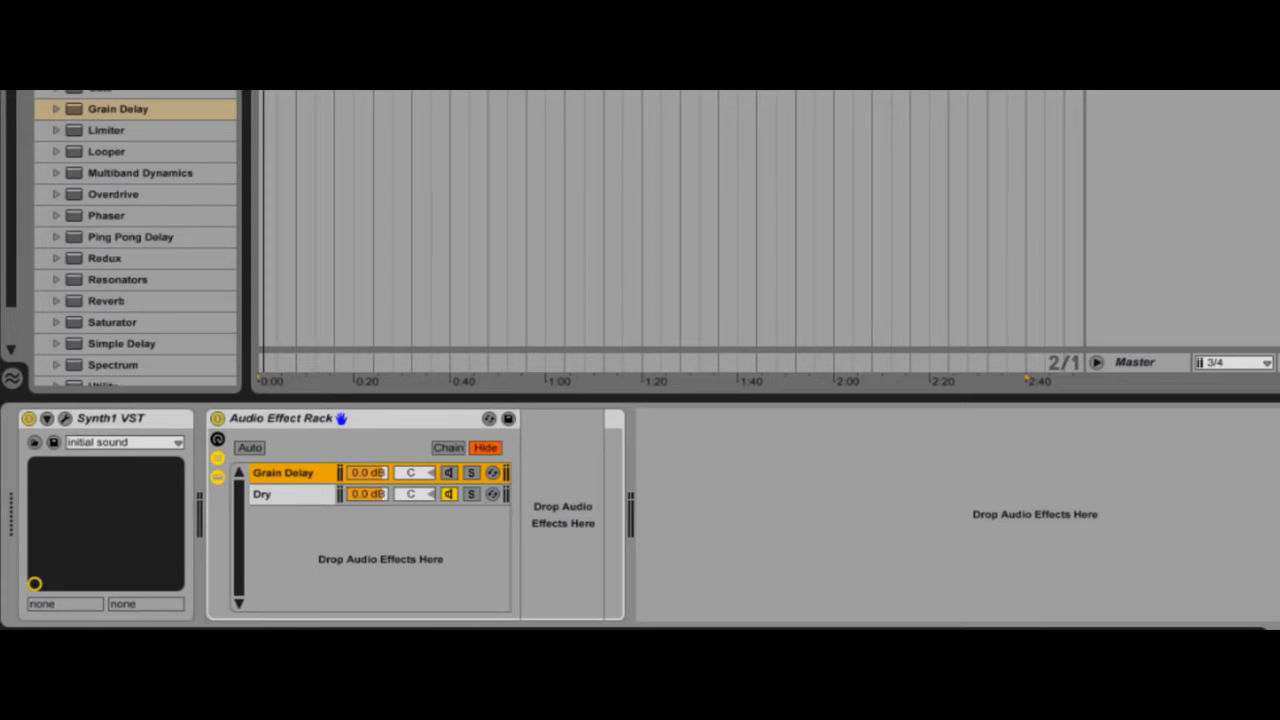
Step: Add Grain Delay to the rack's activated Grain Delay chain, using Time mode with Spray about 210 ms and a low Frequency
left_click_drag(106, 115, 546, 518)
left_click(450, 473)
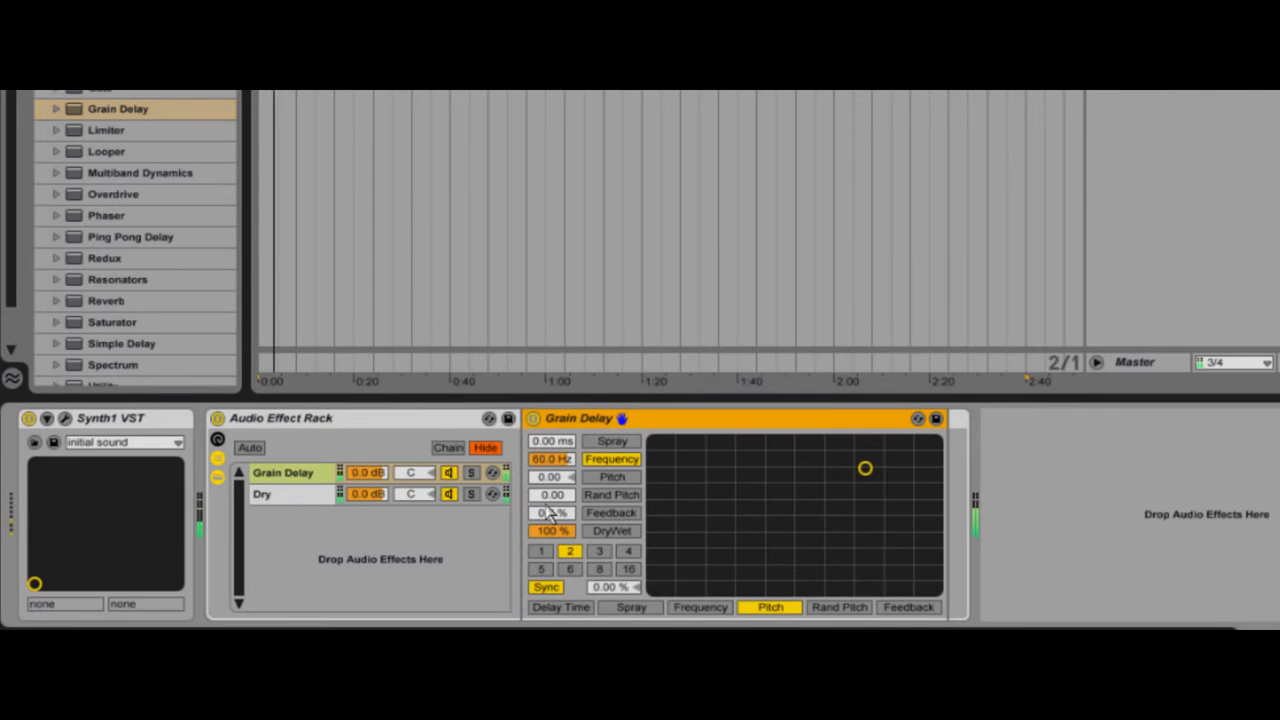
left_click(548, 587)
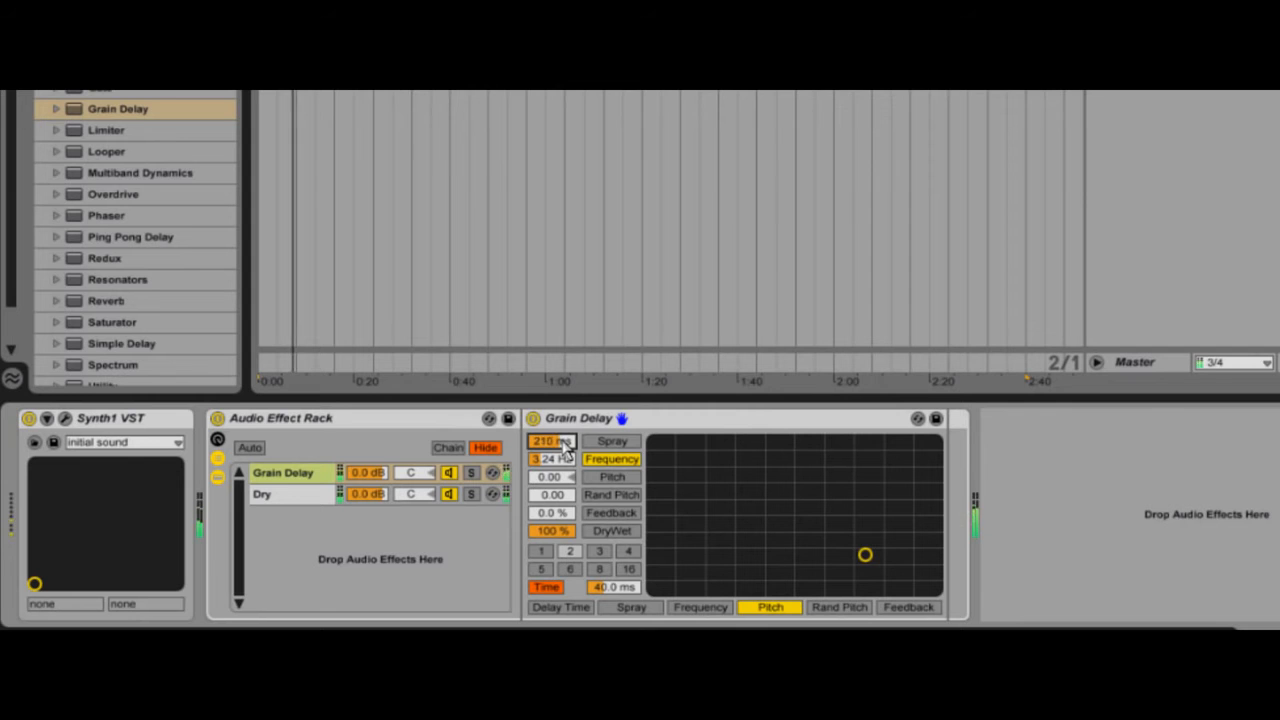
left_click_drag(561, 459, 558, 472)
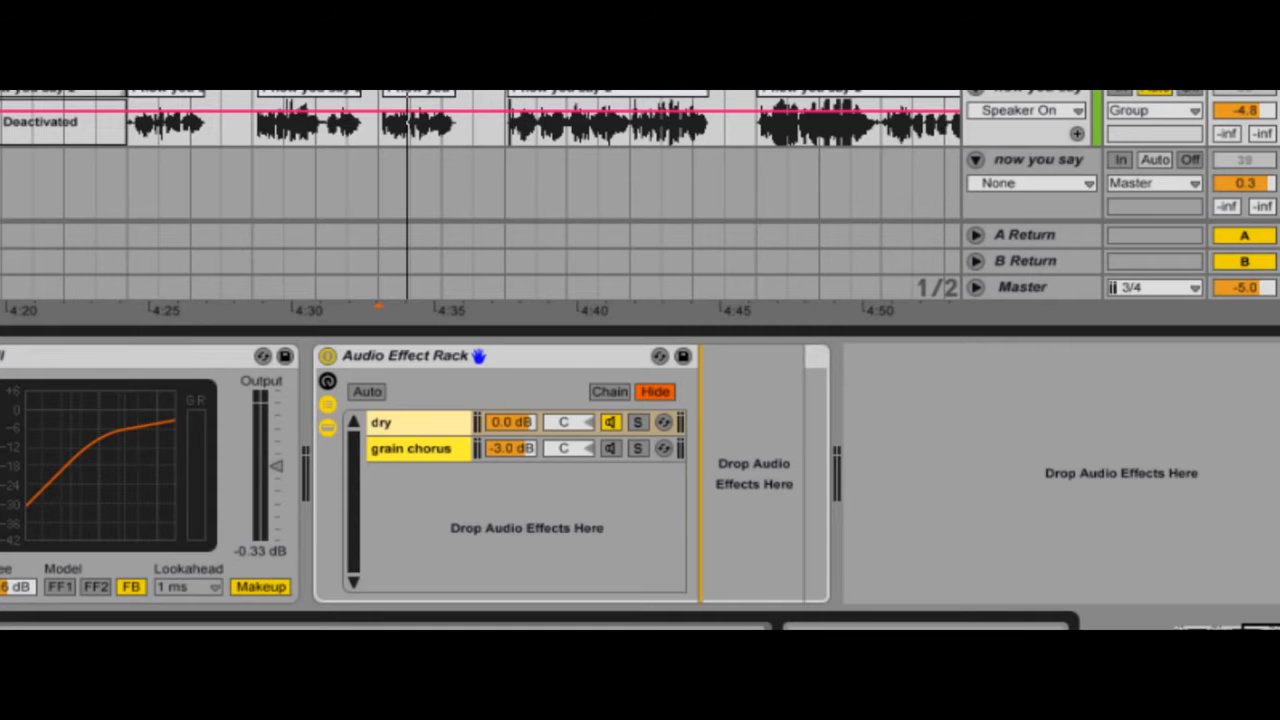
Step: Show the vocal rack's grain chorus chain and fine-tune the Synth1 rack's Grain Delay with Pitch at 12
left_click(421, 452)
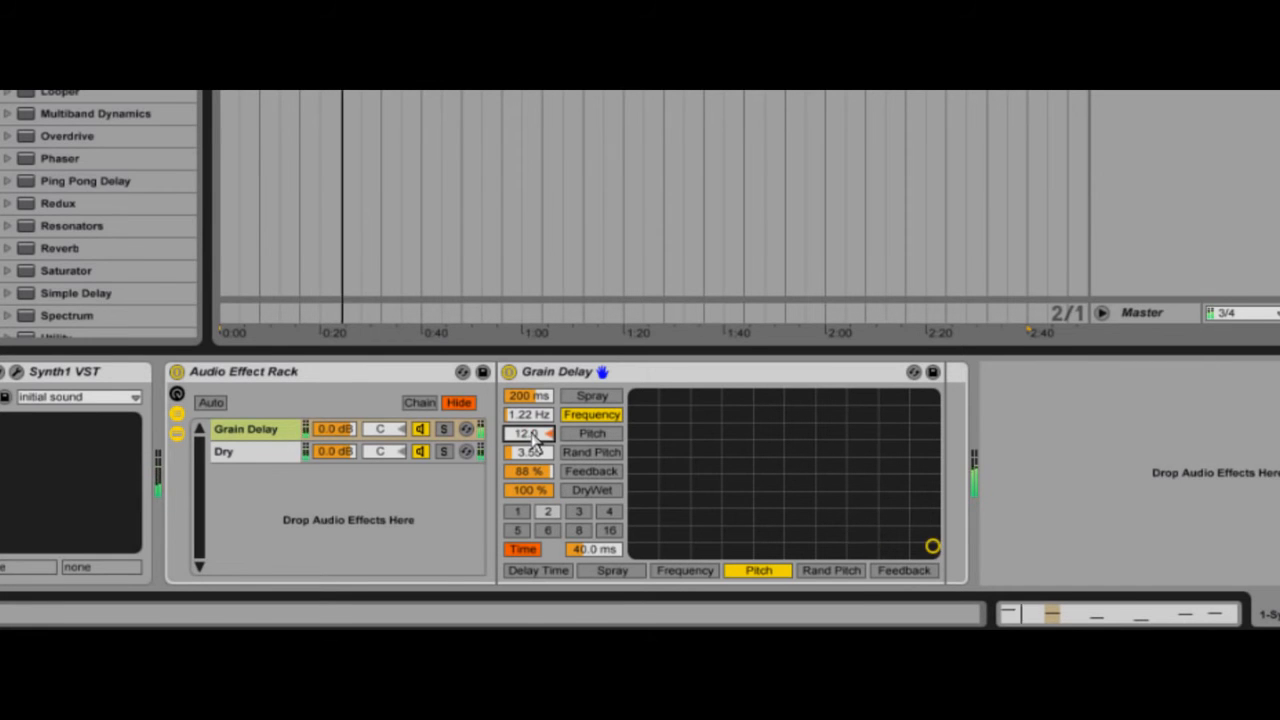
left_click_drag(545, 484, 545, 481)
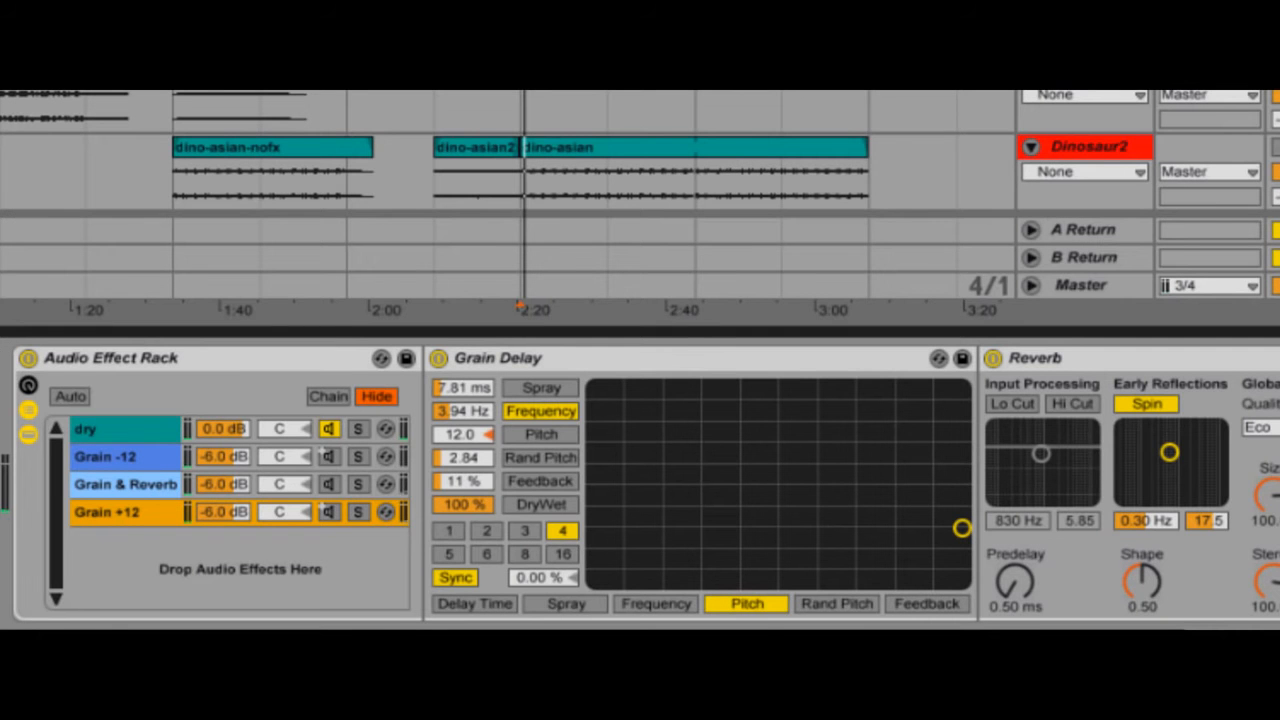
Step: Play the Dinosaur2 track with the Grain -12 and Grain & Reverb chains activated, and show the Grain -12 chain
key("space")
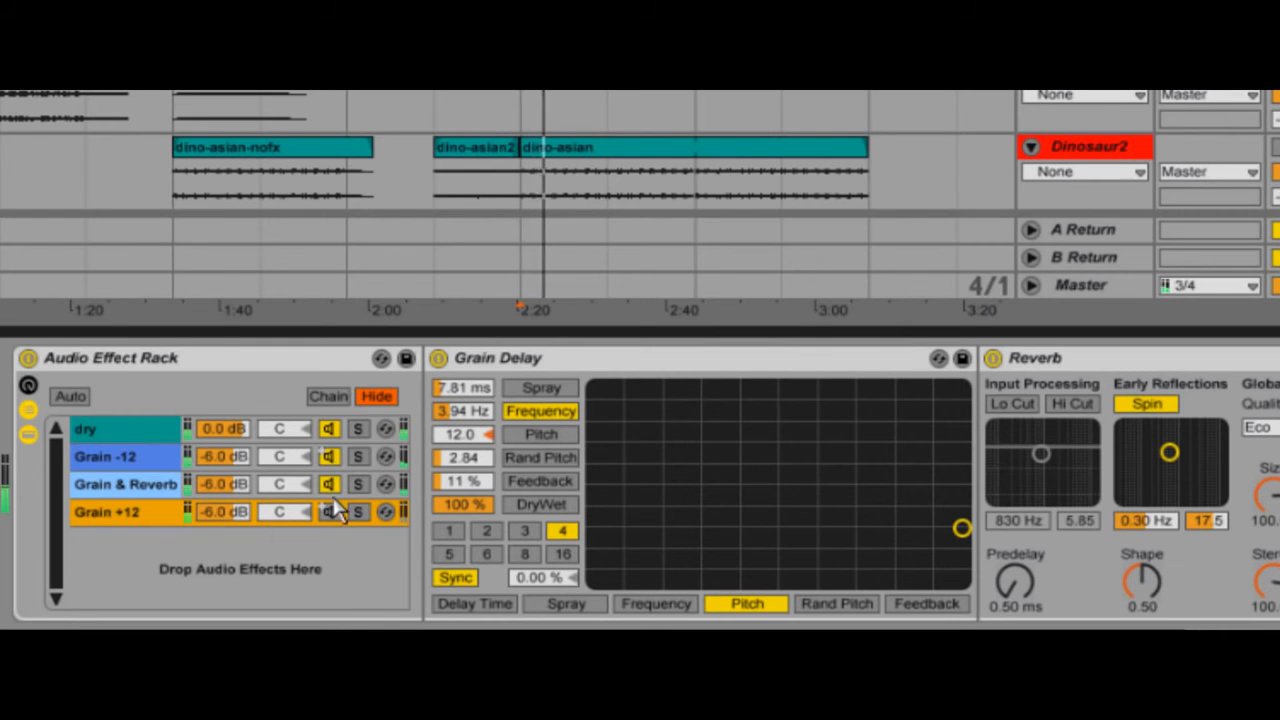
left_click(156, 463)
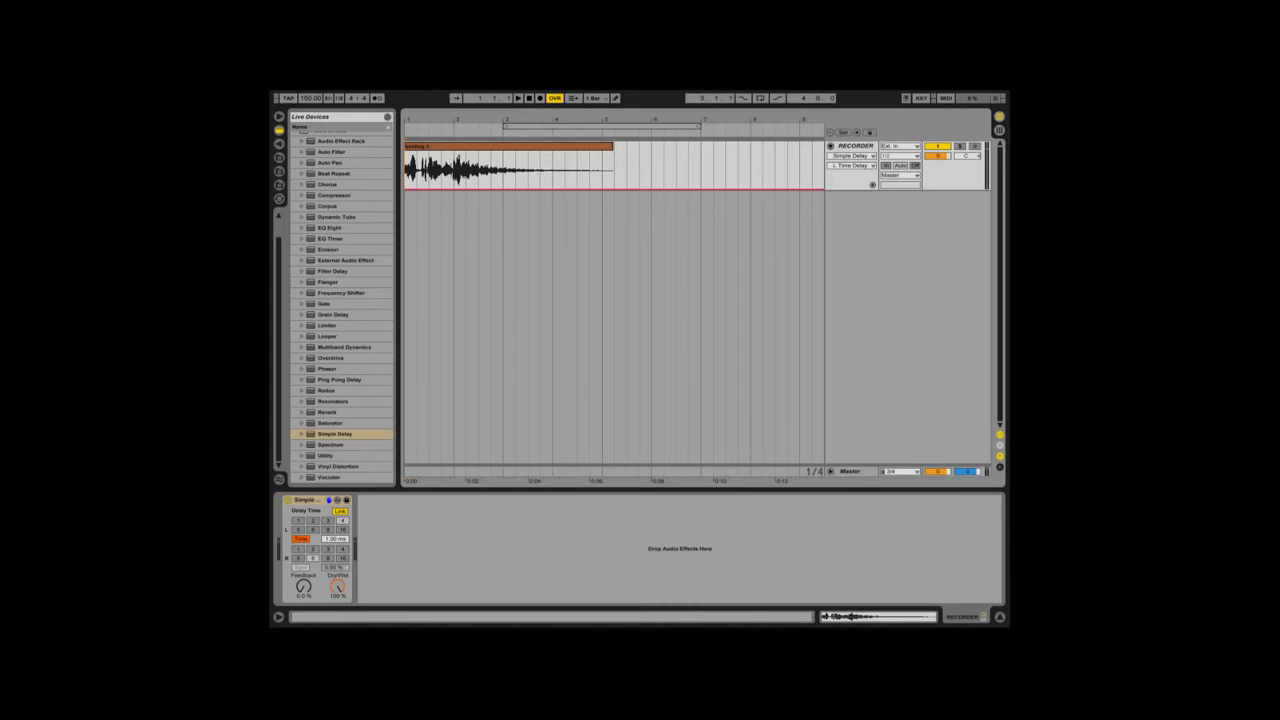
Step: Choose Simple Delay's delay transition mode and raise its linked delay time in milliseconds
right_click(316, 503)
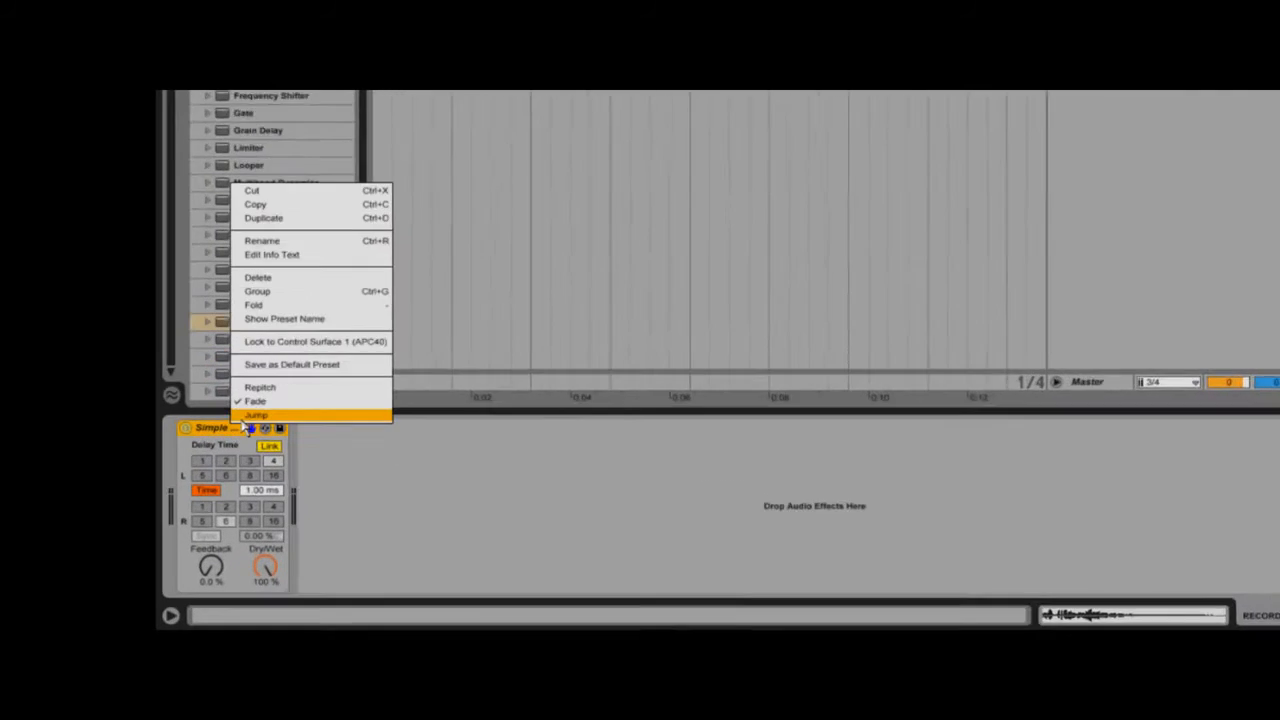
left_click(351, 481)
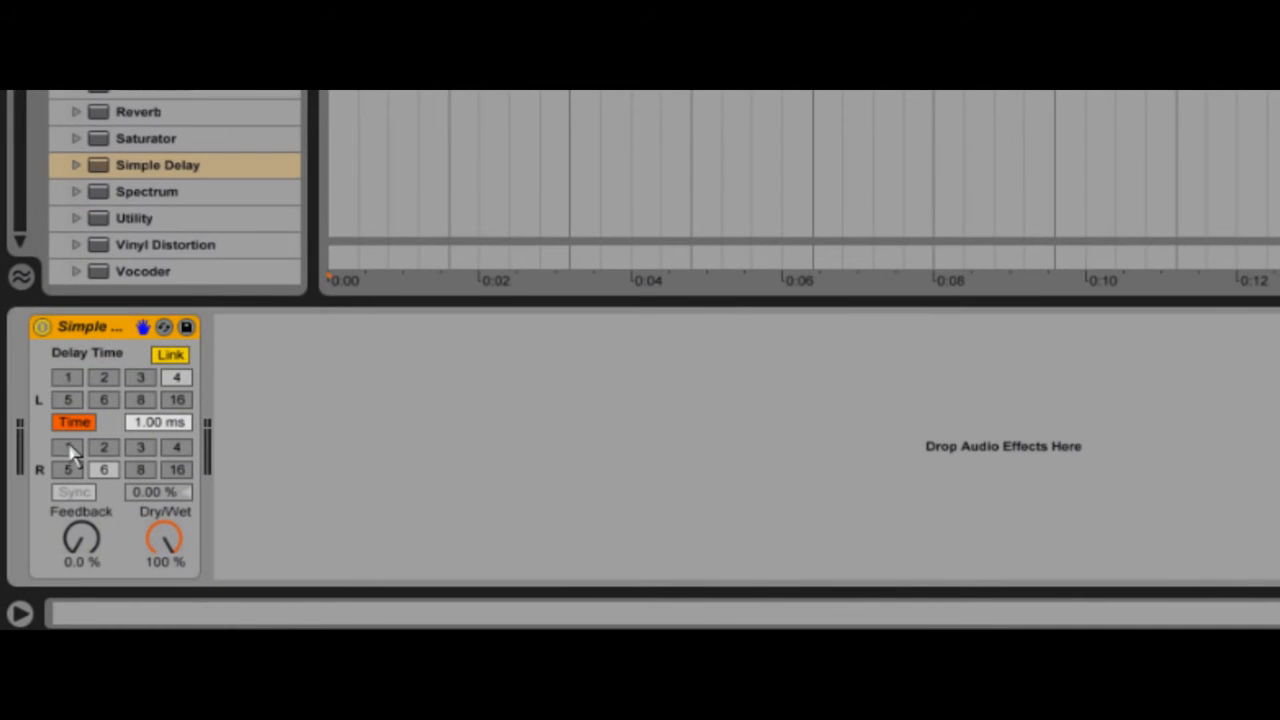
left_click(152, 425)
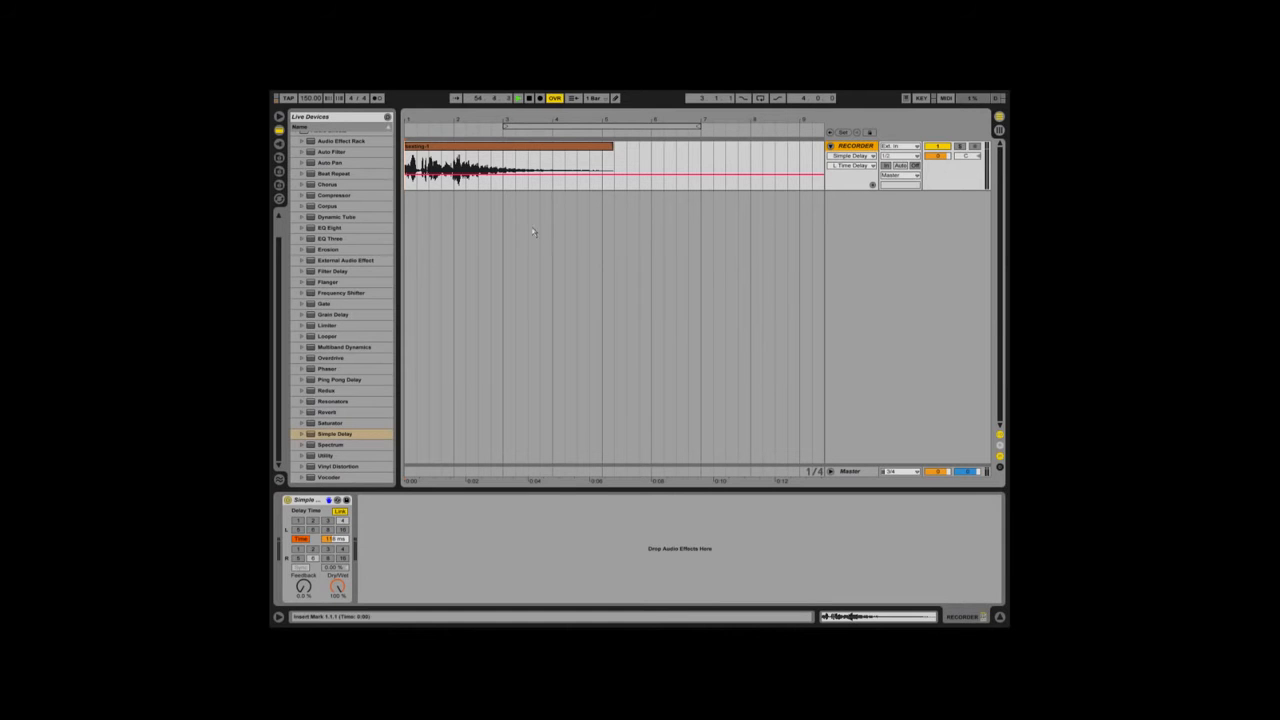
Step: Open the Preferences to review the program settings
left_click(377, 90)
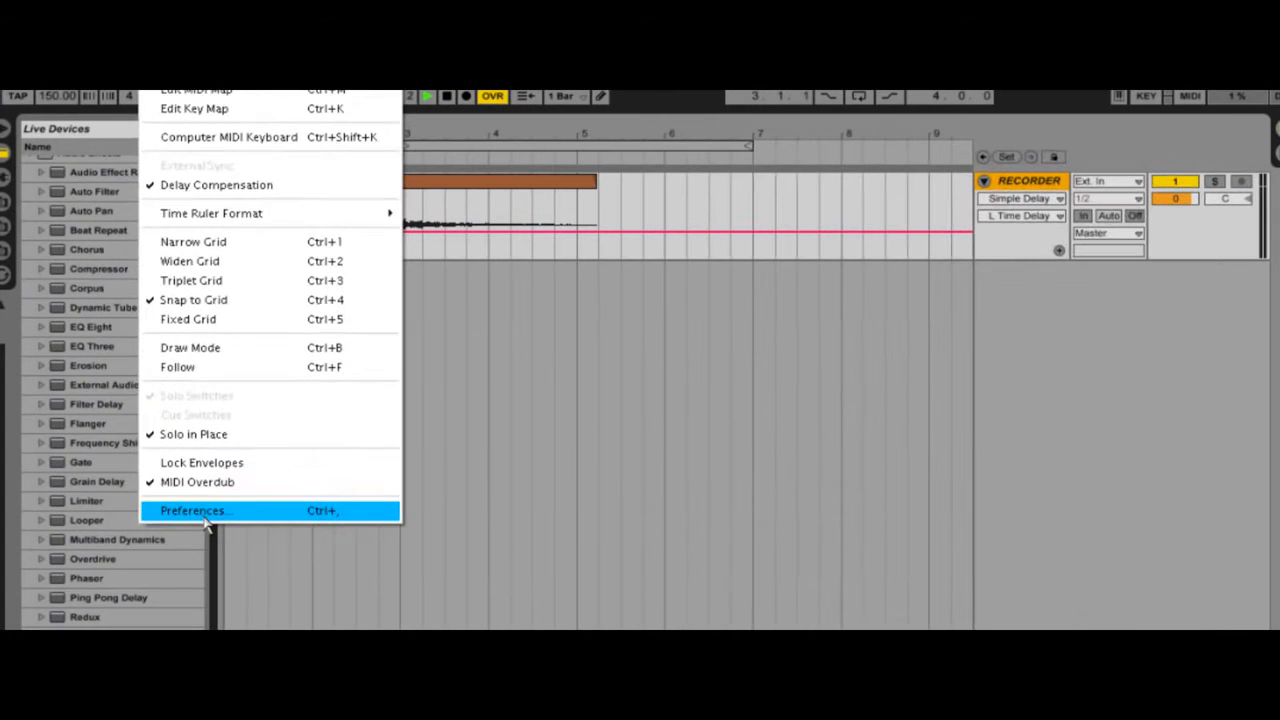
left_click(390, 335)
left_click(741, 236)
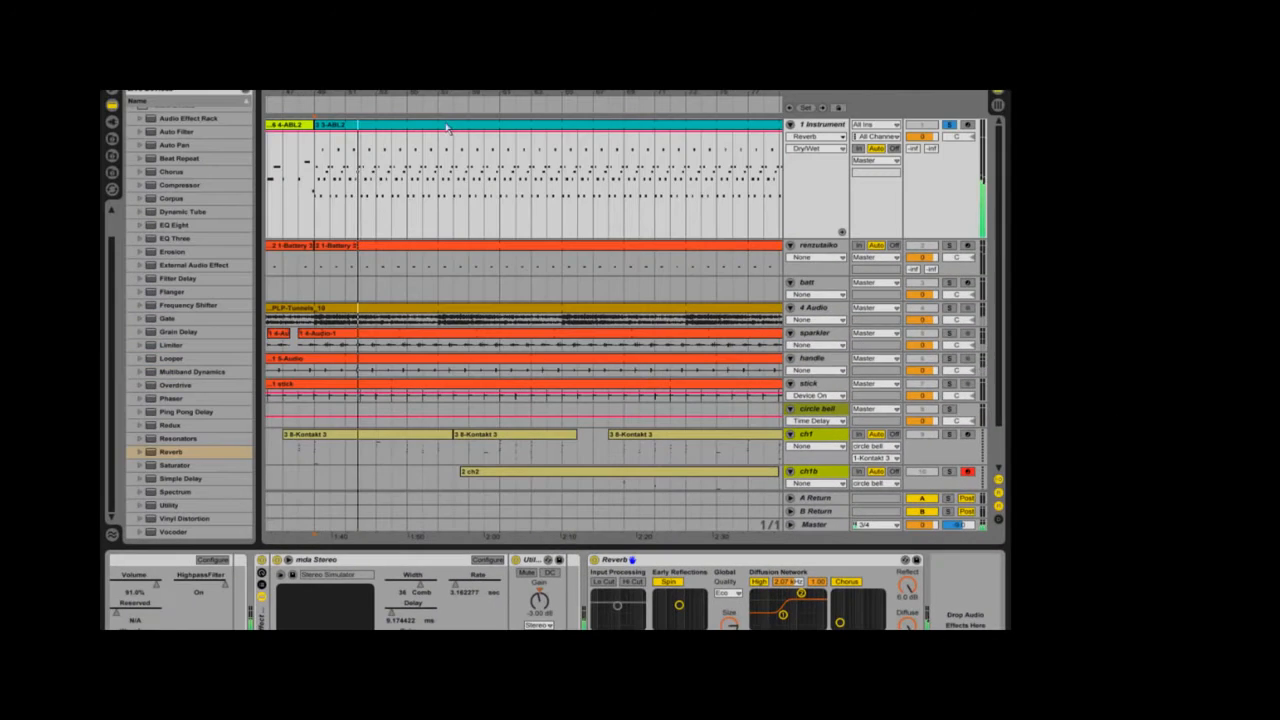
Step: Show the 3 3-ABL2 clip's Reverb Dry/Wet envelope and unlink it from the clip's loop
double_click(540, 180)
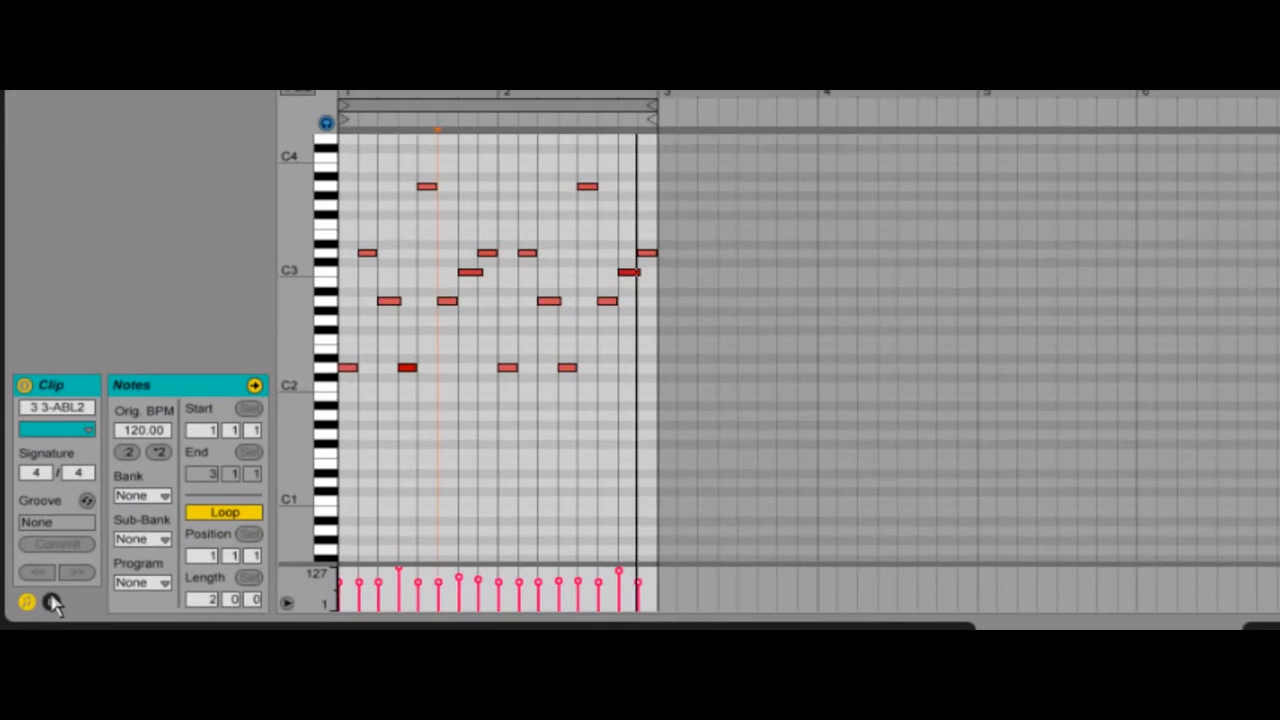
left_click(52, 603)
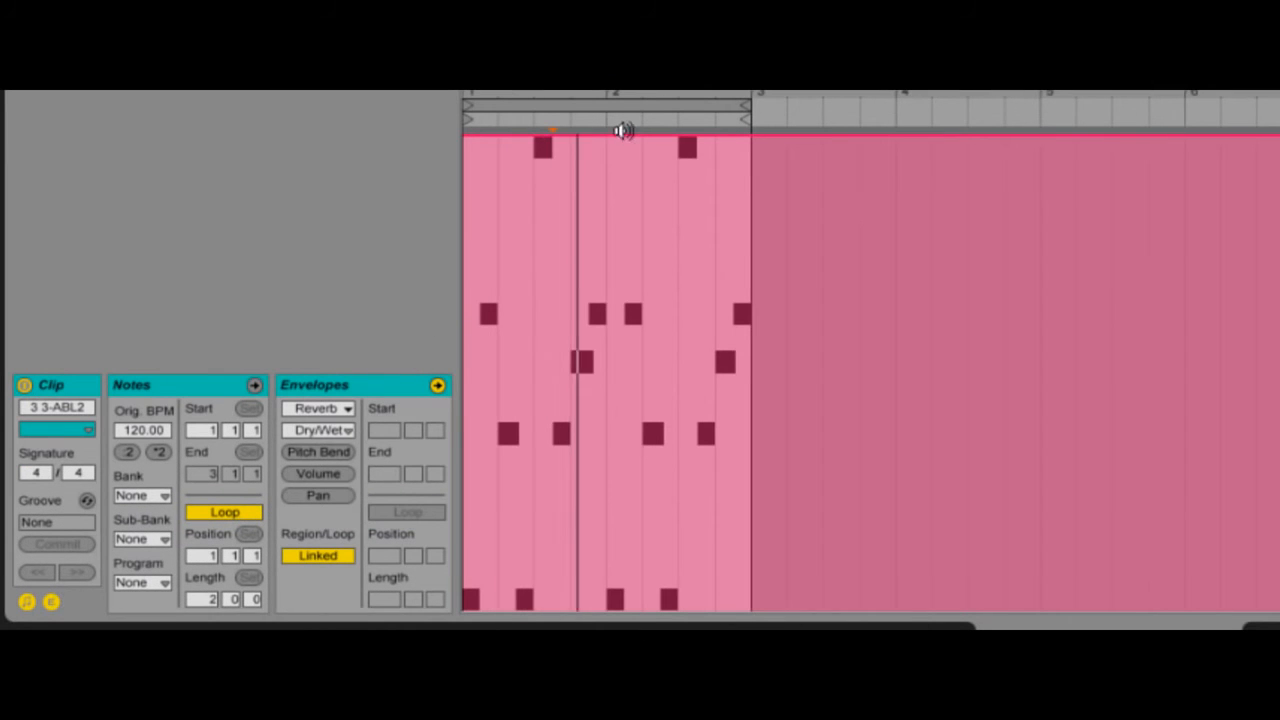
left_click(340, 565)
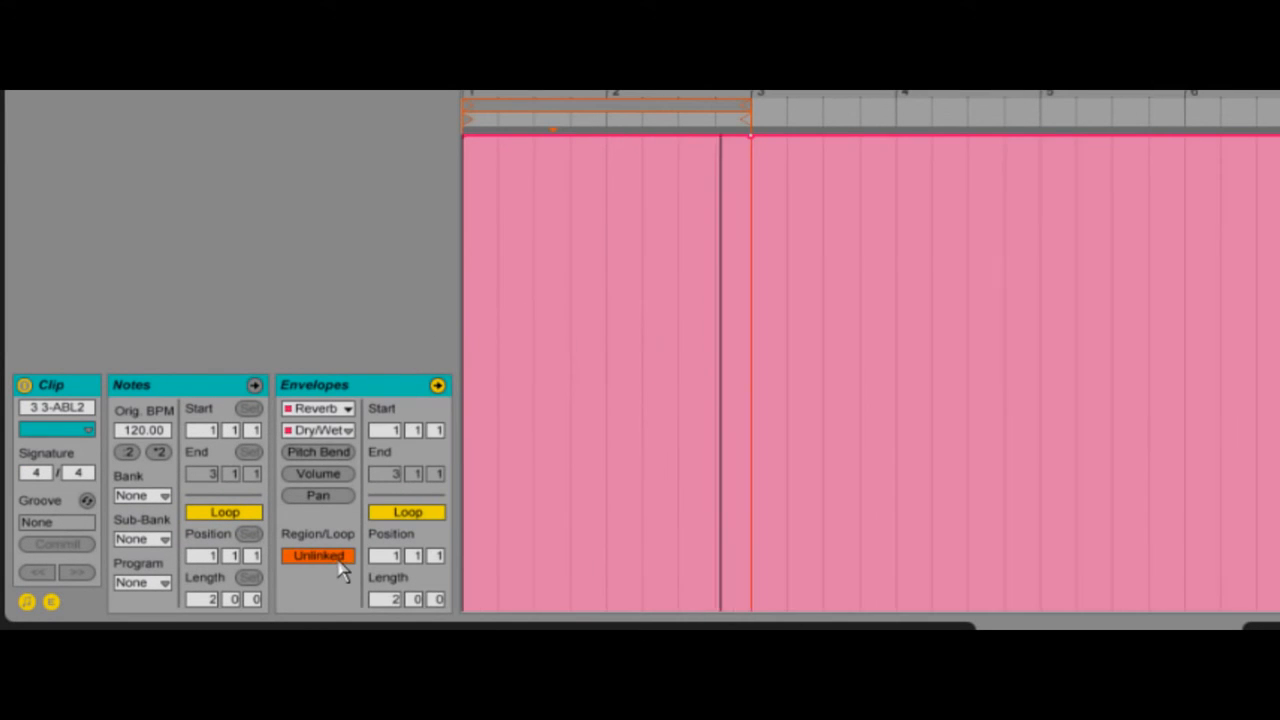
Step: Shorten the Dry/Wet envelope loop to 0.2.0 and lower the envelope's start point close to its minimum
left_click_drag(733, 117, 537, 114)
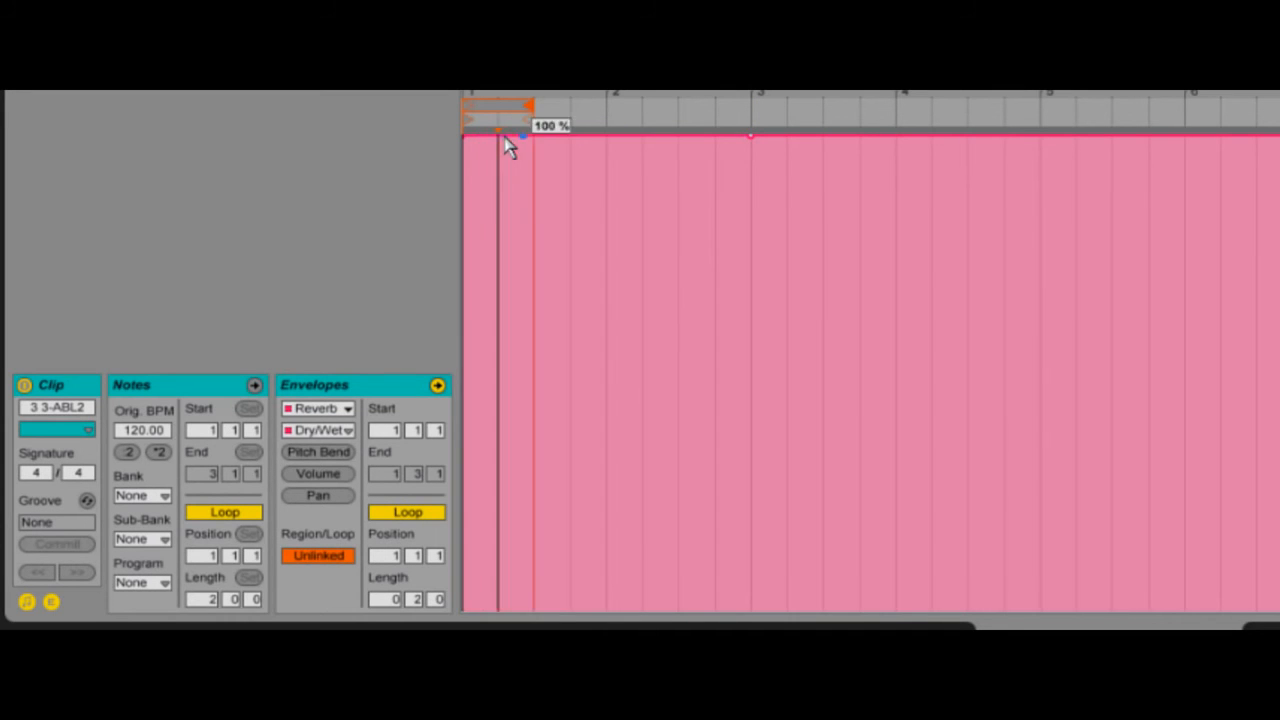
left_click_drag(497, 137, 463, 598)
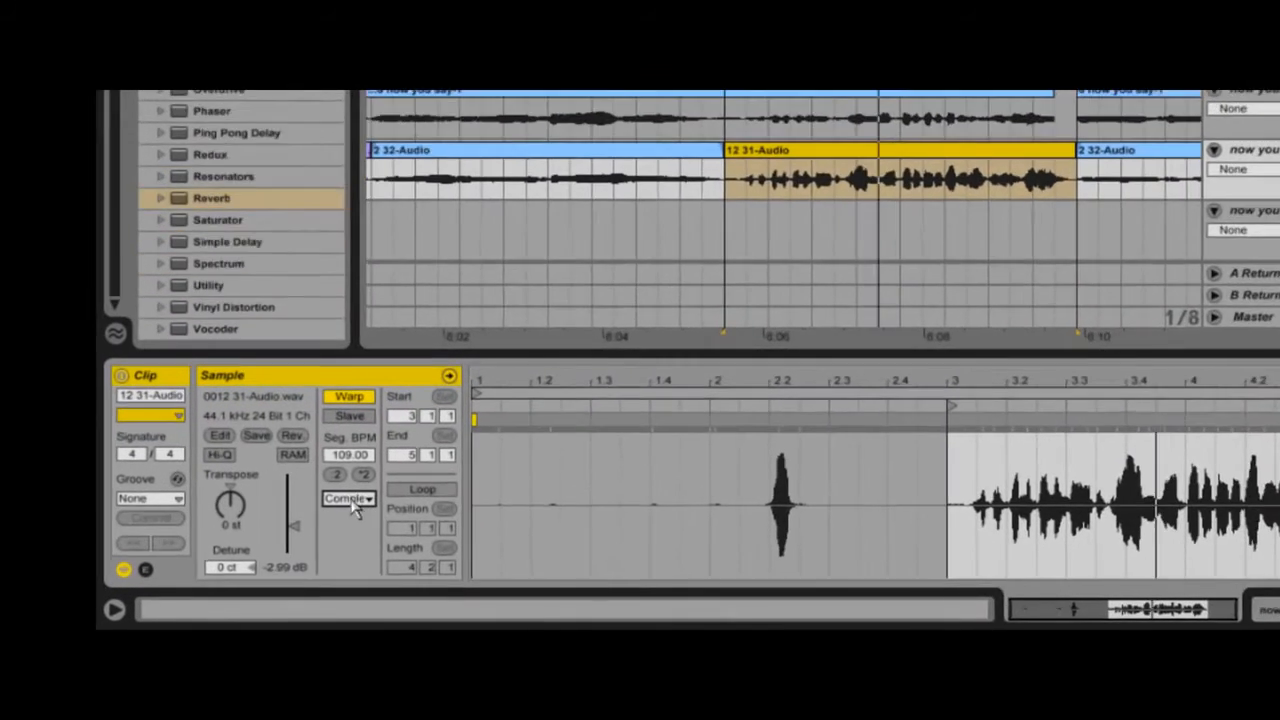
Step: Set the 12 31-Audio clip's warp mode to Complex Pro and adjust its transposition
left_click(395, 561)
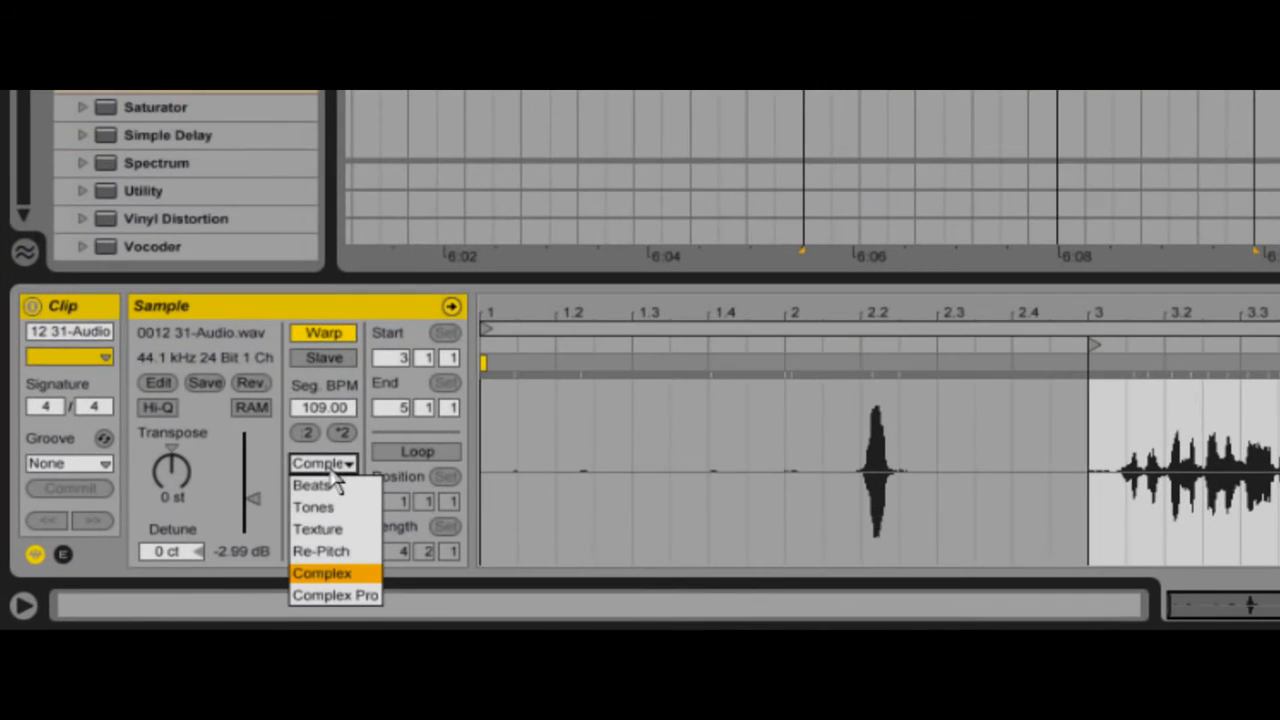
left_click(358, 596)
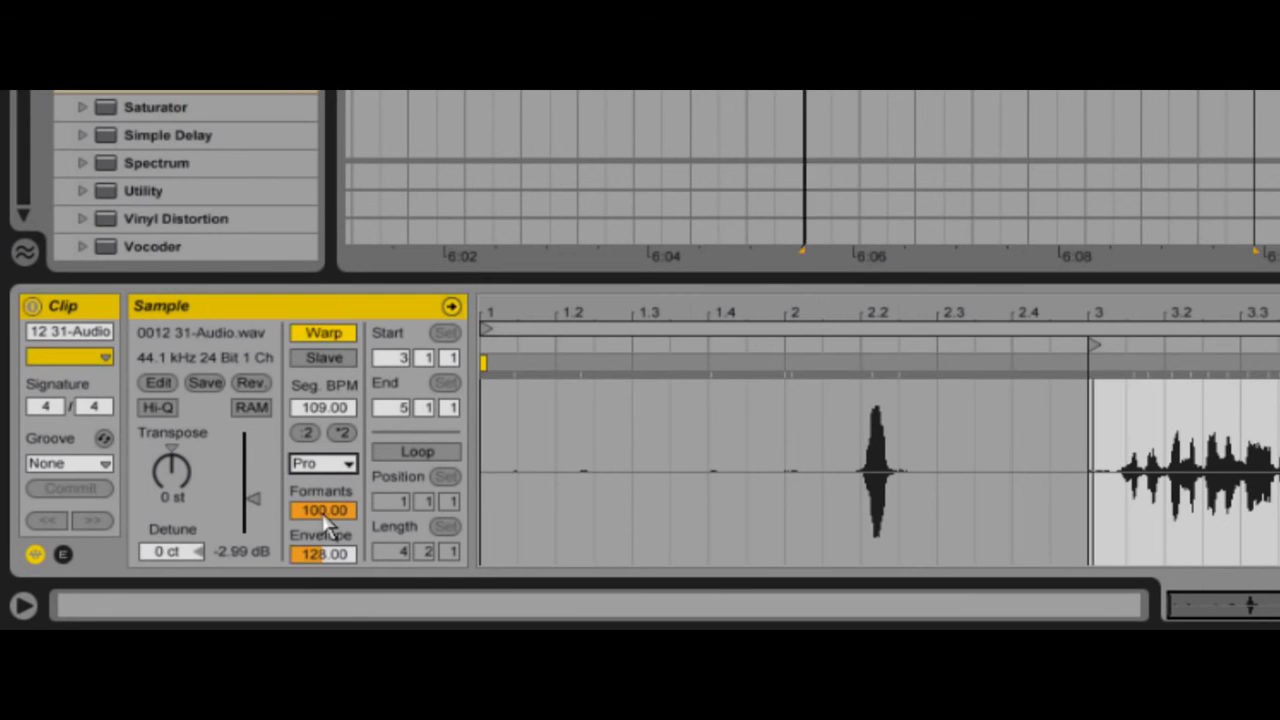
left_click_drag(174, 482, 174, 474)
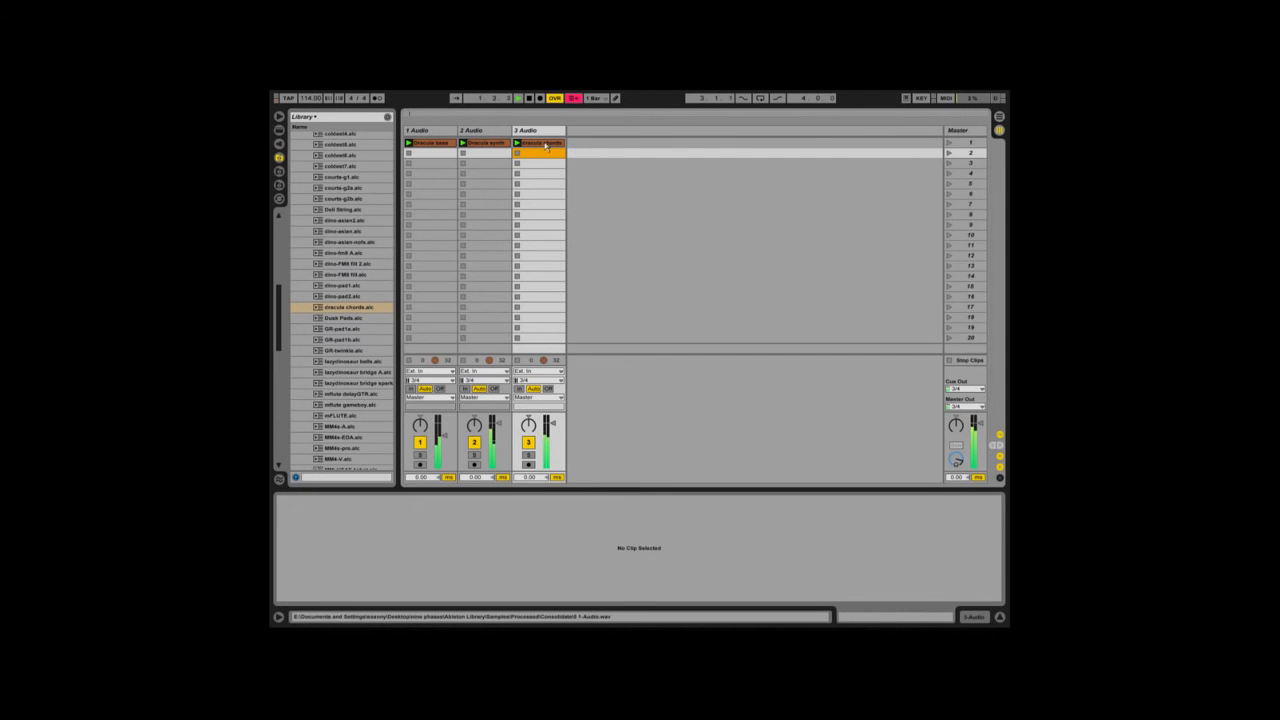
Step: Select the three dracula clips together and set their warp mode to Beats
left_click(544, 143)
left_click(445, 144, "shift")
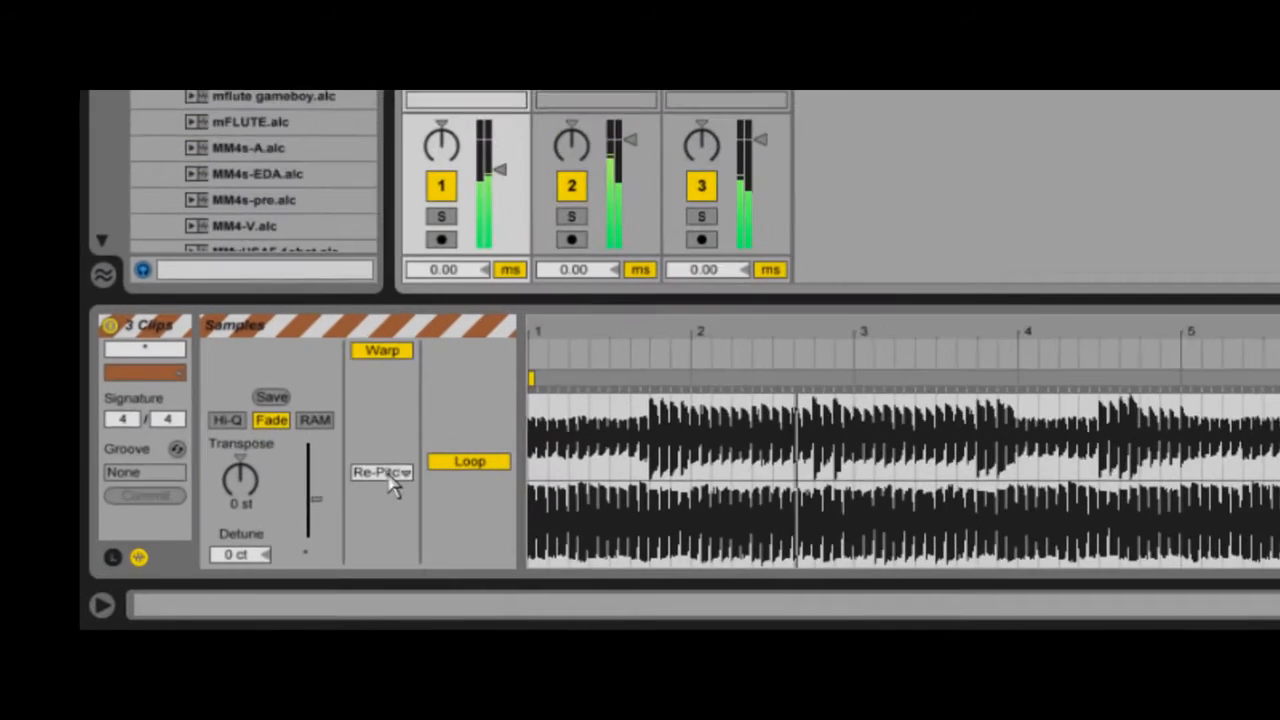
left_click(395, 561)
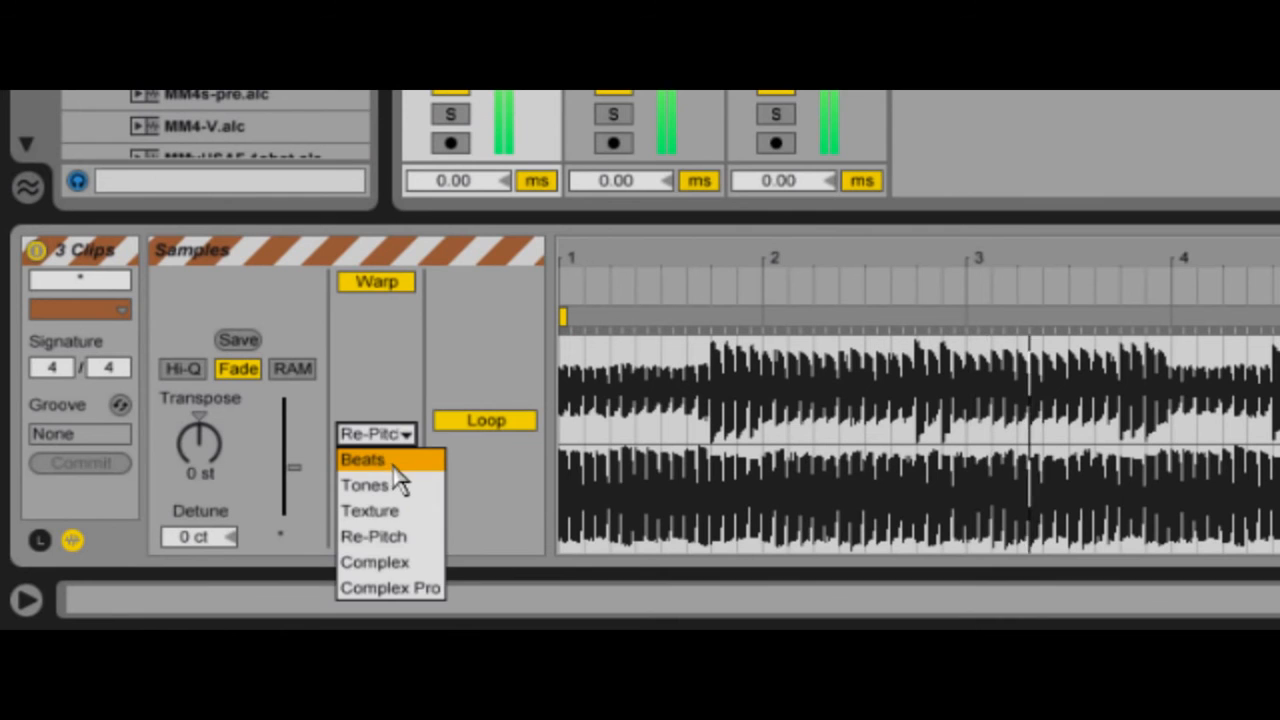
left_click(393, 464)
Step: Set the three clips' transient envelope to 31 and Preserve to 1/8
left_click_drag(393, 540, 400, 540)
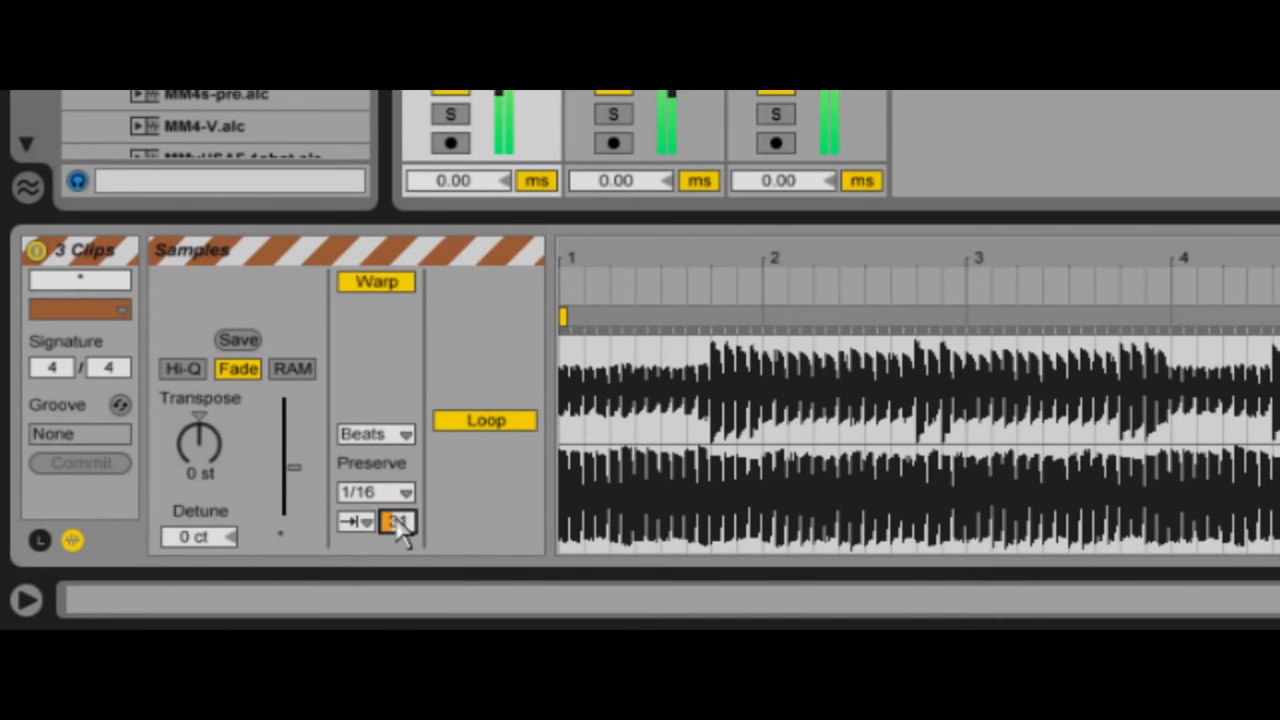
left_click(403, 493)
left_click(395, 389)
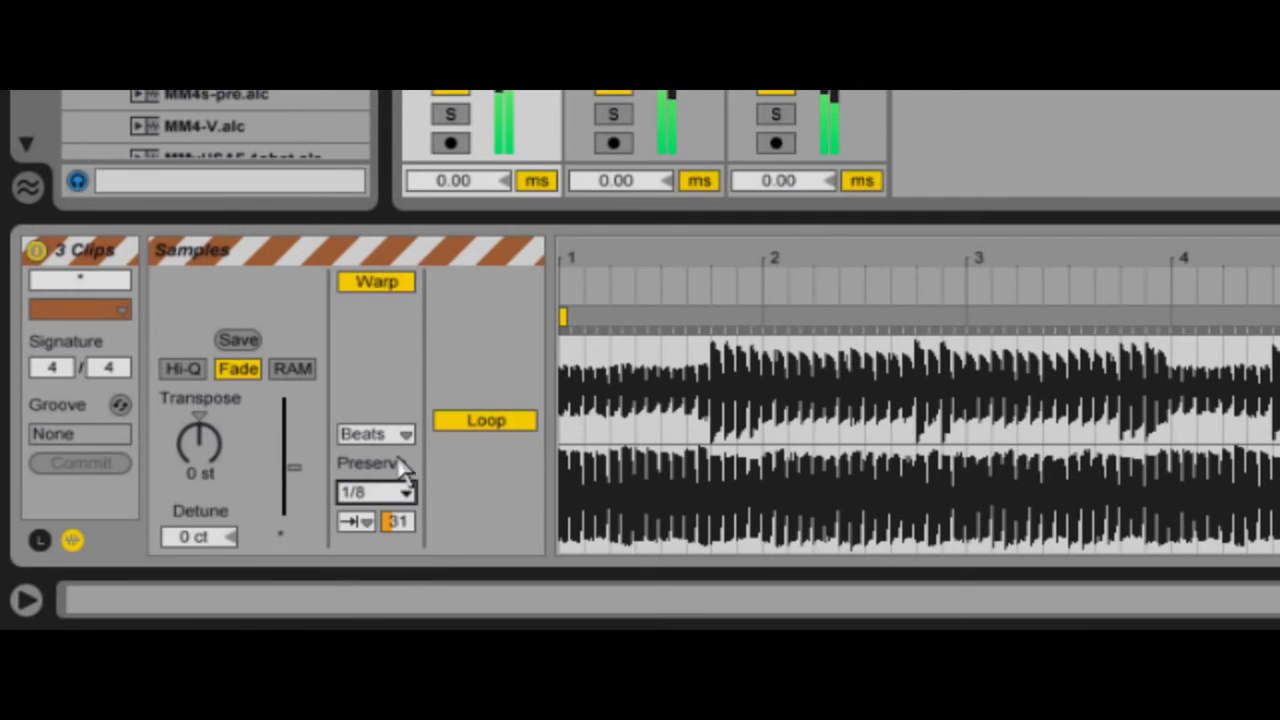
left_click(400, 518)
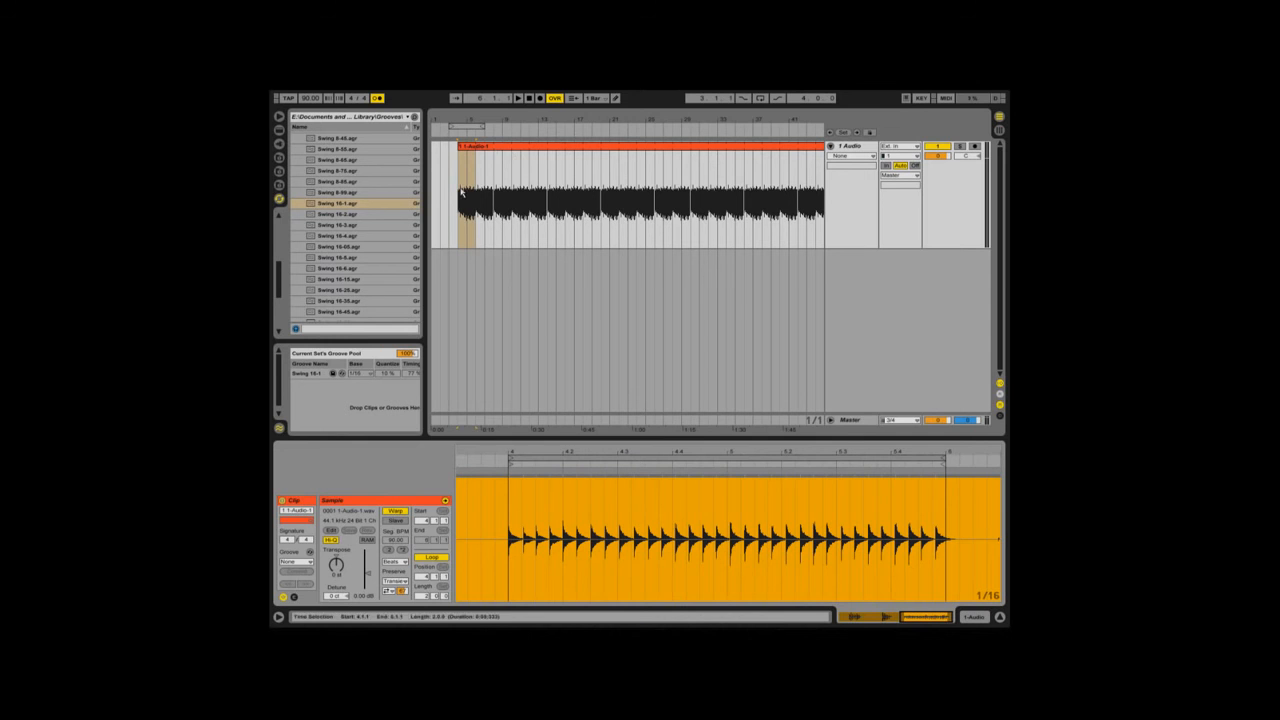
Step: Quantize the whole selected waveform of the 1-Audio clip using the current quantize settings, and clear the selection
left_click(459, 324)
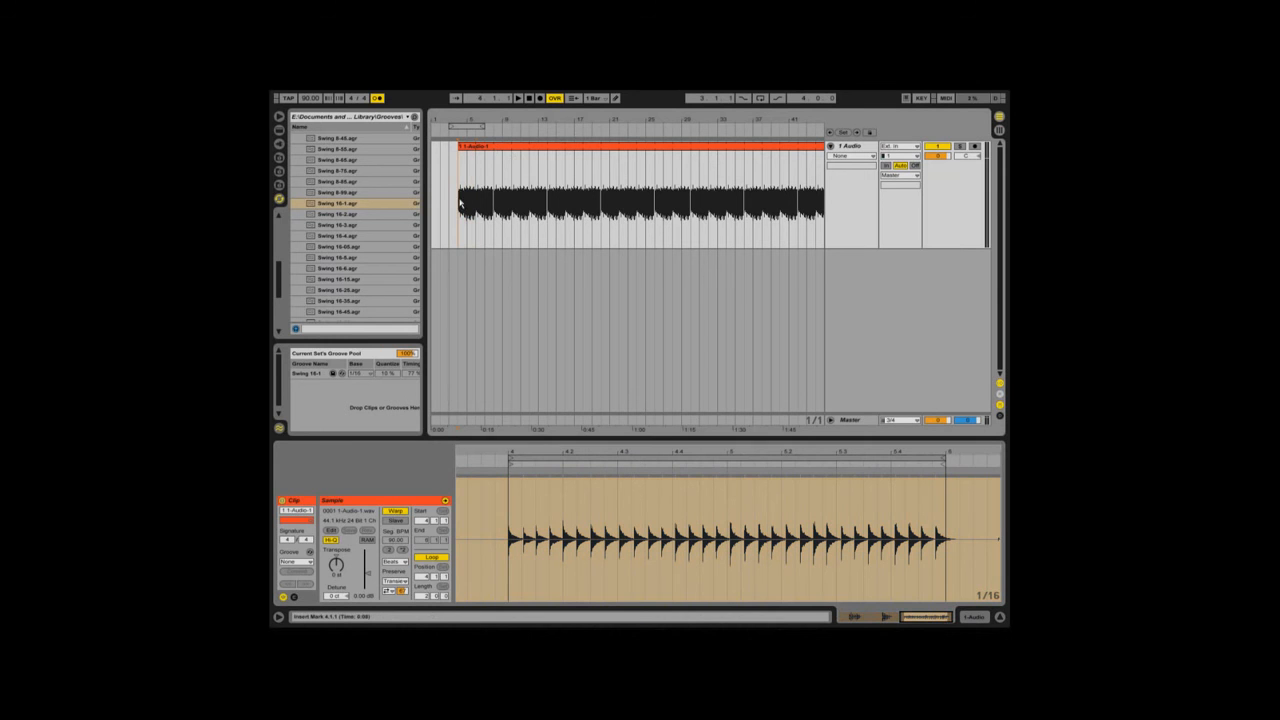
right_click(530, 518)
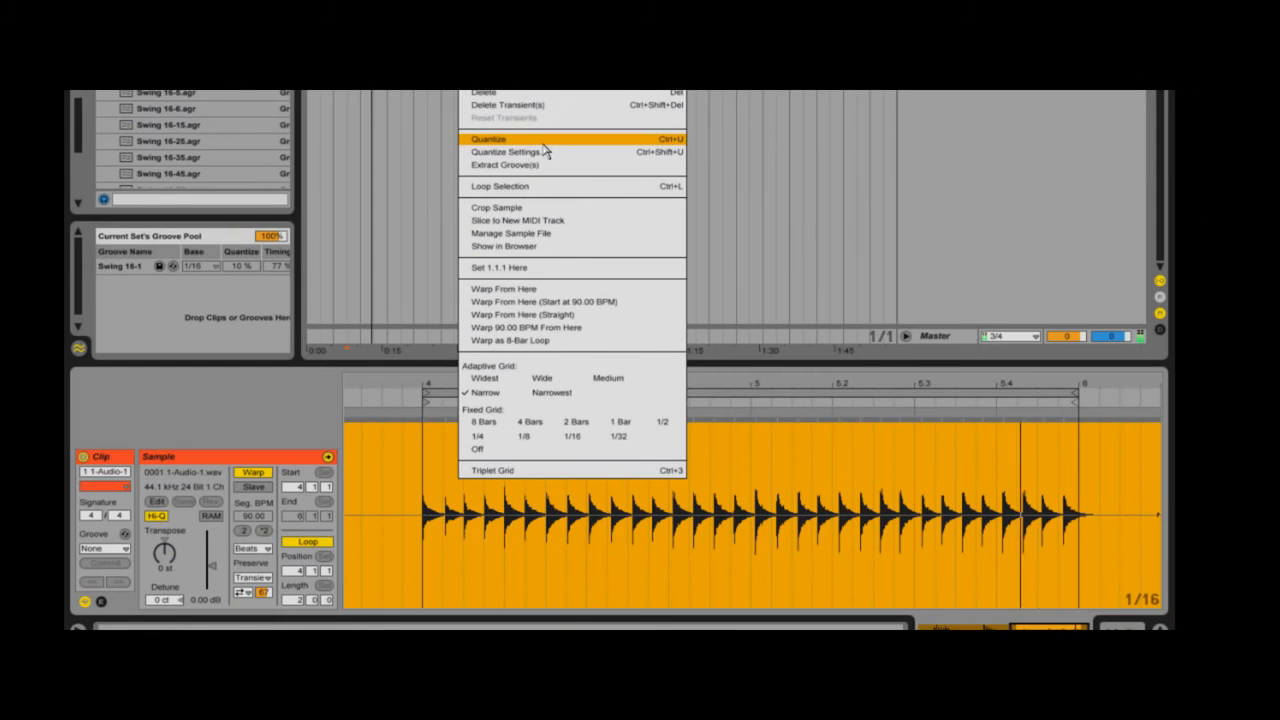
left_click(476, 272)
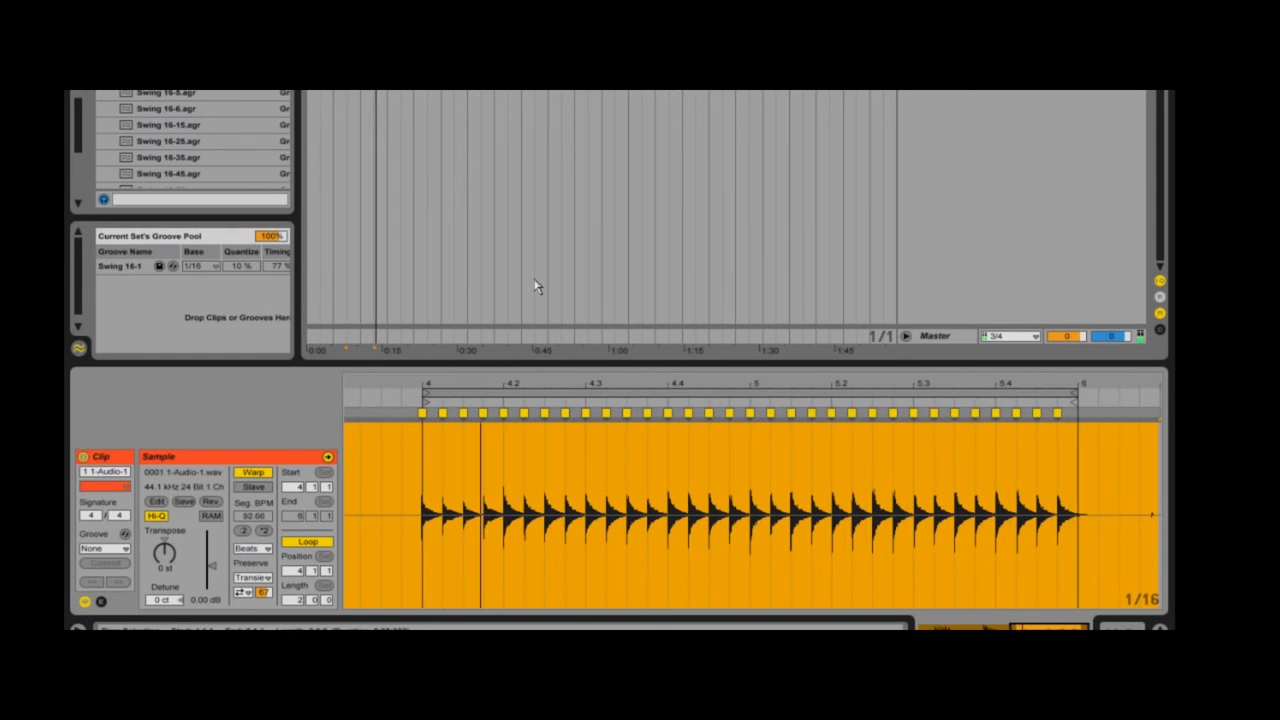
left_click(428, 510)
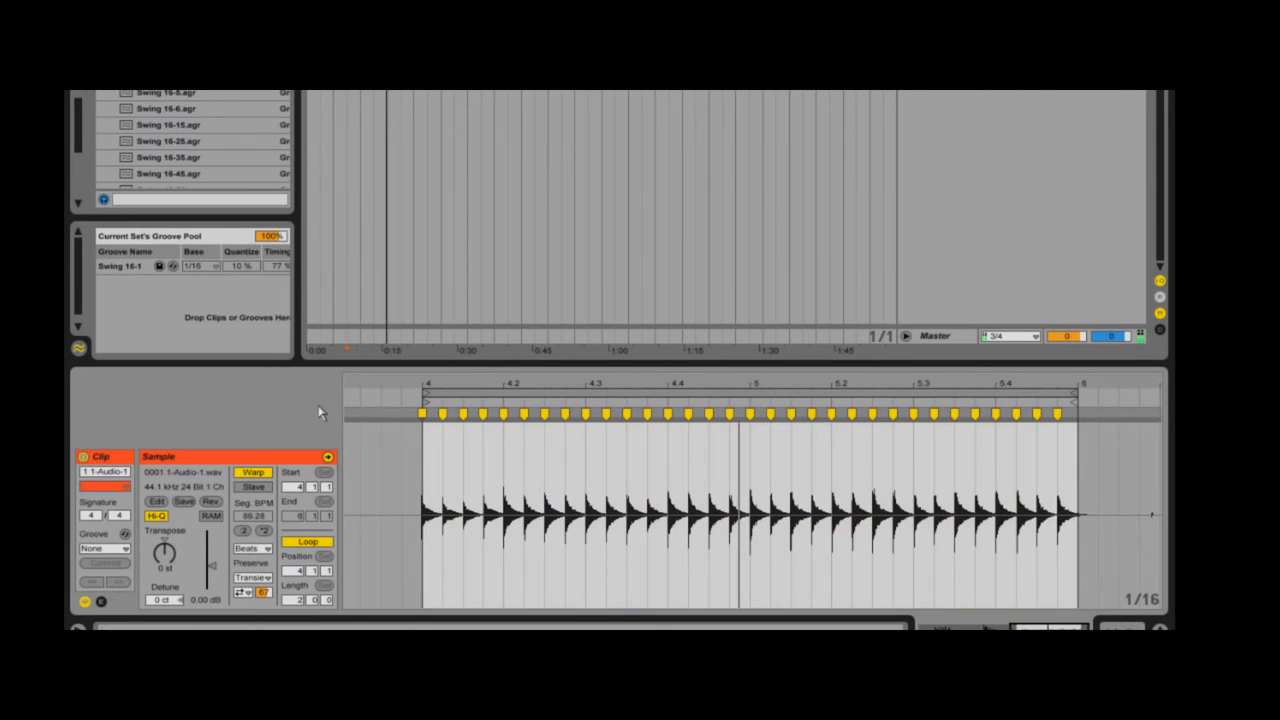
Step: Apply the Swing 16-1 groove from the Groove Pool to the quantized 1-Audio clip
left_click_drag(138, 269, 470, 473)
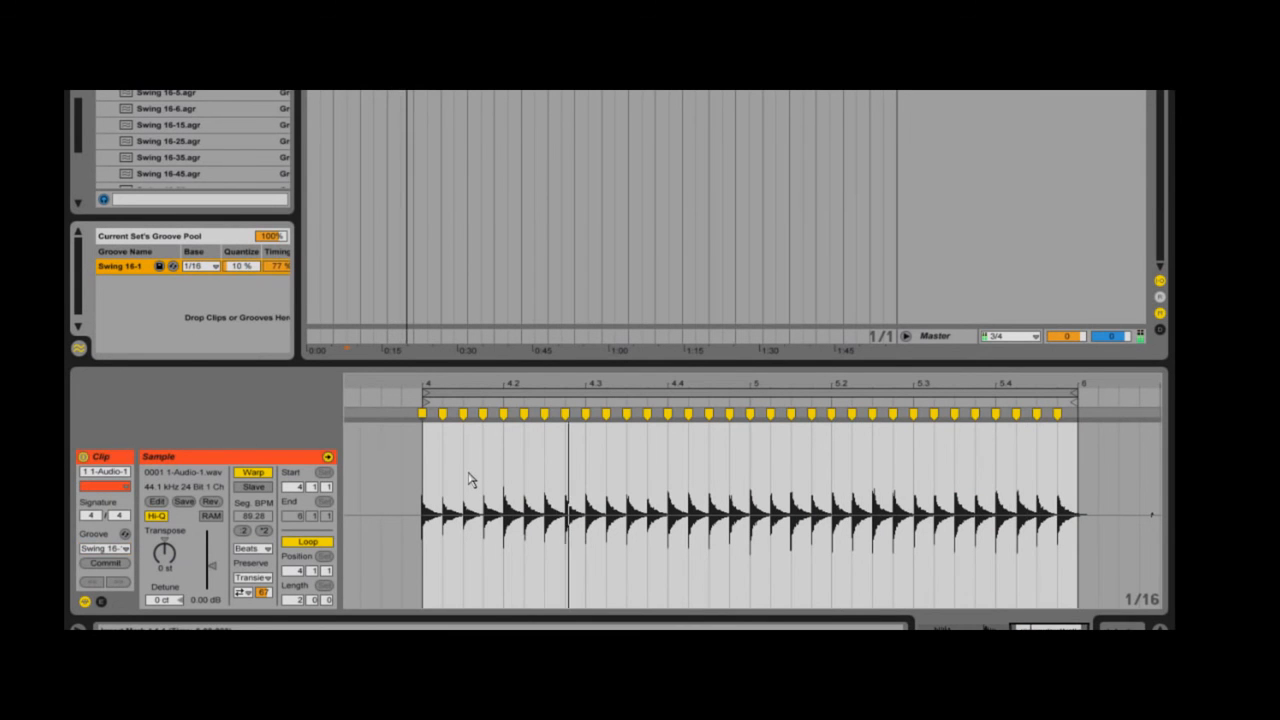